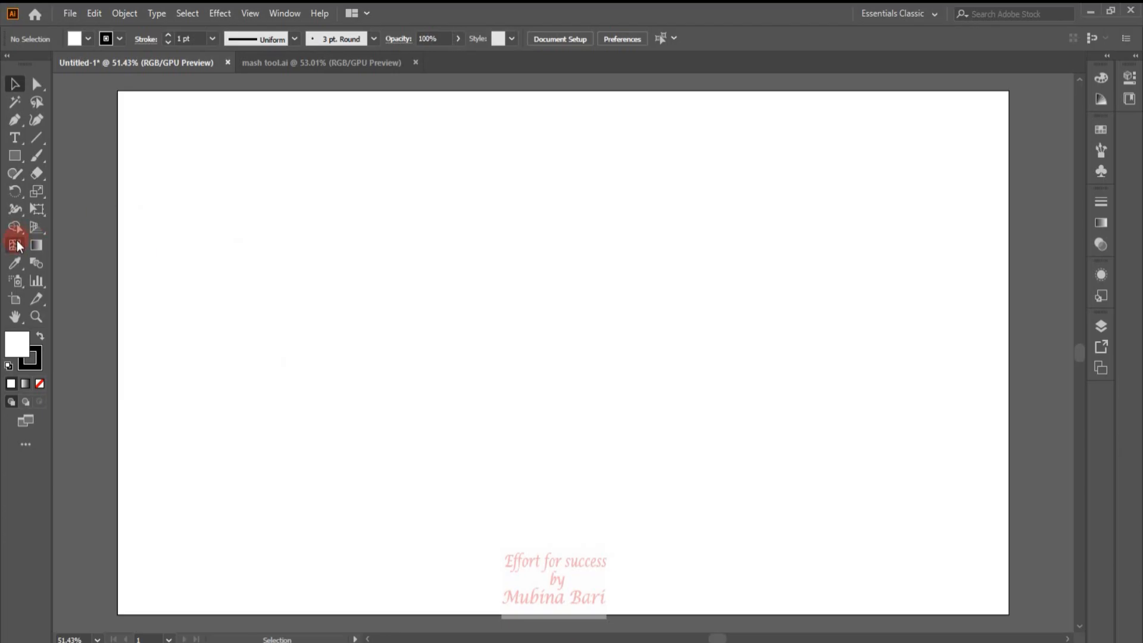
{"action": "left_click", "coordinate": [16, 244]}
{"action": "left_click", "coordinate": [295, 263]}
{"action": "left_click", "coordinate": [331, 245]}
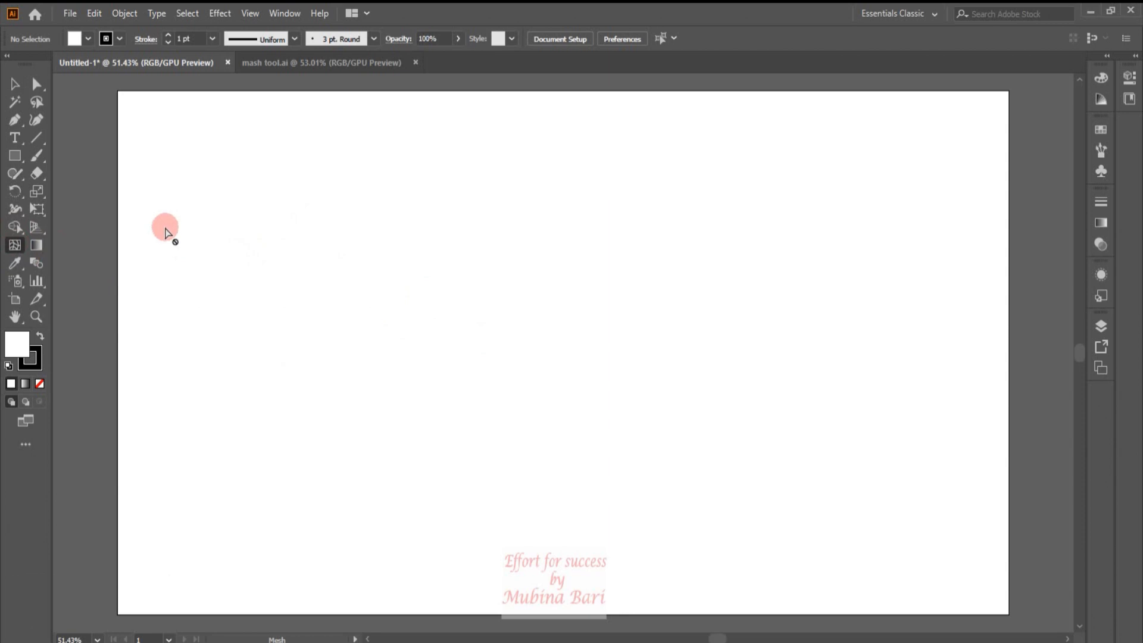
Draw a rectangle about 835 by 472 px in the middle of the artboard
{"action": "left_click", "coordinate": [17, 160]}
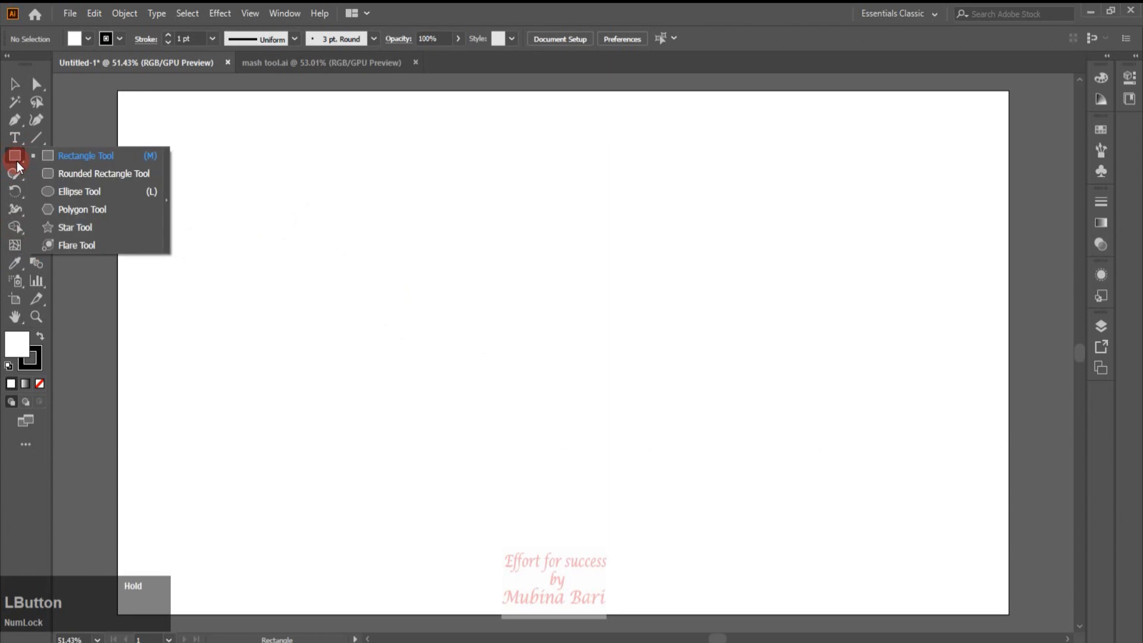
{"action": "left_click", "coordinate": [258, 248]}
{"action": "left_click_drag", "start_coordinate": [297, 246], "coordinate": [686, 475]}
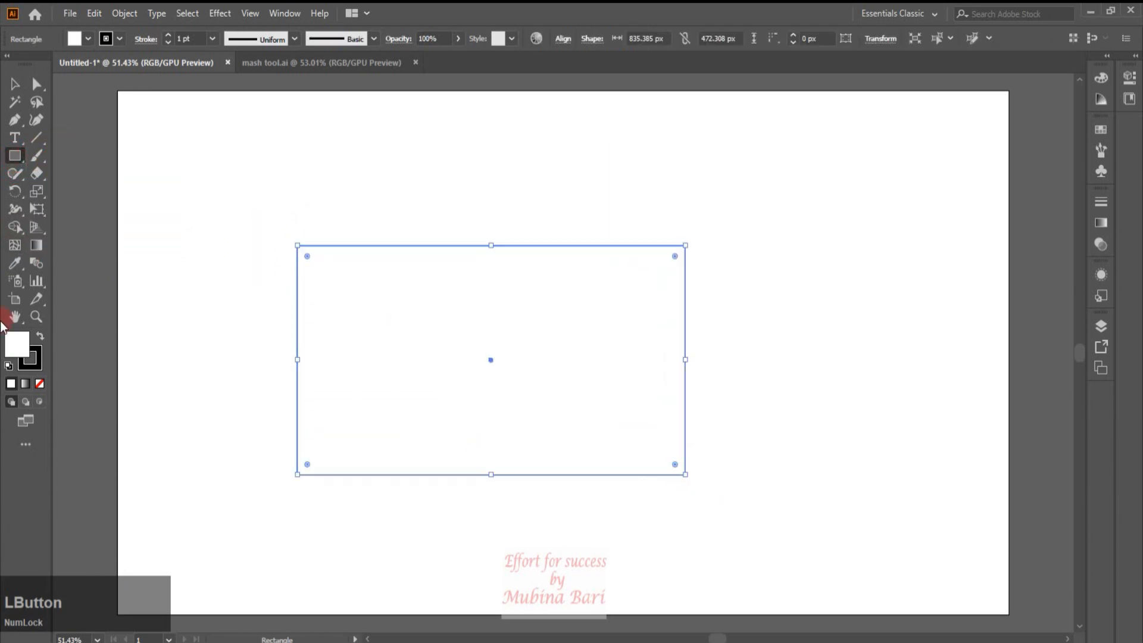
Use the Mesh tool to add one vertical mesh line from the rectangle's top edge and one horizontal mesh line from its left edge
{"action": "left_click", "coordinate": [15, 249]}
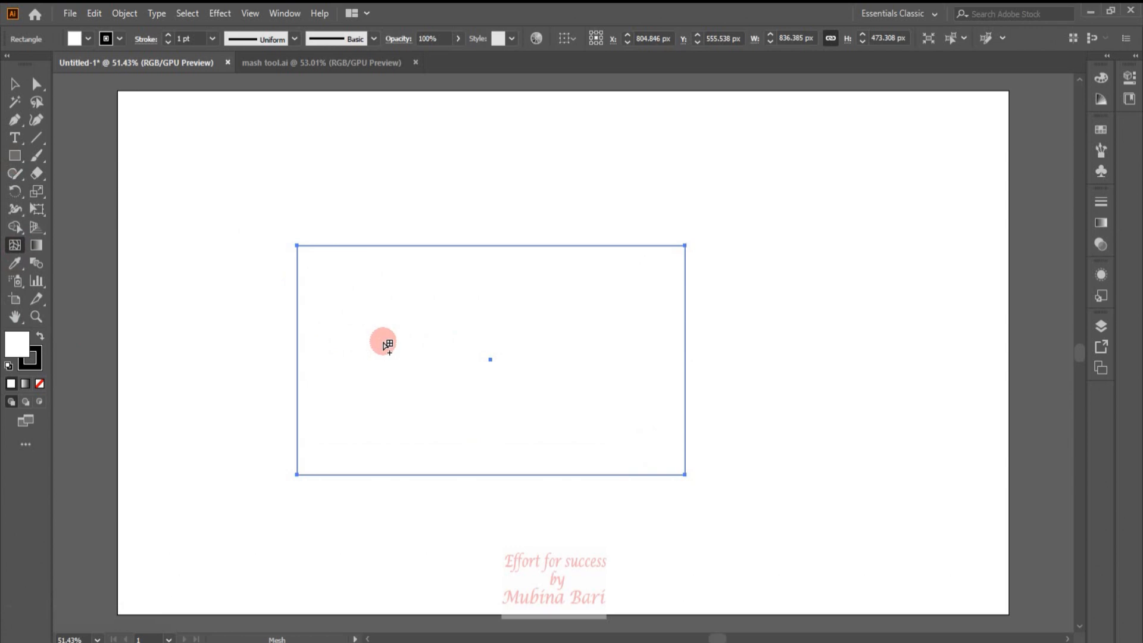
{"action": "left_click", "coordinate": [381, 246]}
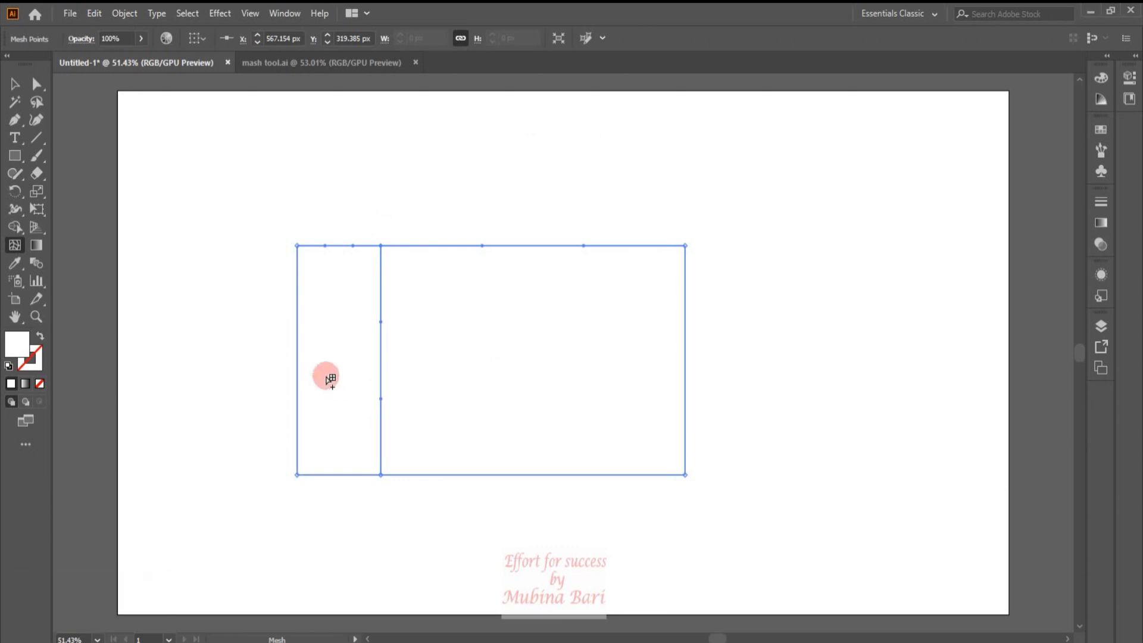
{"action": "left_click", "coordinate": [297, 293]}
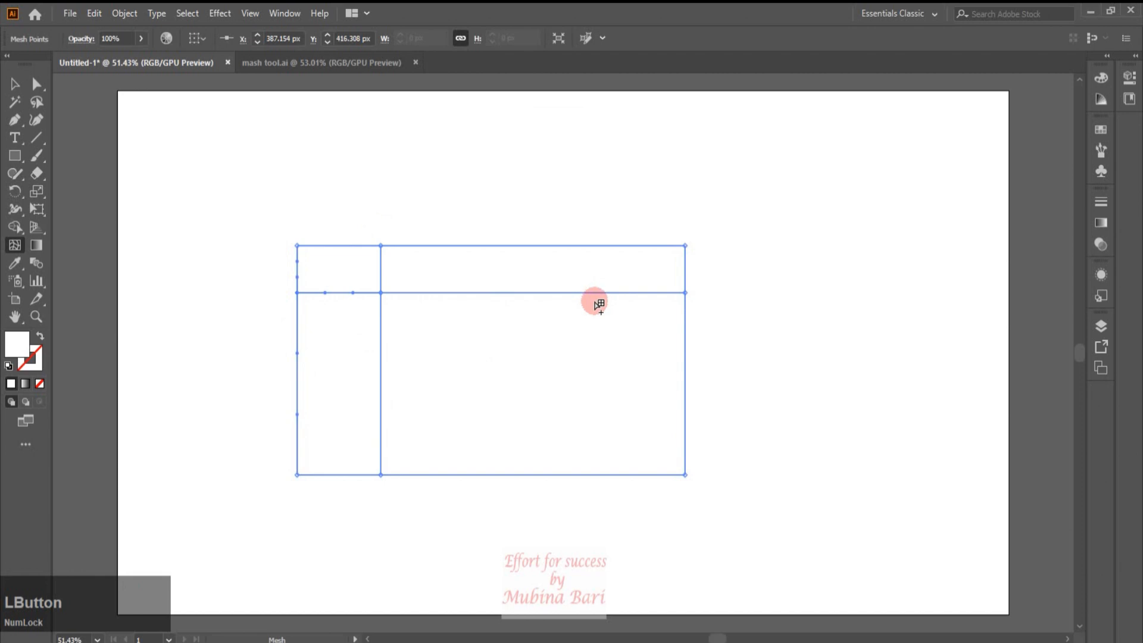
Select the mesh point where the two lines cross and colour it pink from the swatches
{"action": "left_click", "coordinate": [382, 293]}
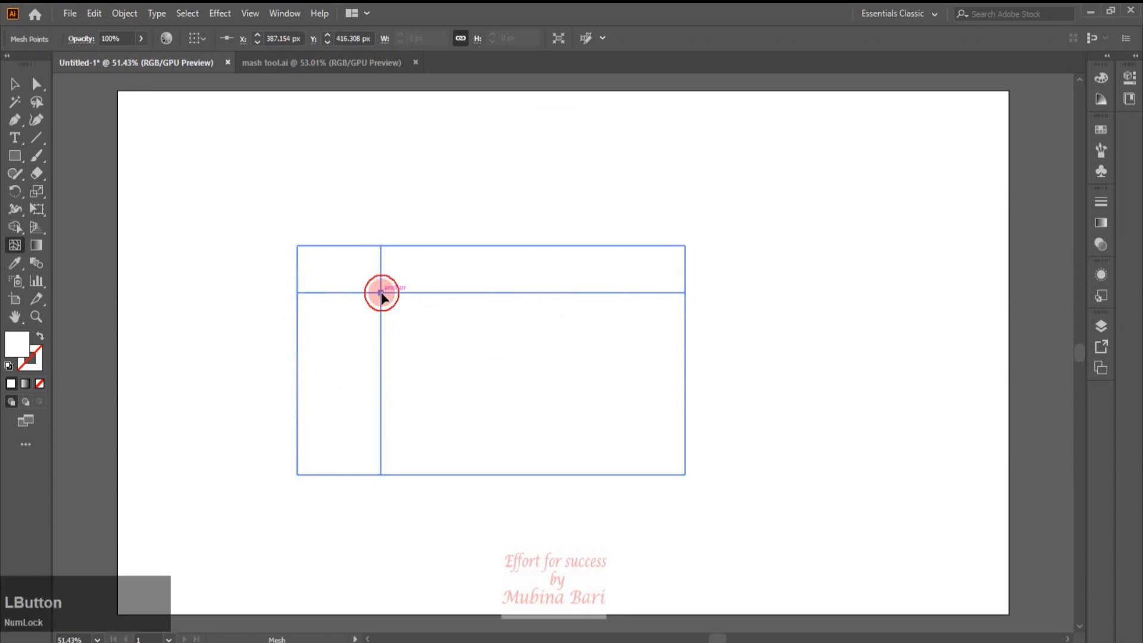
{"action": "left_click", "coordinate": [1100, 132]}
{"action": "left_click", "coordinate": [932, 190]}
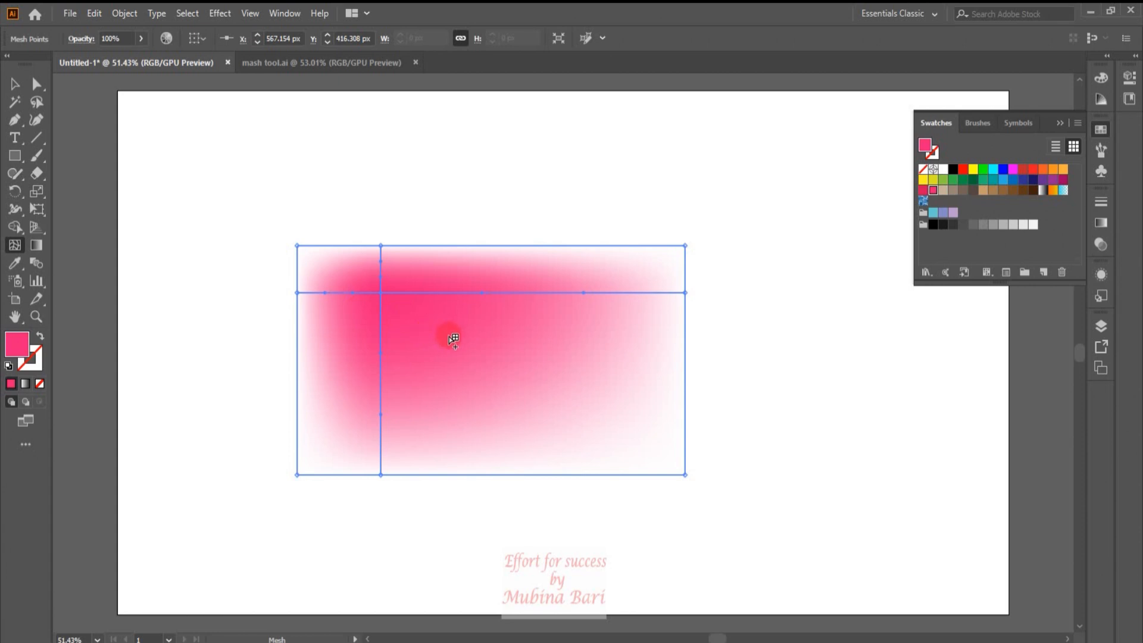
Add a second vertical mesh line to the right of the pink point and colour its crossing point blue
{"action": "left_click", "coordinate": [423, 292]}
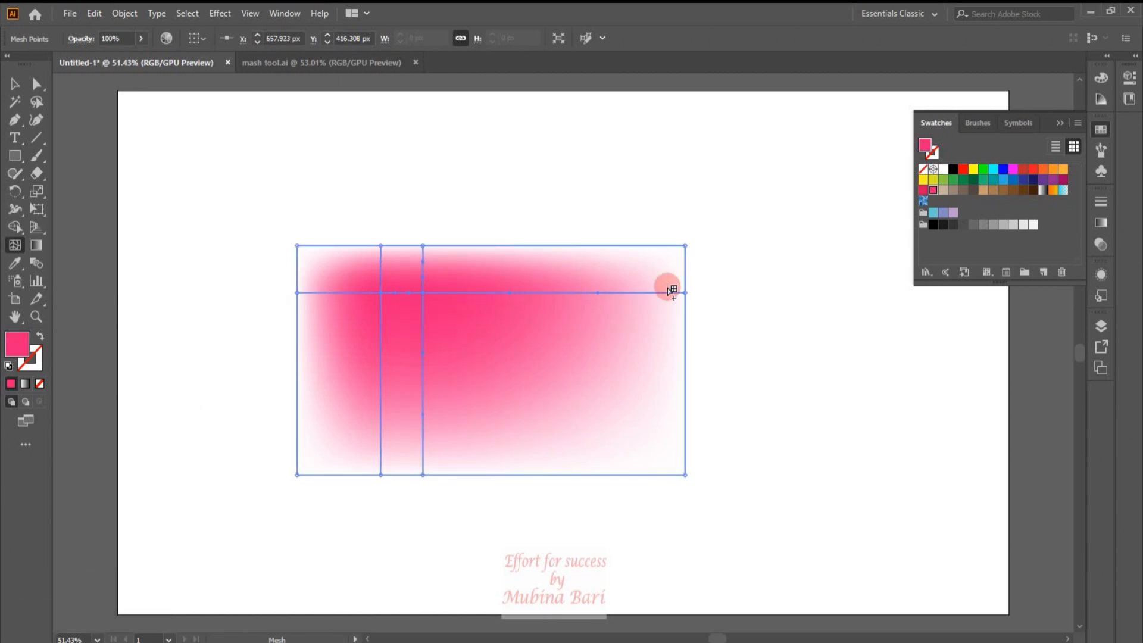
{"action": "left_click", "coordinate": [423, 292]}
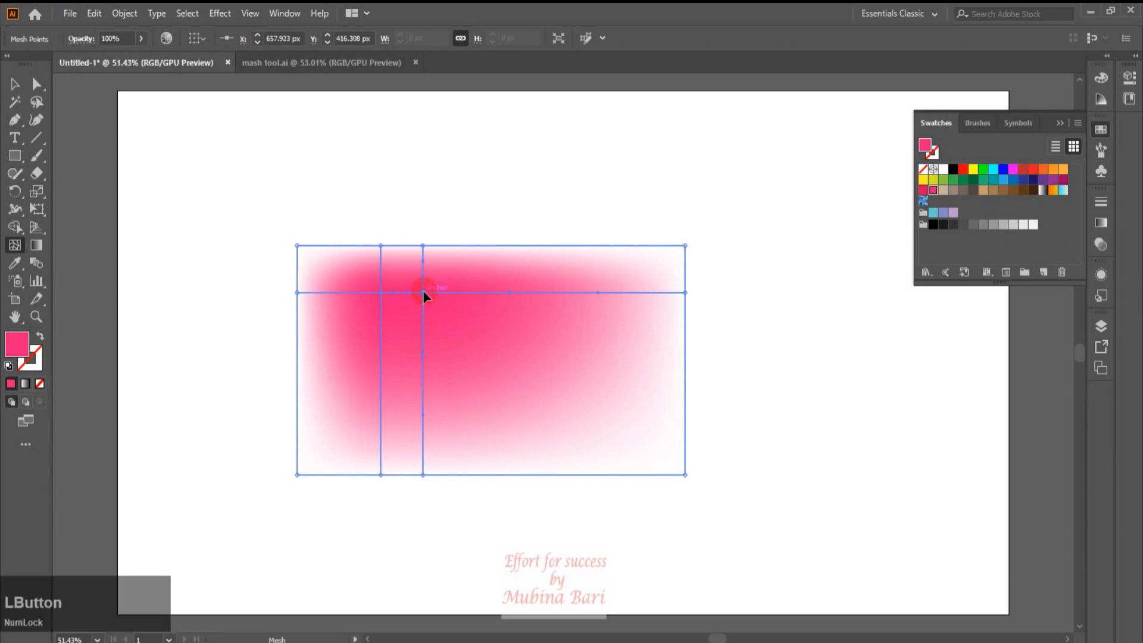
{"action": "left_click", "coordinate": [1003, 170]}
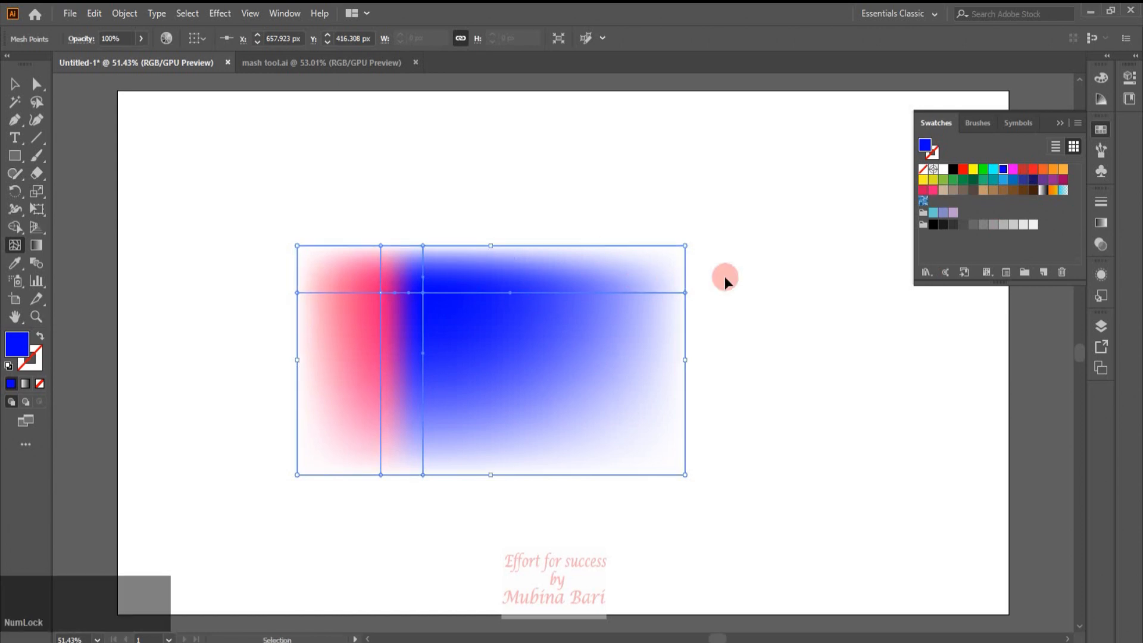
Undo the blue colouring, the second vertical mesh line and the pink colouring
{"action": "key", "text": "ctrl+z"}
{"action": "key", "text": "ctrl+z"}
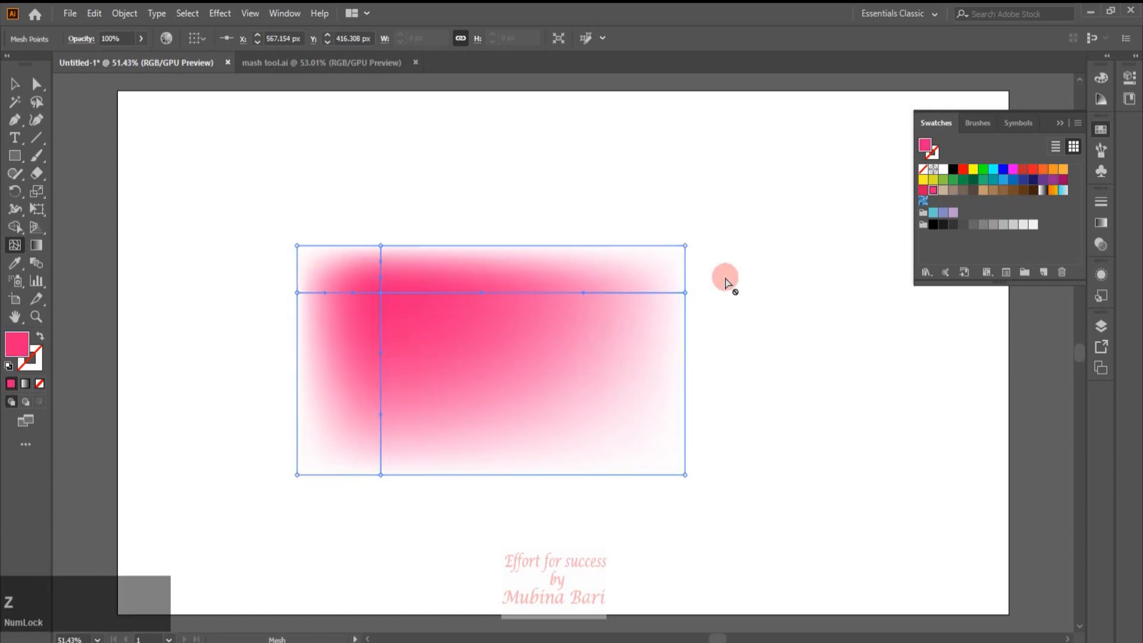
{"action": "key", "text": "ctrl+z"}
Add a vertical mesh line close to each side of the existing one and colour the middle crossing point pink
{"action": "left_click", "coordinate": [391, 292]}
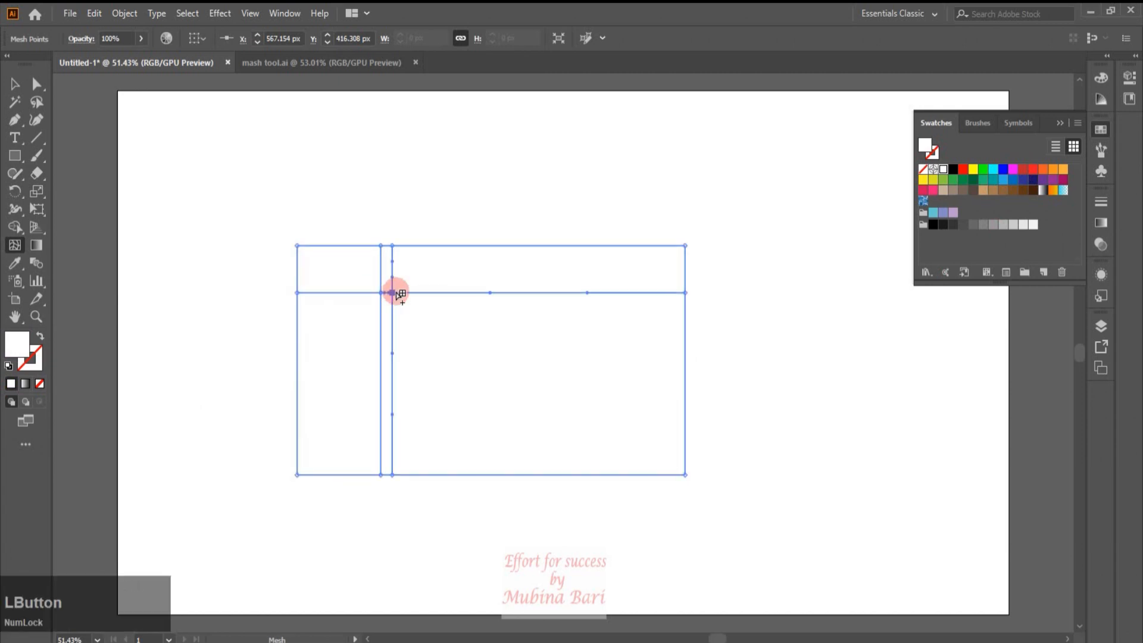
{"action": "left_click", "coordinate": [364, 292]}
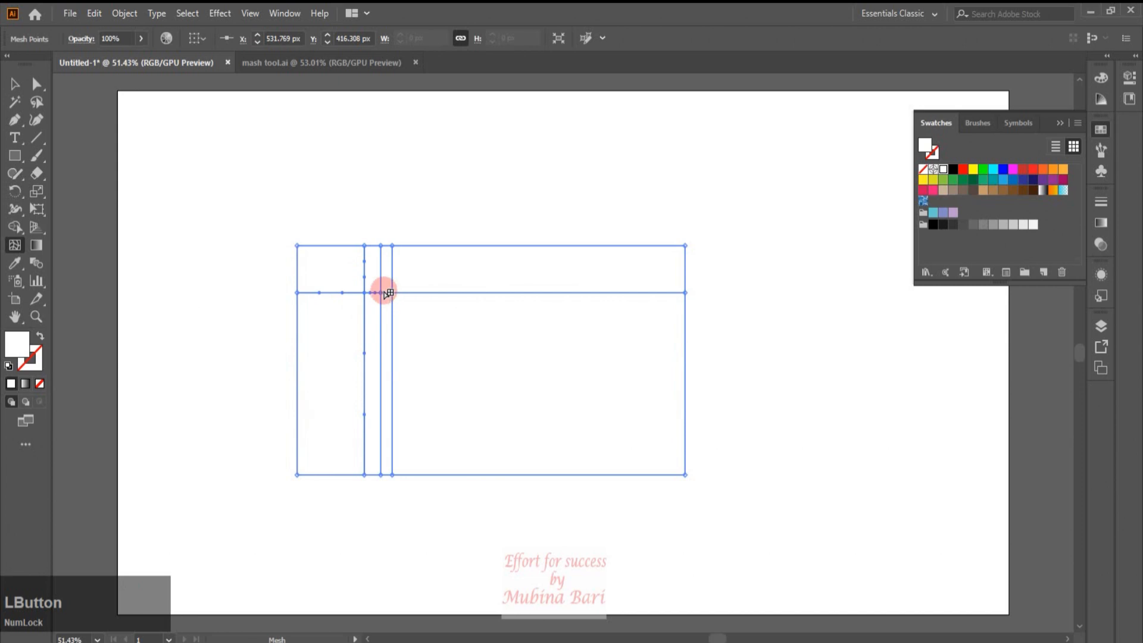
{"action": "left_click", "coordinate": [383, 293]}
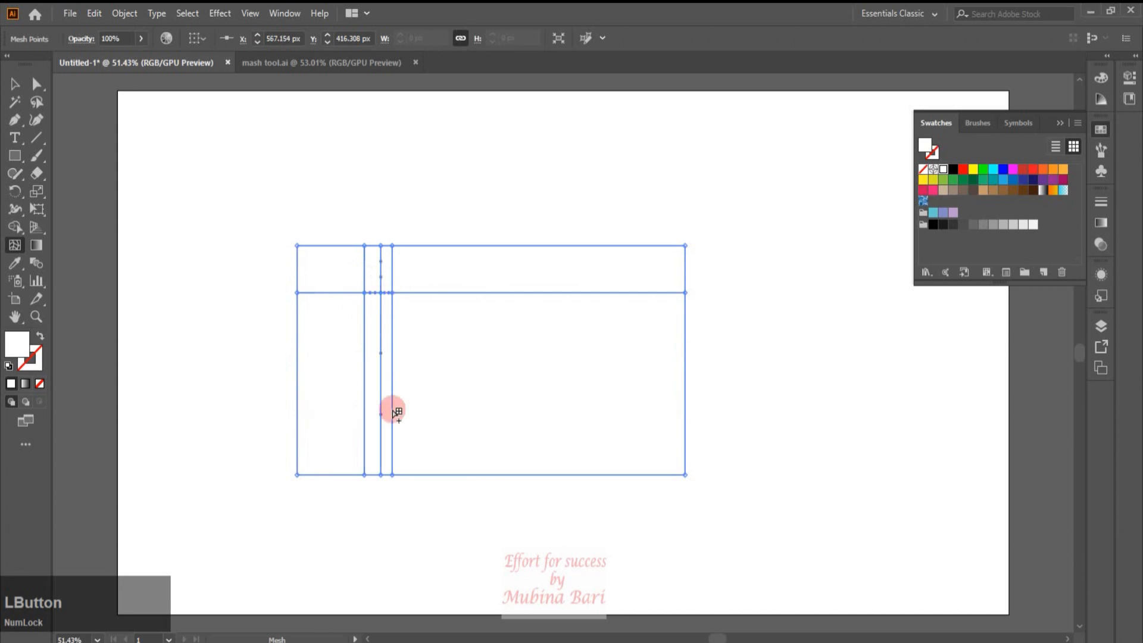
{"action": "left_click", "coordinate": [933, 190]}
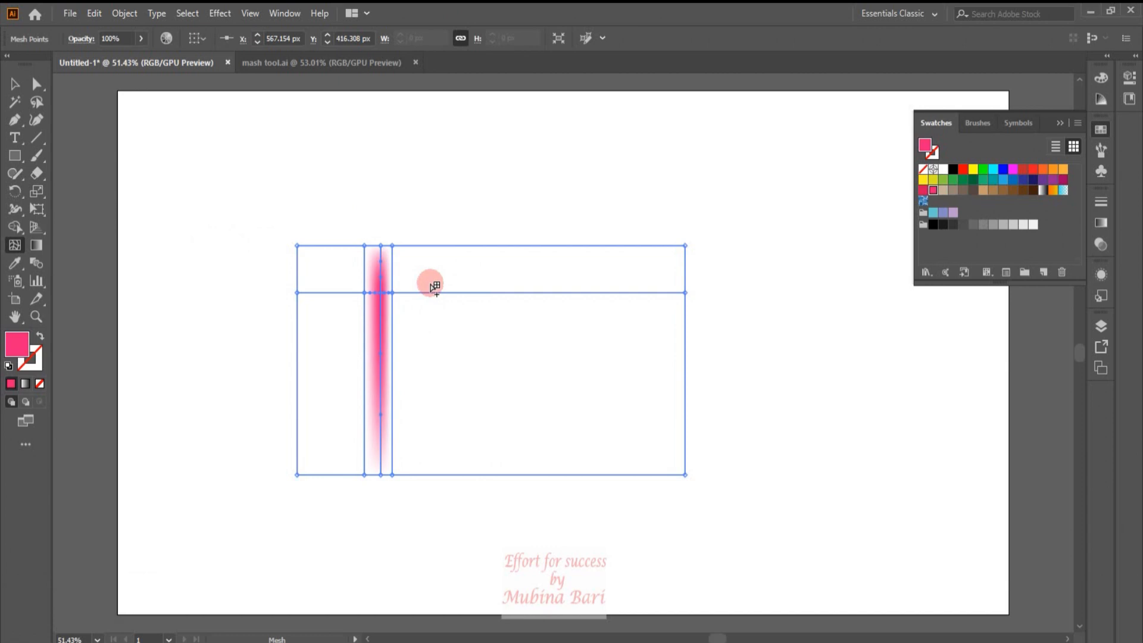
Add a mesh point below and to the right of the pink strip and colour it dark green (R=0 G=104 B=55)
{"action": "left_click", "coordinate": [436, 334]}
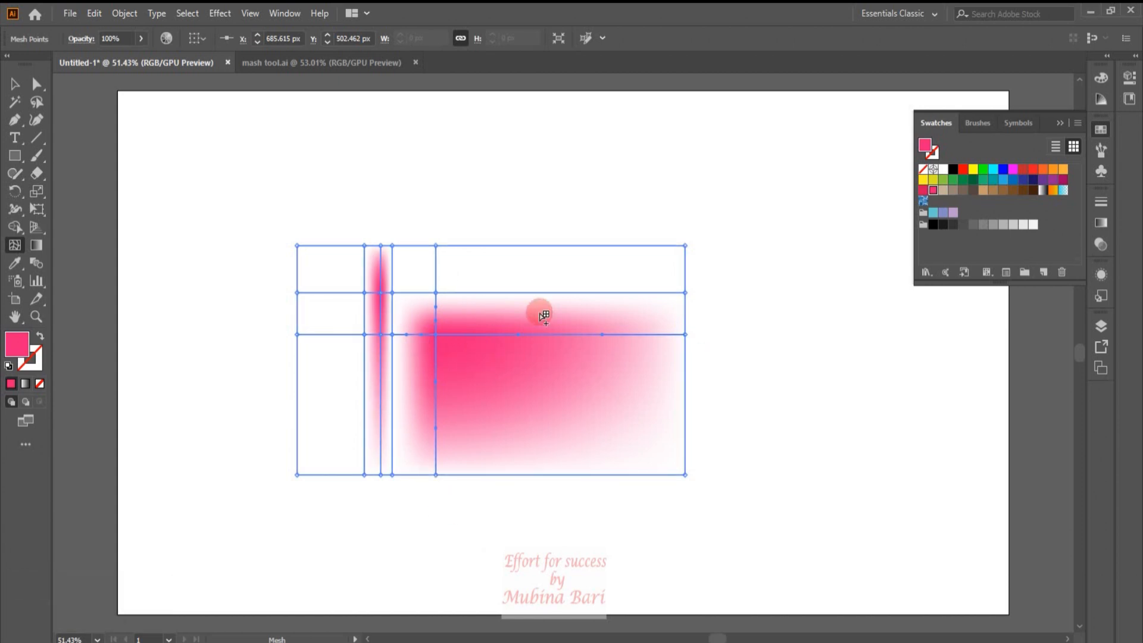
{"action": "left_click", "coordinate": [438, 335]}
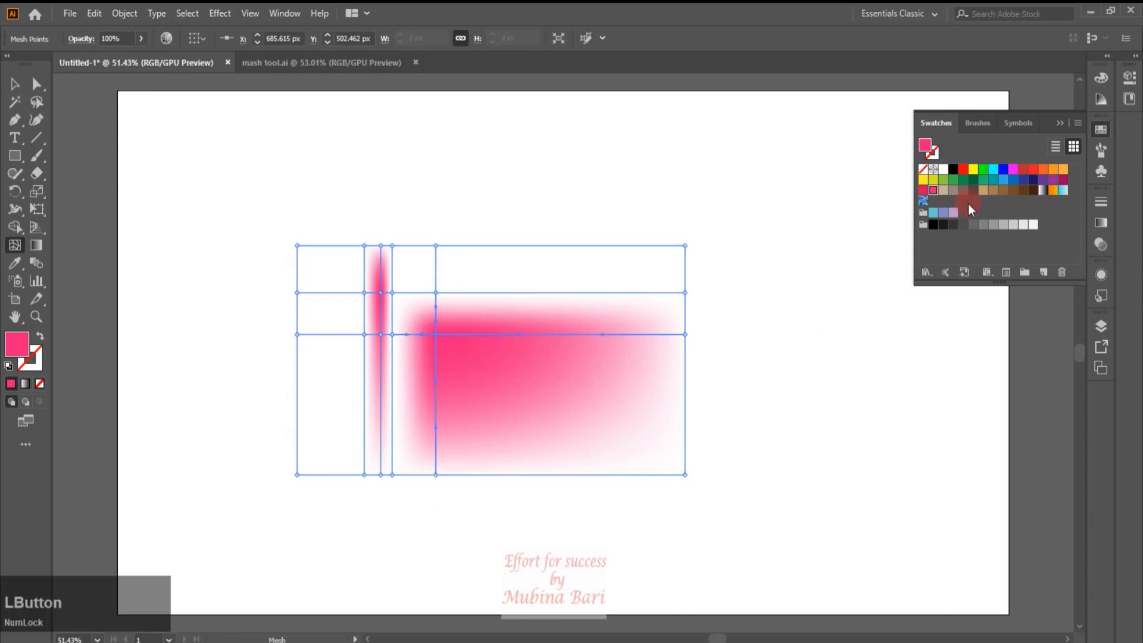
{"action": "left_click", "coordinate": [973, 179]}
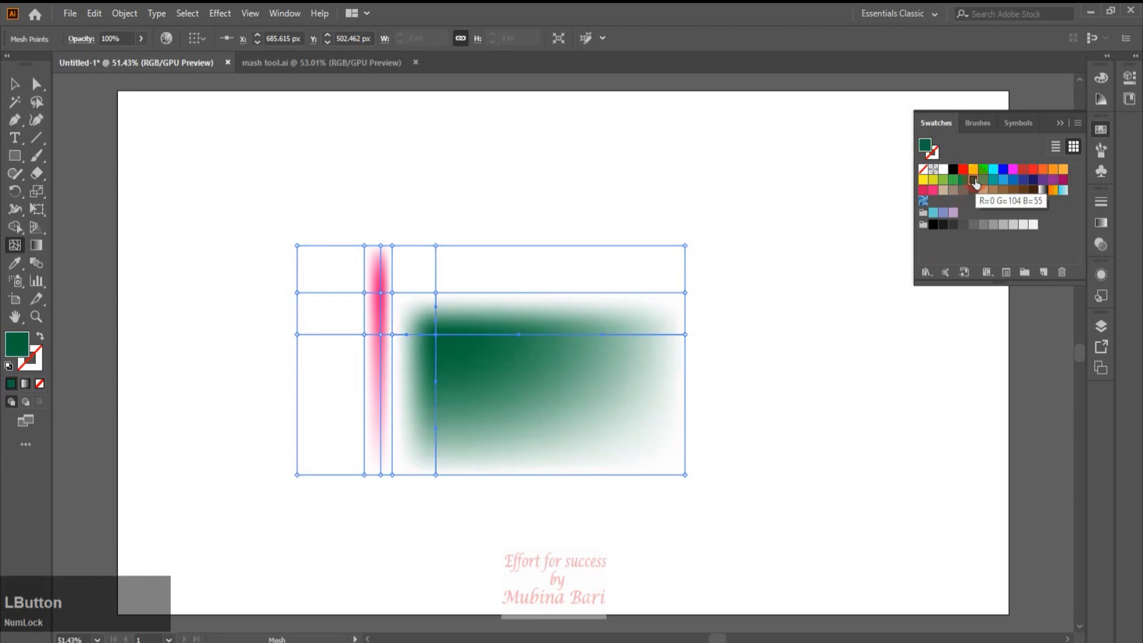
Add four more dark green mesh points: one beside the first, two diagonally down to the right, and one near the upper-right corner
{"action": "left_click", "coordinate": [469, 335]}
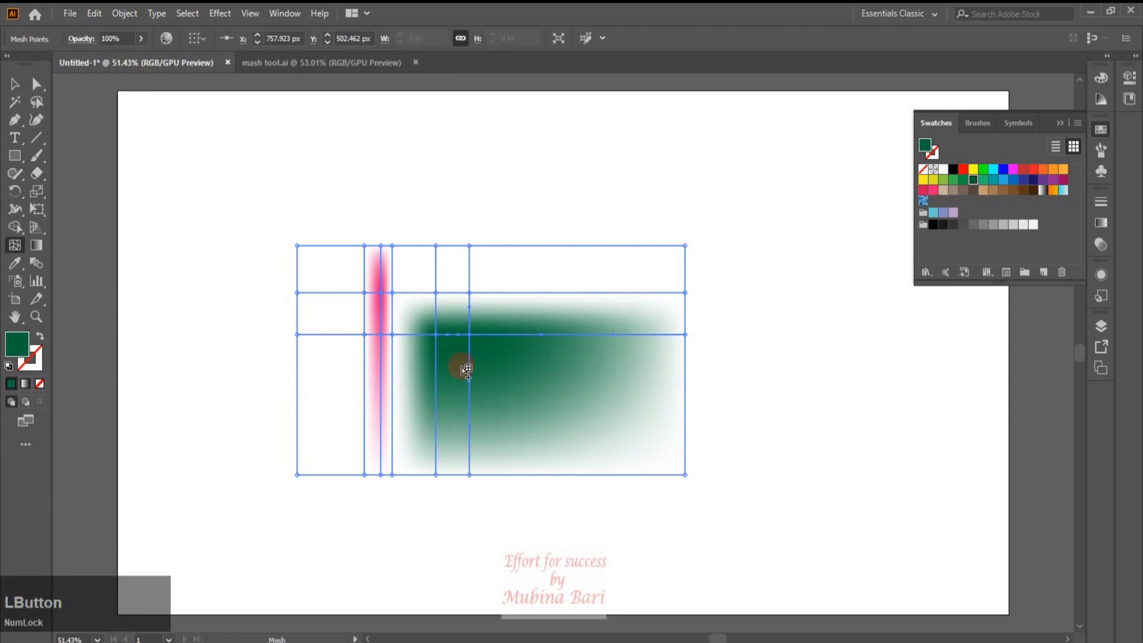
{"action": "left_click", "coordinate": [525, 382]}
{"action": "left_click", "coordinate": [596, 419]}
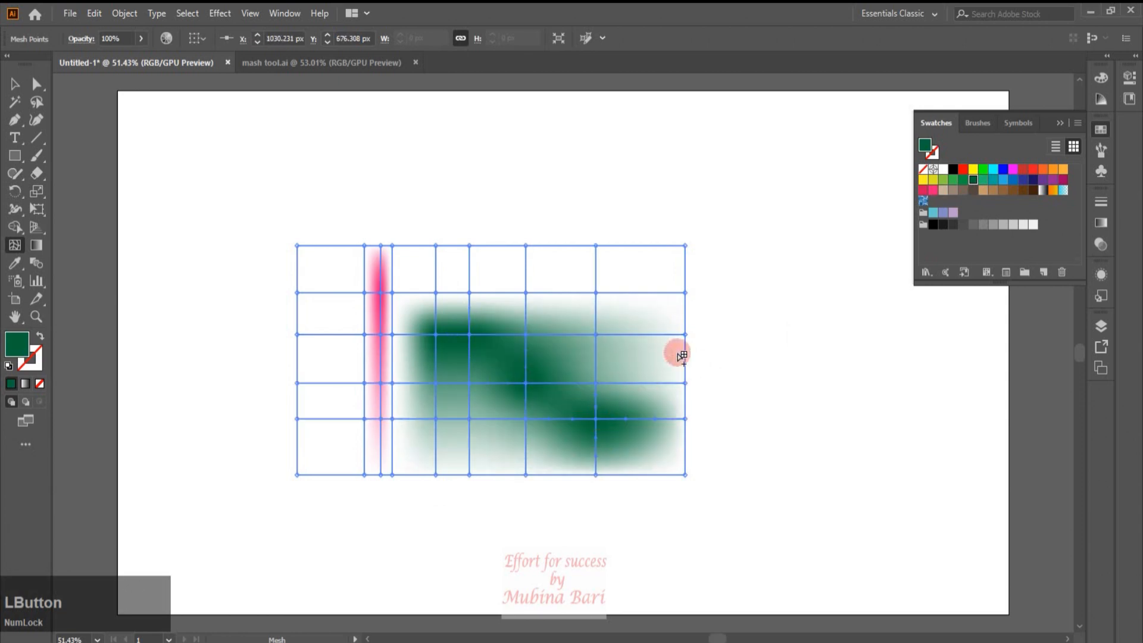
{"action": "left_click", "coordinate": [653, 267]}
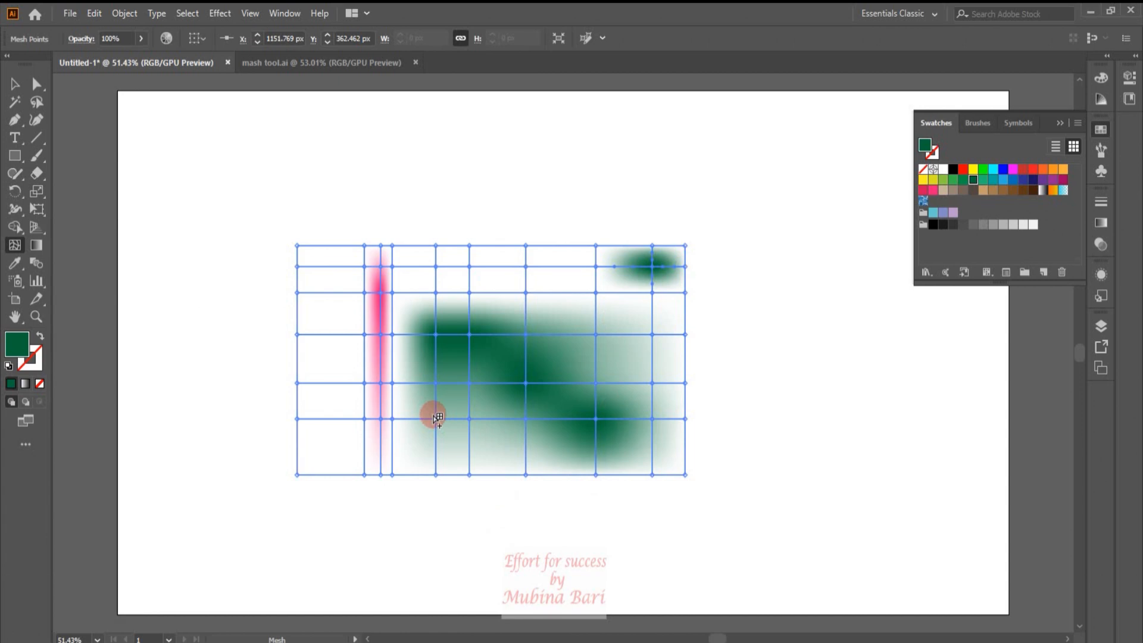
Delete the coloured mesh rectangle from the artboard
{"action": "left_click", "coordinate": [212, 343]}
{"action": "left_click", "coordinate": [15, 83]}
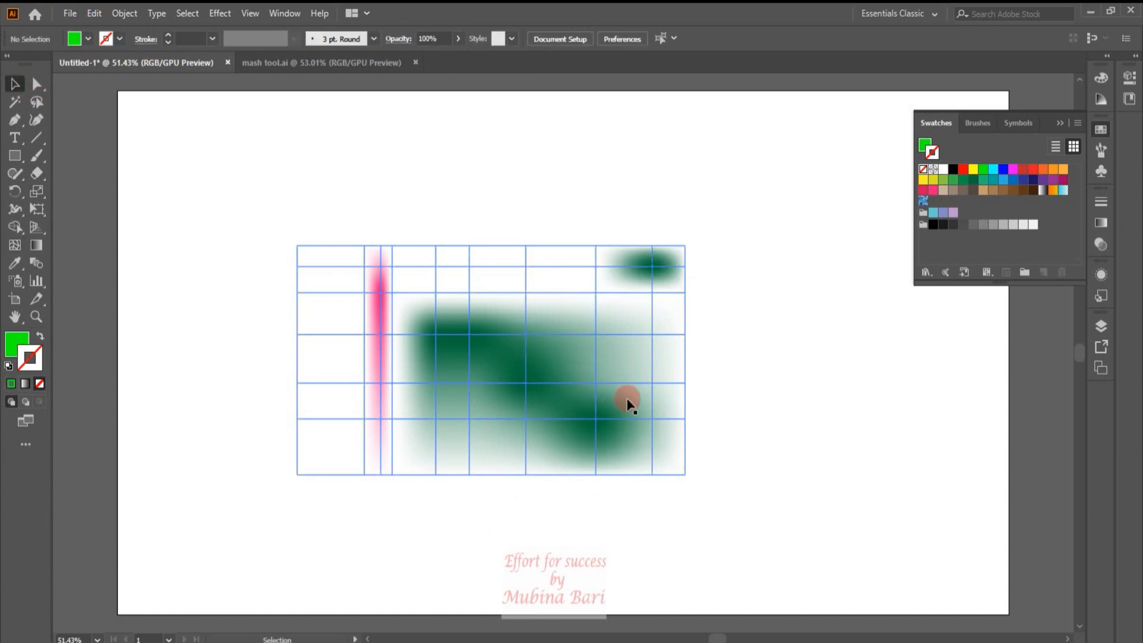
{"action": "left_click", "coordinate": [591, 395]}
{"action": "key", "text": "Delete"}
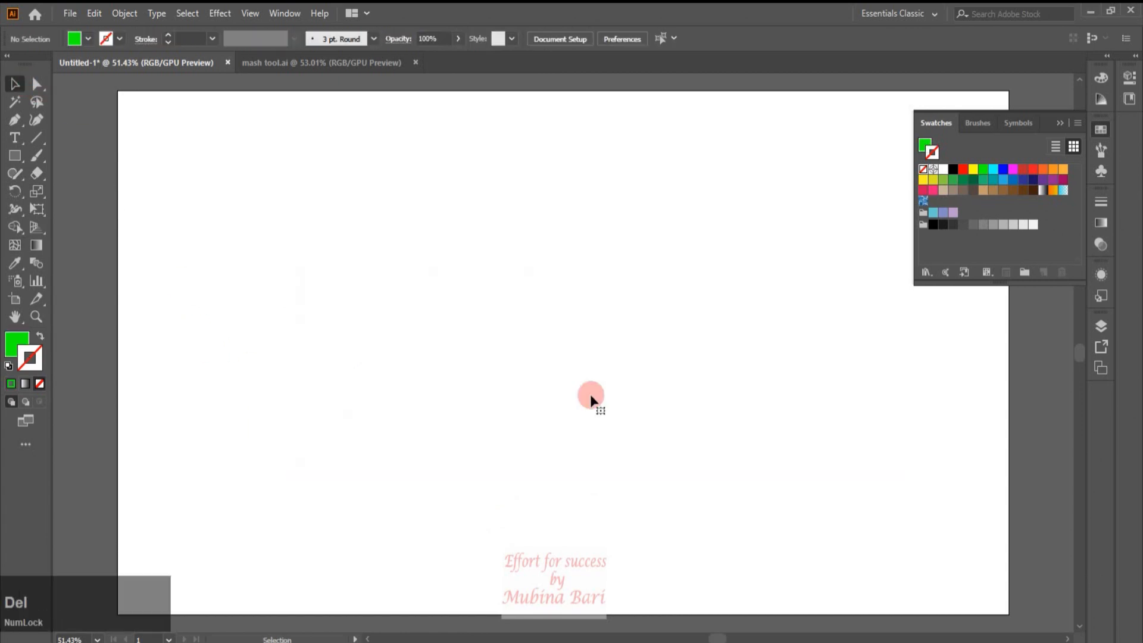
Draw a new rectangle about 693 by 376 px on the empty artboard
{"action": "left_click", "coordinate": [14, 156]}
{"action": "mouse_move", "coordinate": [281, 265]}
{"action": "left_mouse_down"}
{"action": "mouse_move", "coordinate": [416, 357]}
{"action": "mouse_move", "coordinate": [603, 446]}
{"action": "left_mouse_up"}
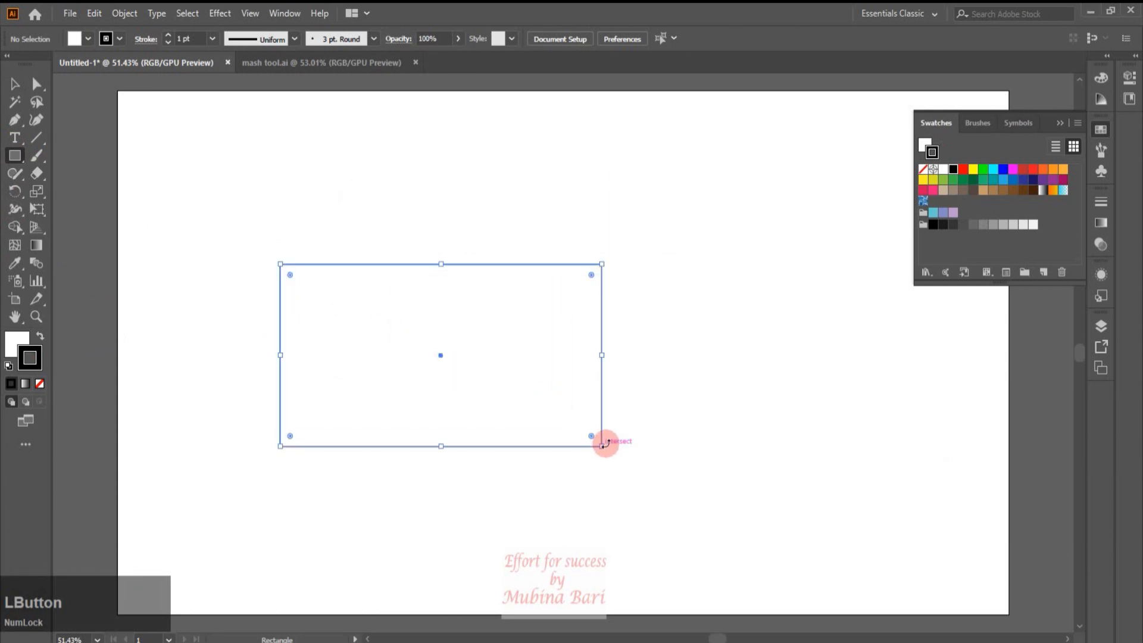
Divide the rectangle into a mesh grid with five mesh points running diagonally to the lower right and an extra vertical line from the top edge
{"action": "left_click", "coordinate": [17, 246]}
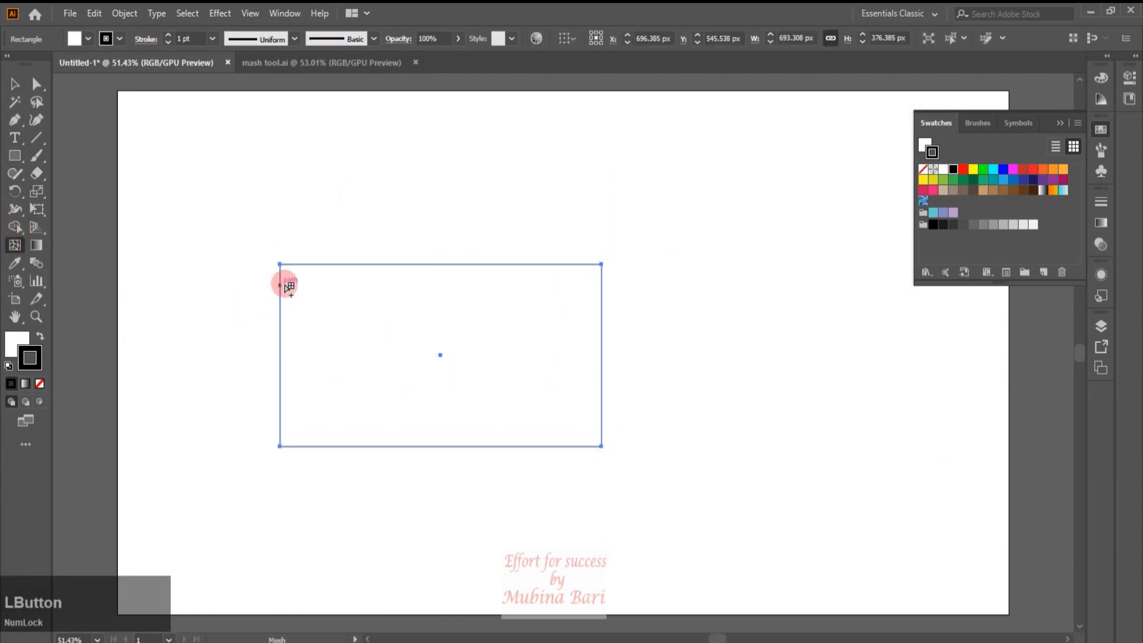
{"action": "left_click", "coordinate": [334, 300]}
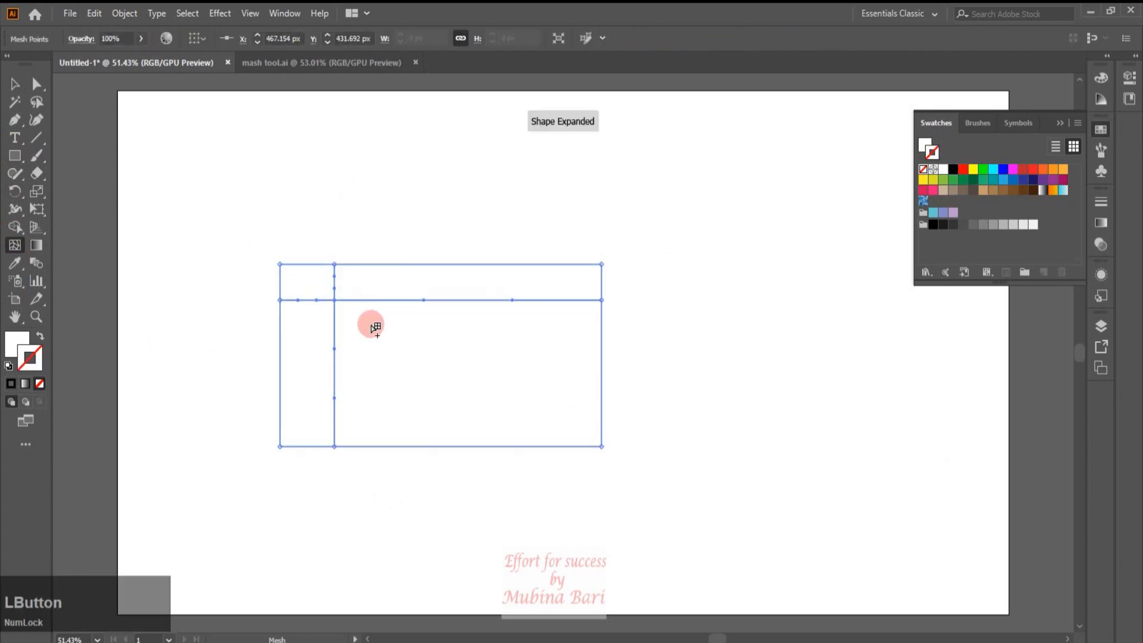
{"action": "left_click", "coordinate": [380, 330]}
{"action": "left_click", "coordinate": [443, 361]}
{"action": "left_click", "coordinate": [543, 388]}
{"action": "left_click", "coordinate": [582, 408]}
{"action": "left_click", "coordinate": [494, 263]}
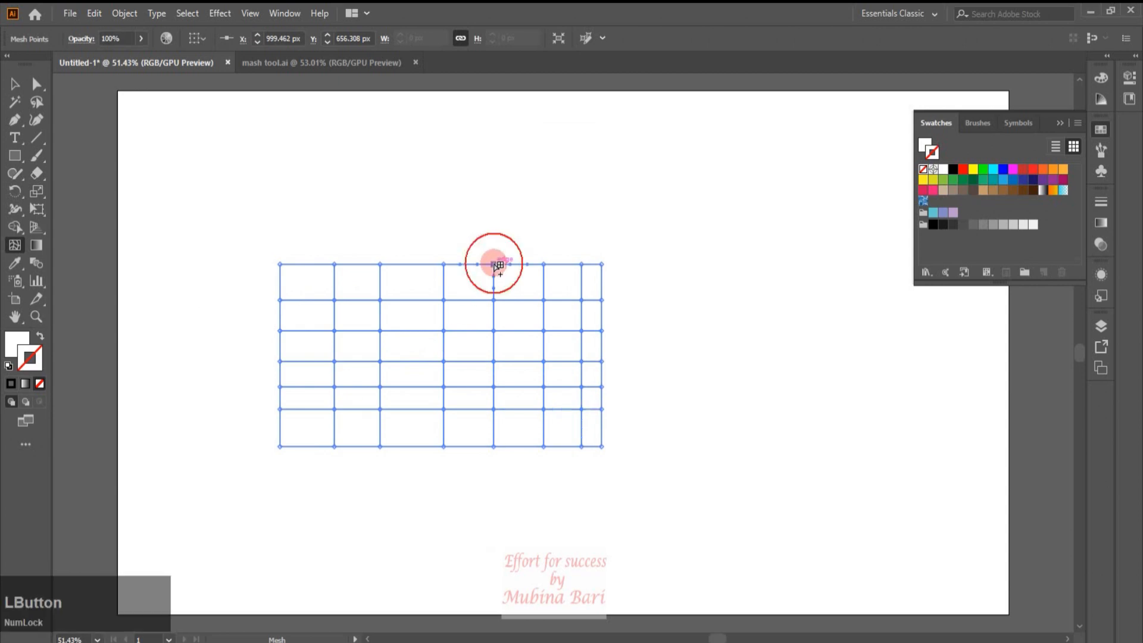
{"action": "key", "text": "v"}
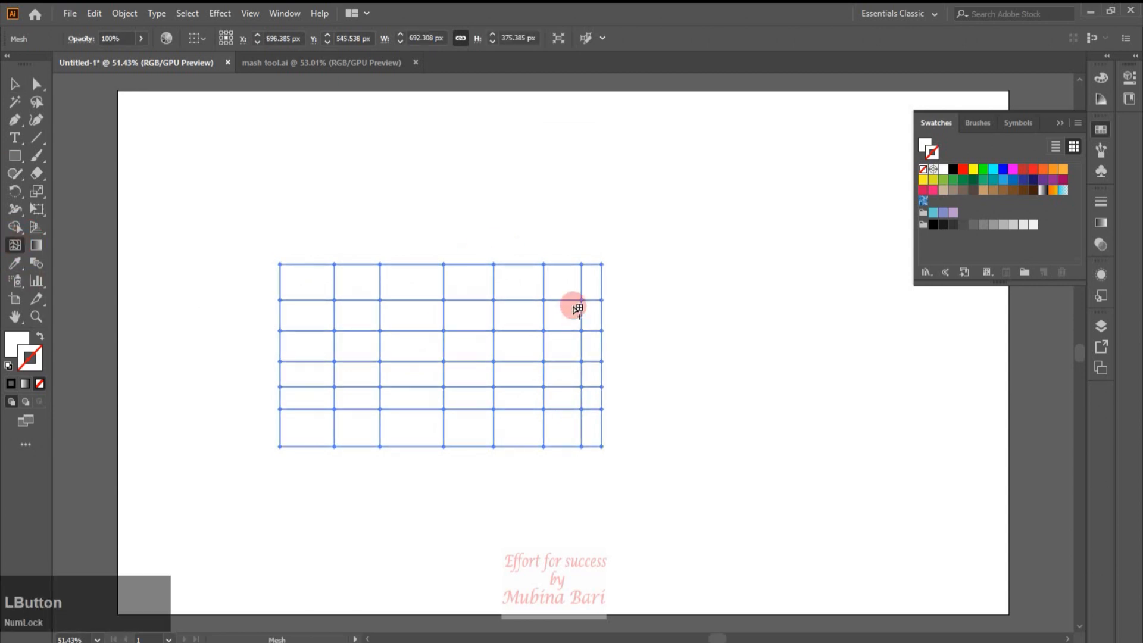
Colour the mesh point near the grid's upper-right corner red
{"action": "left_click", "coordinate": [583, 300]}
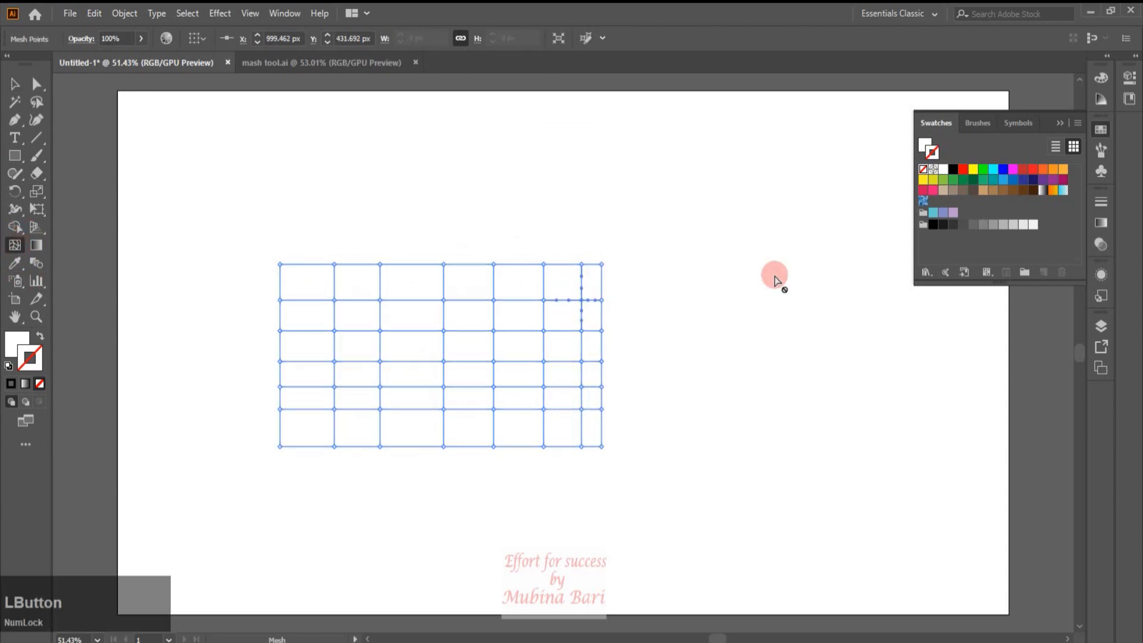
{"action": "left_click", "coordinate": [1022, 170]}
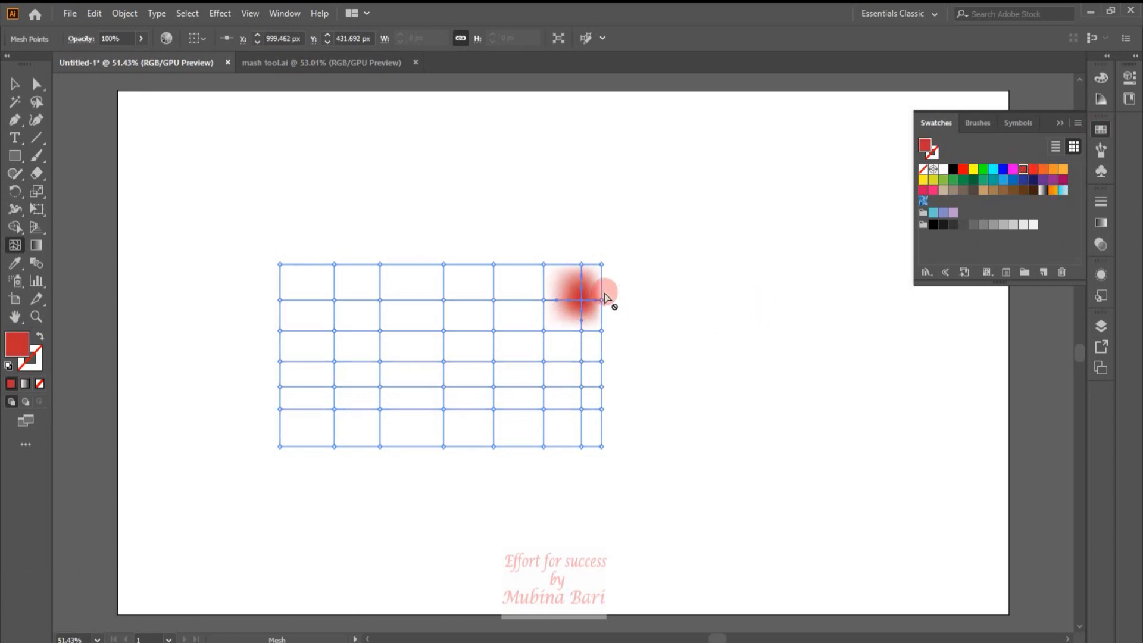
{"action": "left_click", "coordinate": [599, 271]}
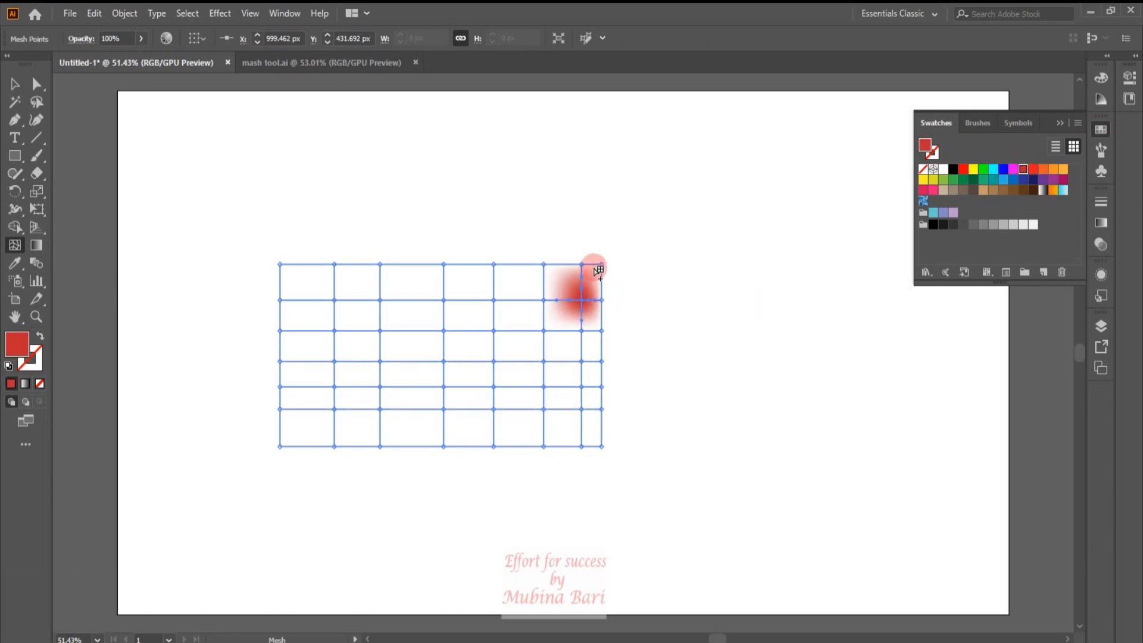
Select the three mesh points directly left of the red point in the second grid row together and colour them bright red
{"action": "left_click", "coordinate": [37, 85]}
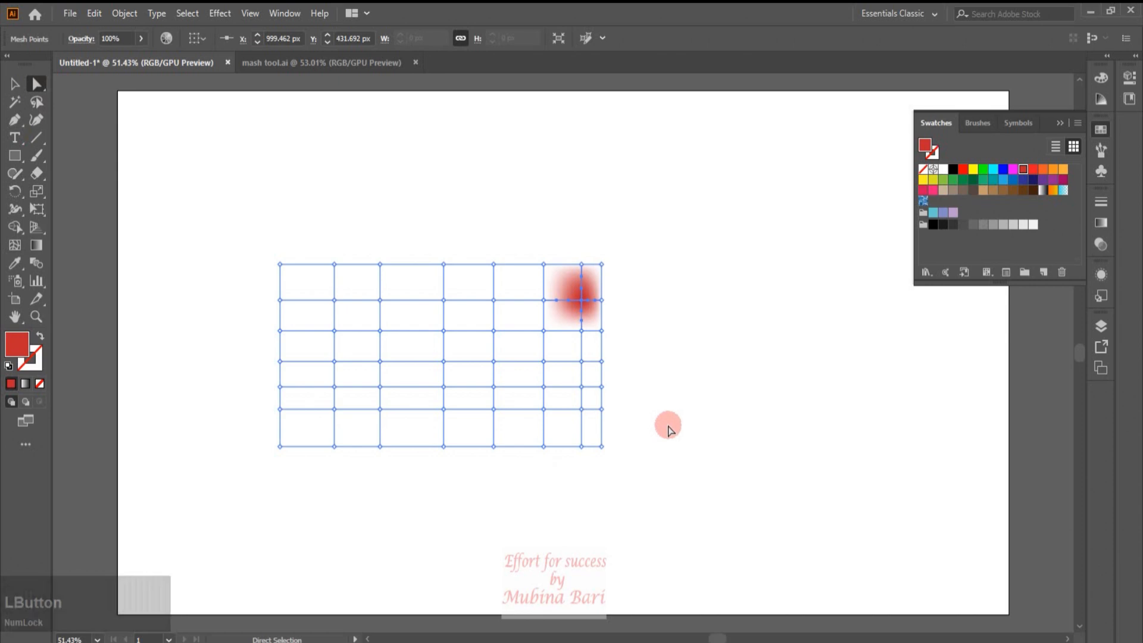
{"action": "left_click_drag", "start_coordinate": [582, 300], "coordinate": [546, 305]}
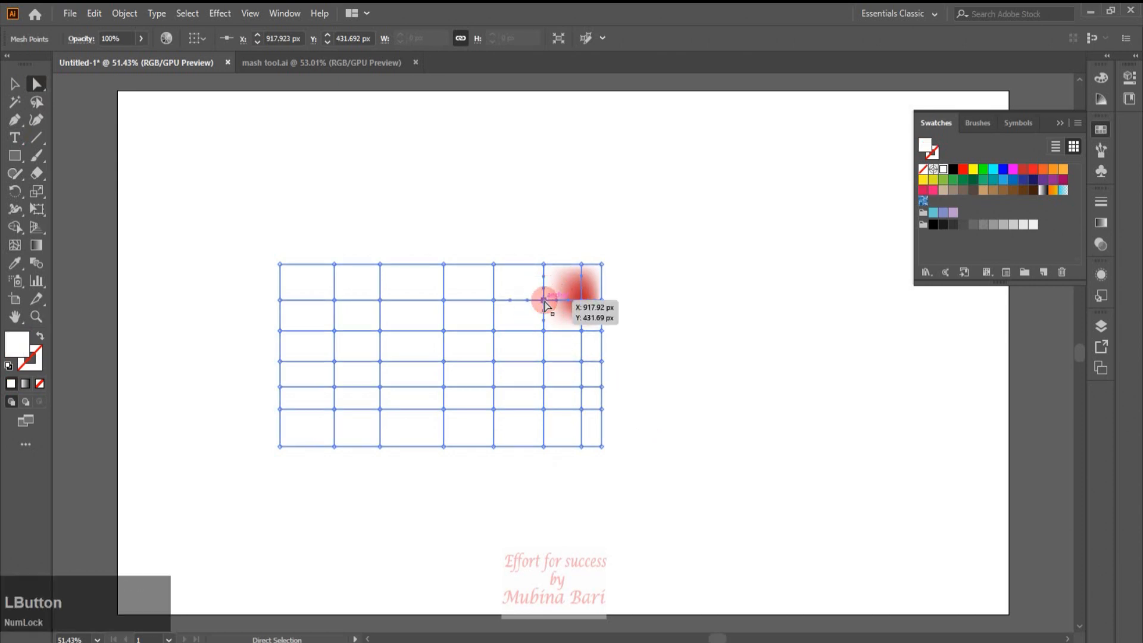
{"action": "left_click", "coordinate": [493, 300], "text": "shift"}
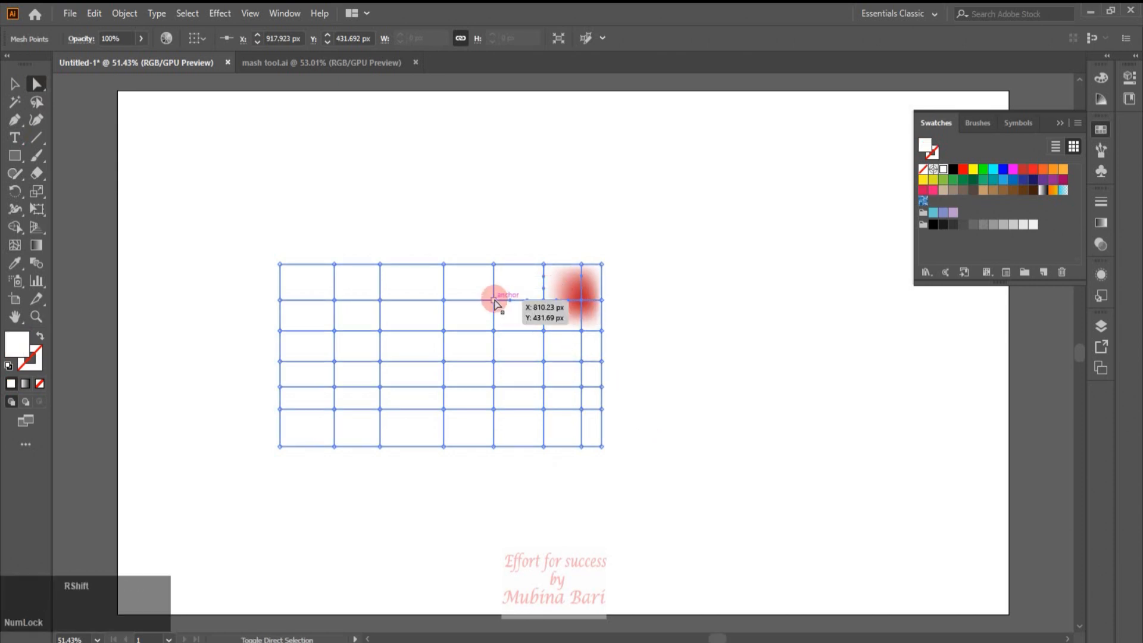
{"action": "left_click", "coordinate": [453, 307], "text": "shift"}
{"action": "left_click_drag", "start_coordinate": [453, 307], "coordinate": [441, 308]}
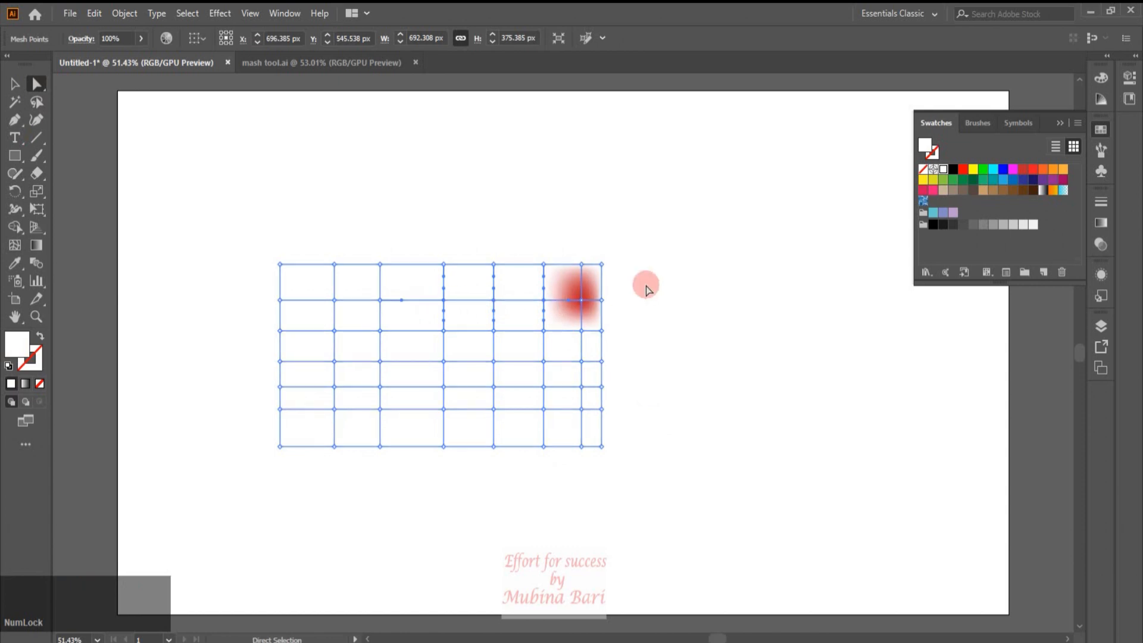
{"action": "left_click", "coordinate": [964, 171]}
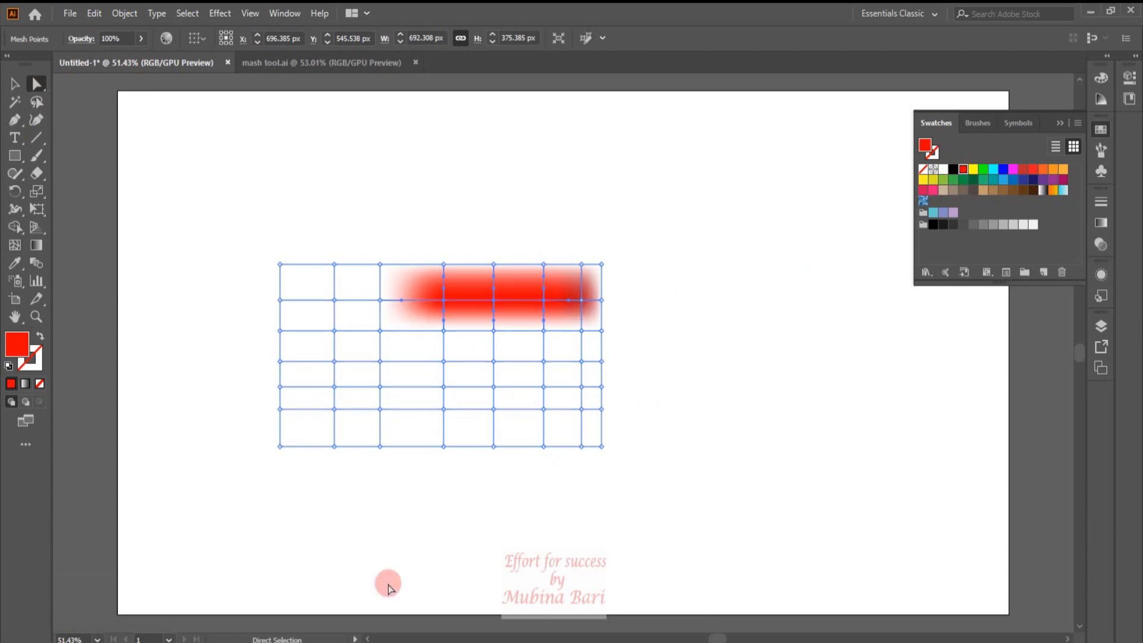
Select the first three mesh points from the left edge in the third grid row together and colour them dark green
{"action": "left_click", "coordinate": [281, 331]}
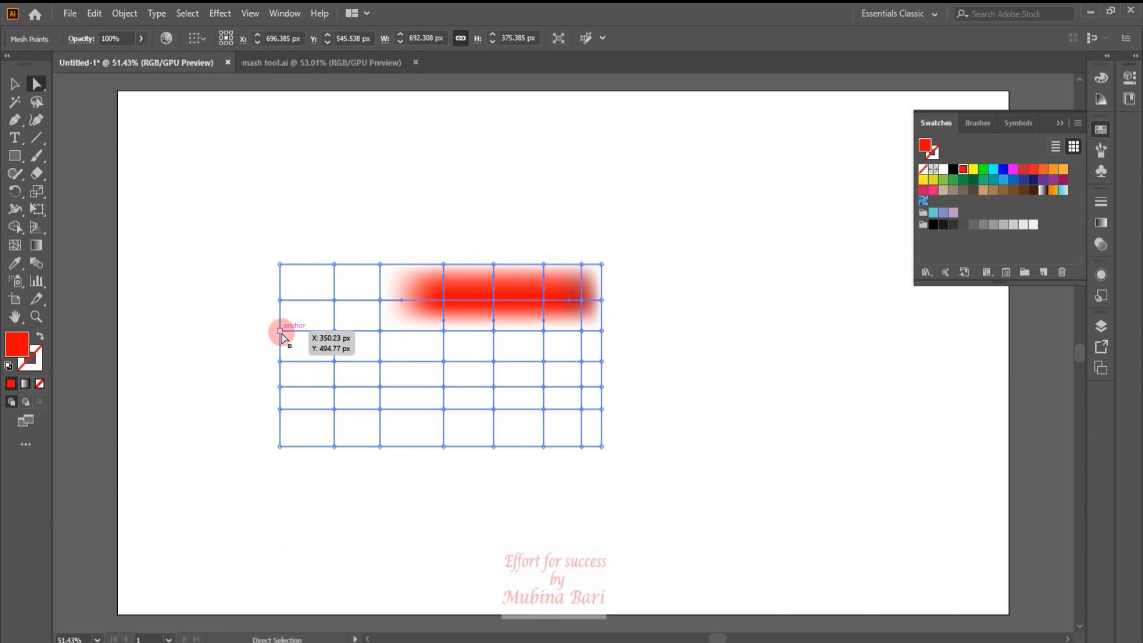
{"action": "left_click", "coordinate": [335, 332], "text": "shift"}
{"action": "left_click", "coordinate": [380, 331], "text": "shift"}
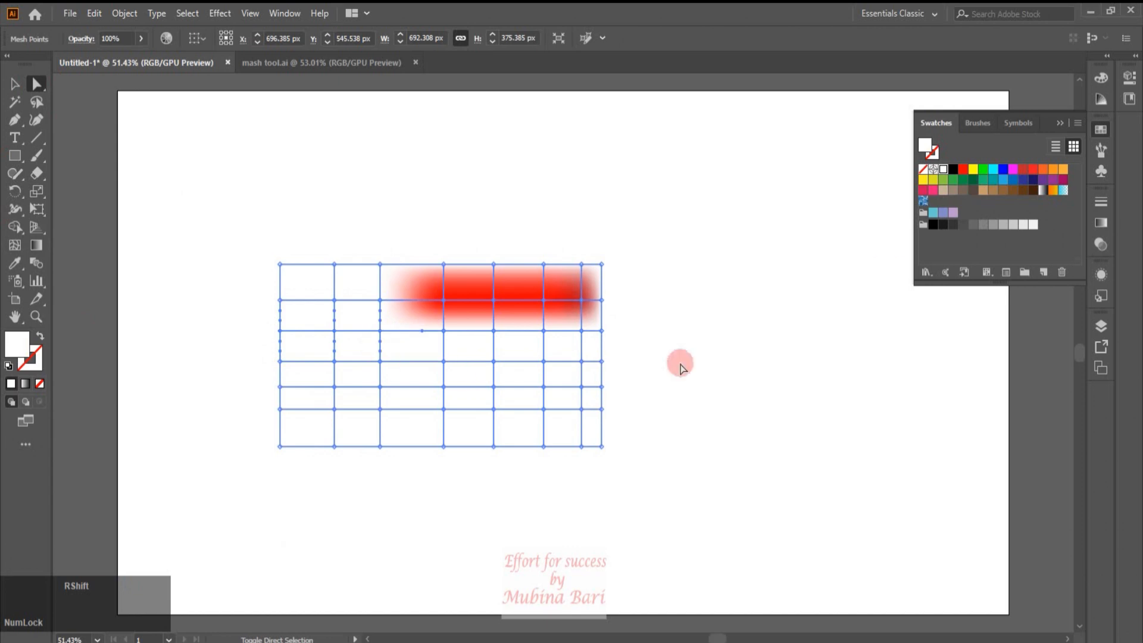
{"action": "left_click", "coordinate": [974, 180]}
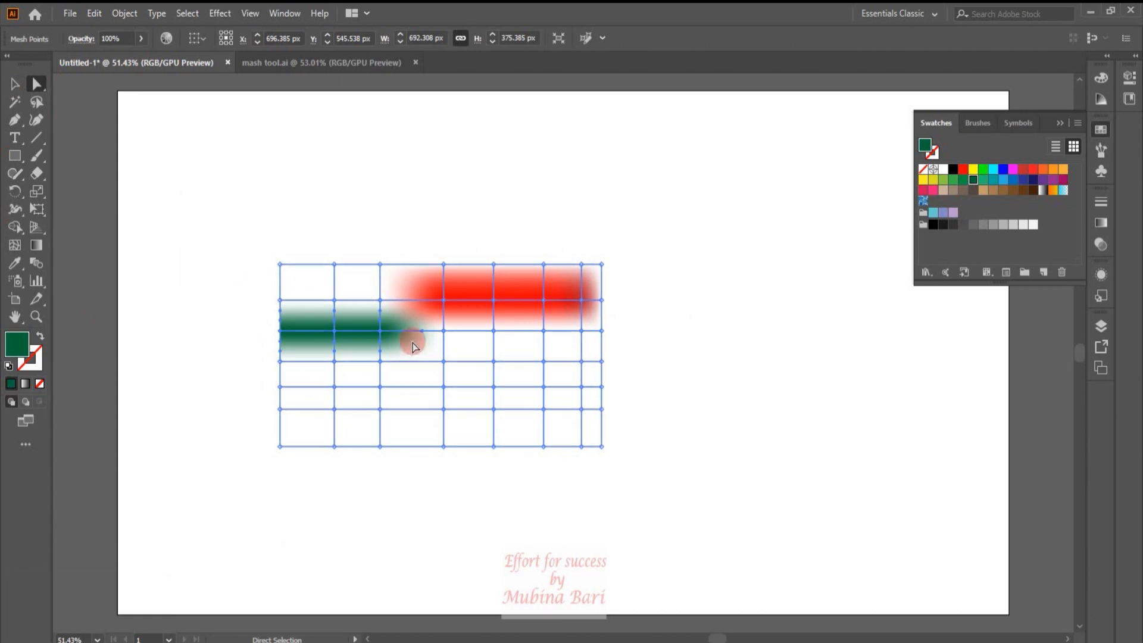
Move the mesh point at the green band's right end farther right, to X about 637 px
{"action": "left_click_drag", "start_coordinate": [384, 326], "coordinate": [382, 333]}
{"action": "left_click", "coordinate": [382, 333]}
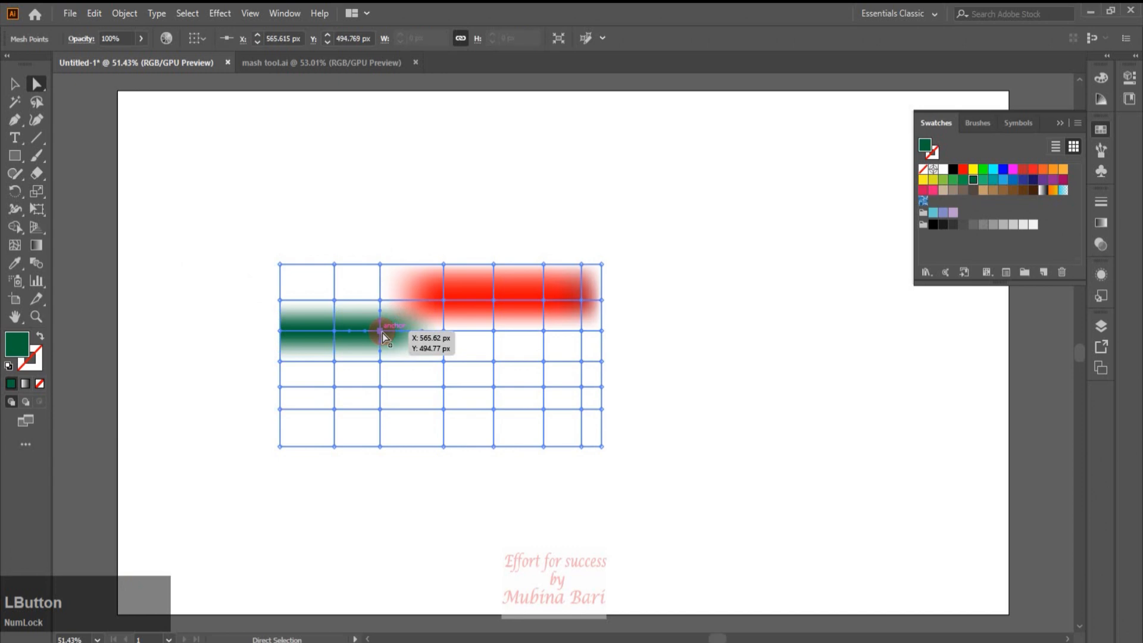
{"action": "left_click_drag", "start_coordinate": [383, 334], "coordinate": [428, 333]}
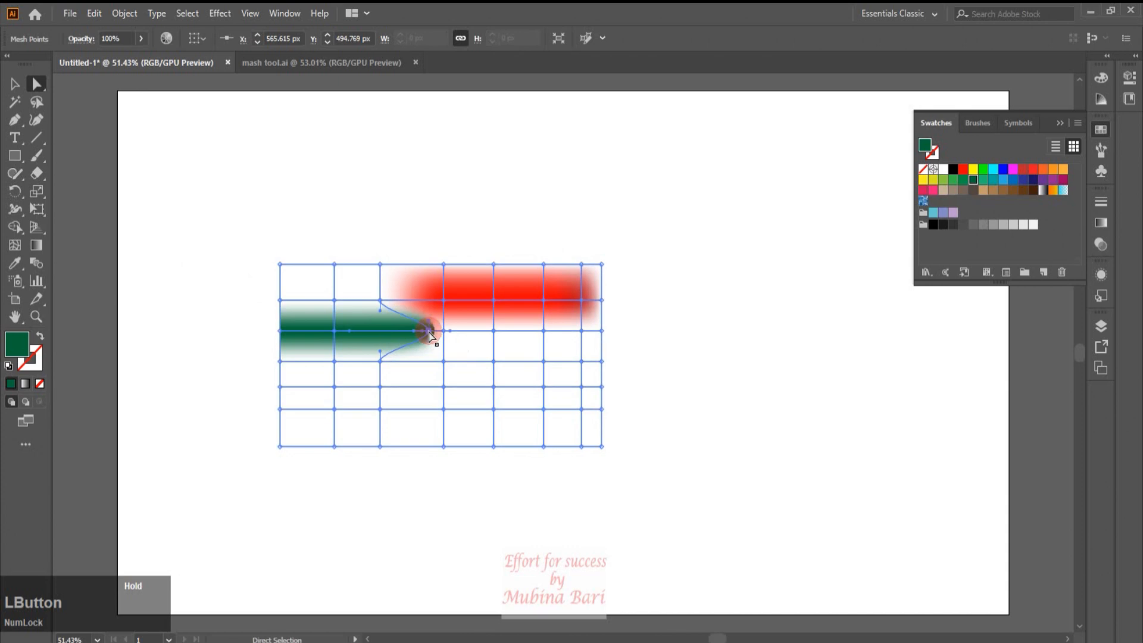
Pull the second, fourth and sixth mesh points on the grid's left edge inward to give it a zigzag outline
{"action": "left_click_drag", "start_coordinate": [280, 301], "coordinate": [309, 305]}
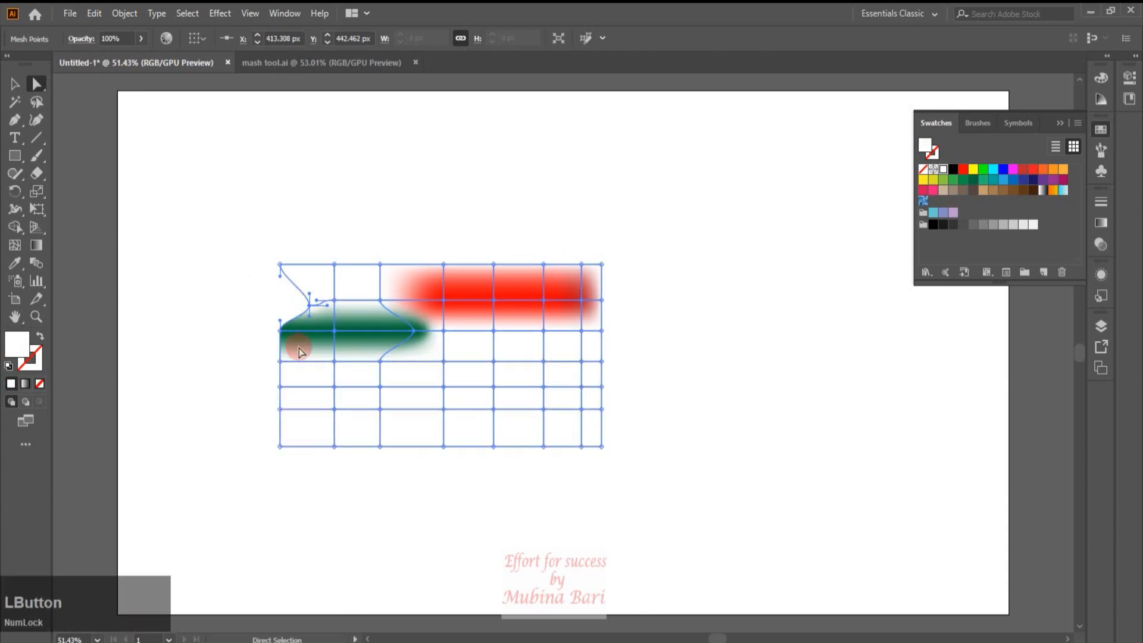
{"action": "left_click", "coordinate": [281, 360]}
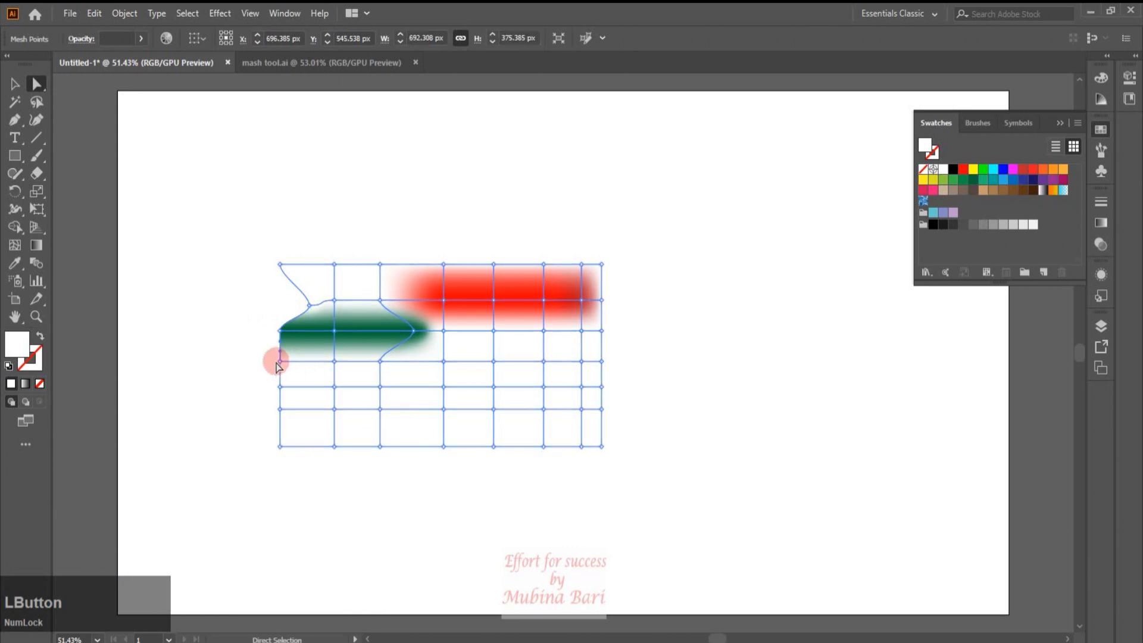
{"action": "left_click_drag", "start_coordinate": [281, 360], "coordinate": [319, 360]}
{"action": "left_click_drag", "start_coordinate": [281, 409], "coordinate": [308, 410]}
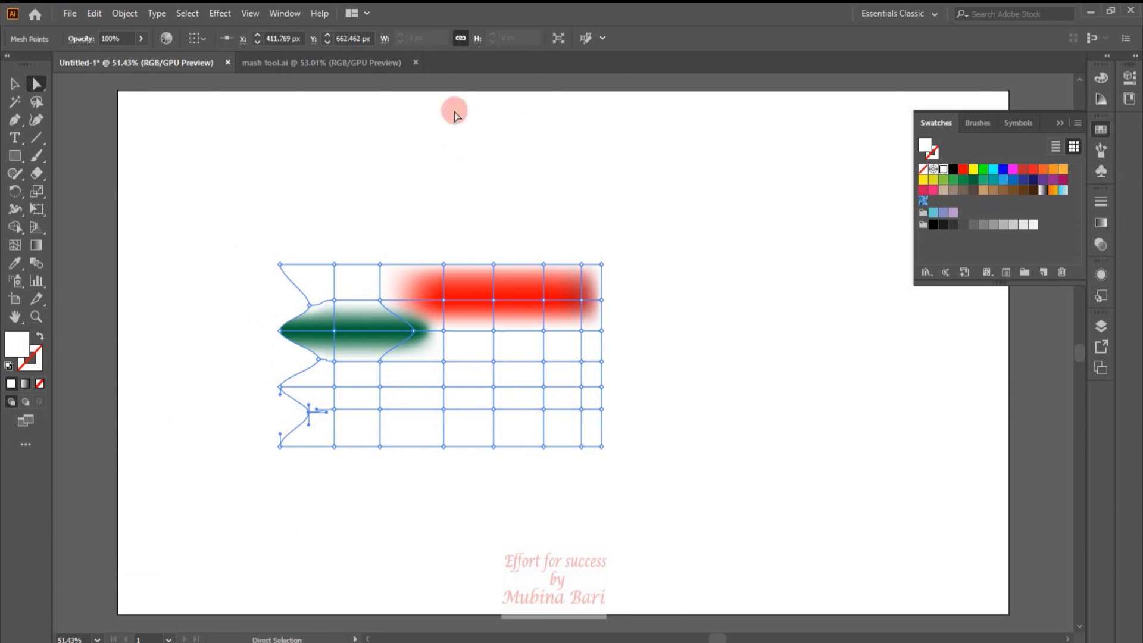
Extend the green band by moving its end point to X about 683 px, deselect the mesh and inspect the edge up close
{"action": "left_click", "coordinate": [424, 331]}
{"action": "left_click_drag", "start_coordinate": [417, 329], "coordinate": [434, 331]}
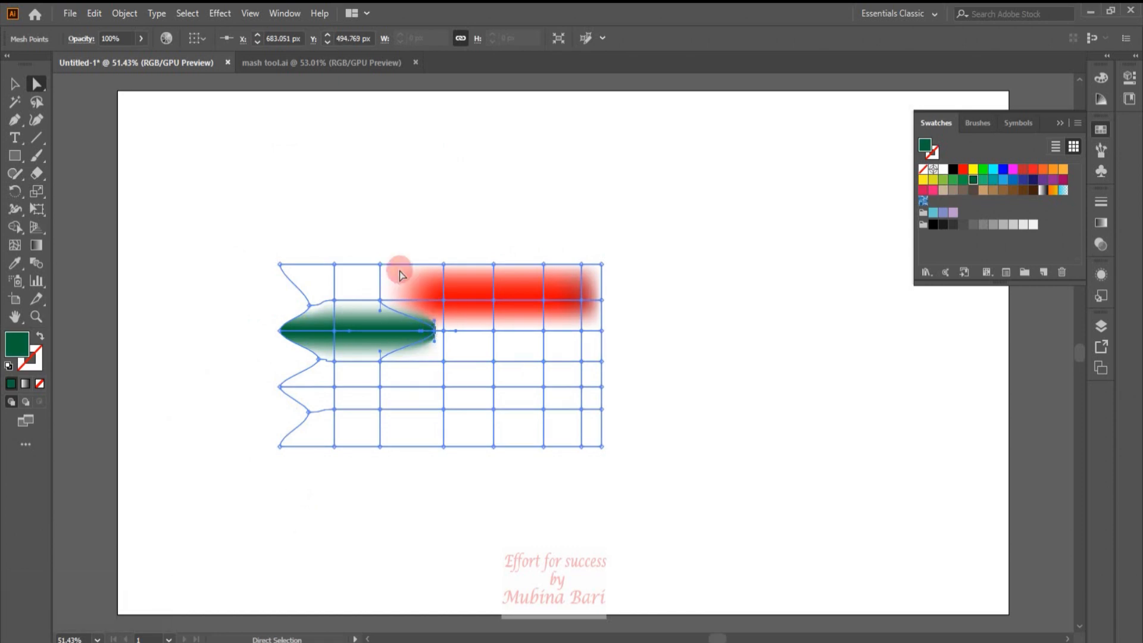
{"action": "left_click", "coordinate": [230, 352]}
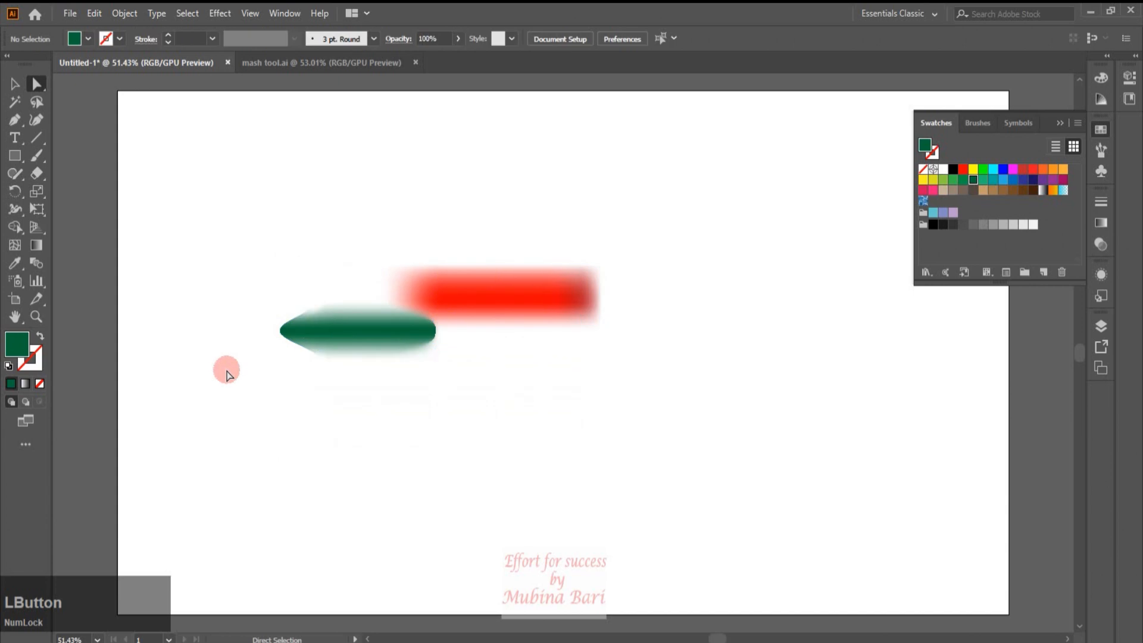
{"action": "left_click", "coordinate": [35, 315]}
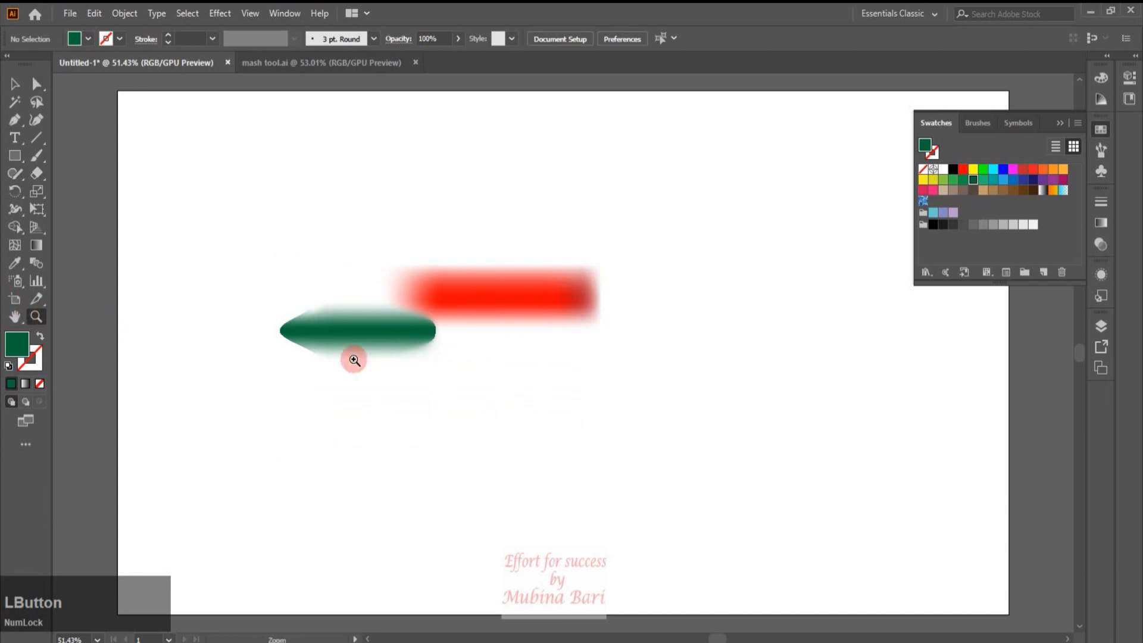
{"action": "left_click", "coordinate": [435, 332]}
{"action": "left_click_drag", "start_coordinate": [435, 332], "coordinate": [543, 472]}
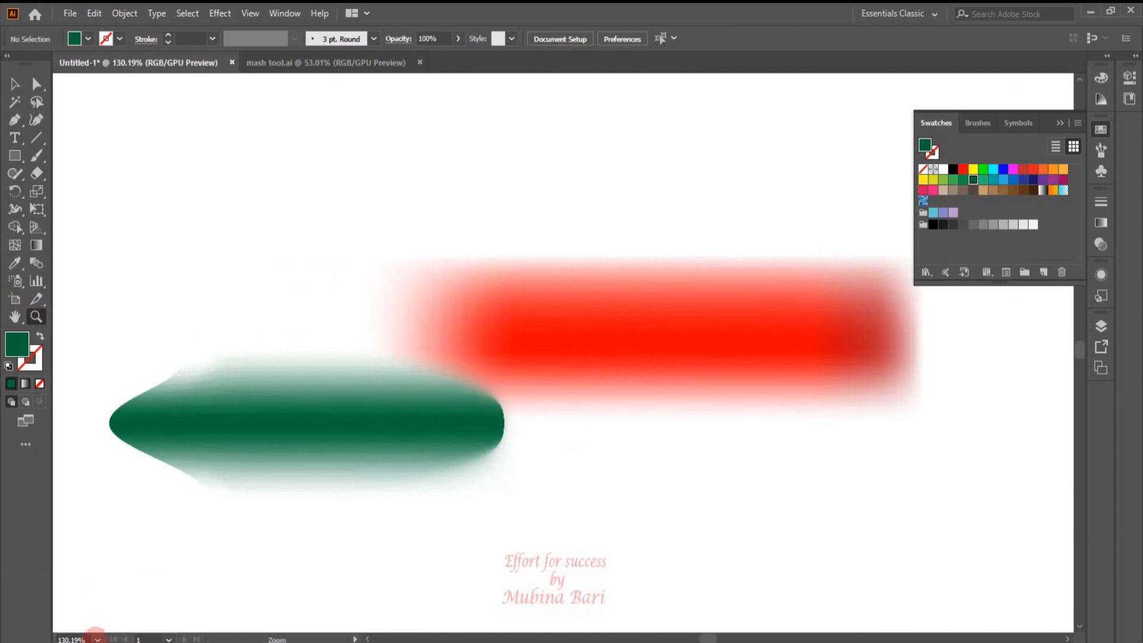
{"action": "left_click", "coordinate": [96, 637]}
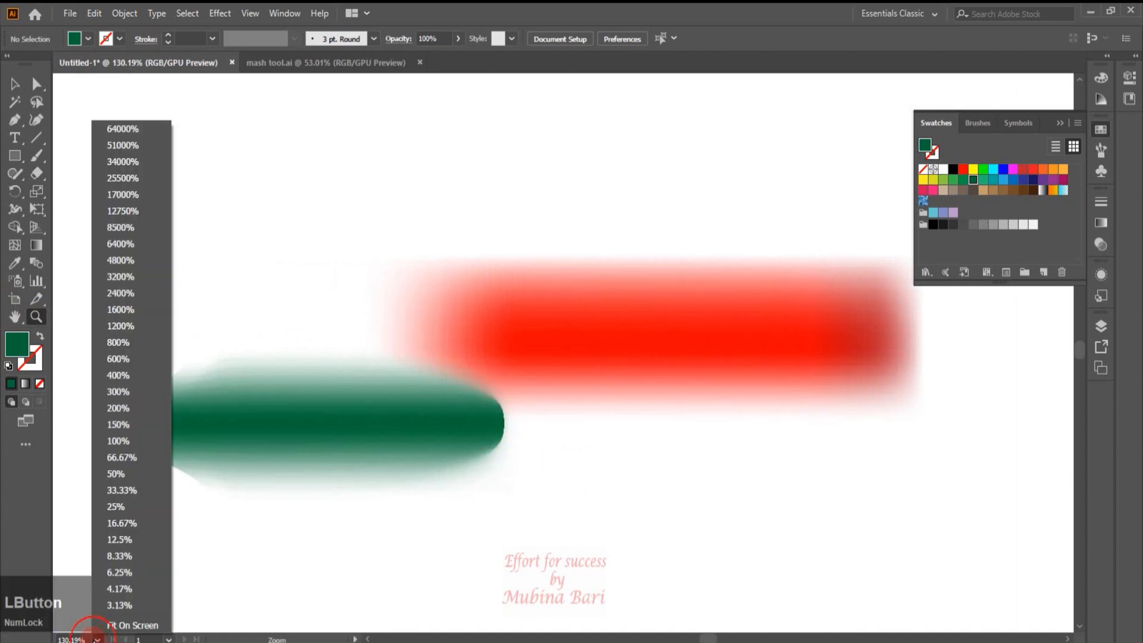
{"action": "left_click", "coordinate": [116, 625]}
Try to reshape the green band's tip by tilting the horizontal direction handles around its end point
{"action": "left_click", "coordinate": [9, 84]}
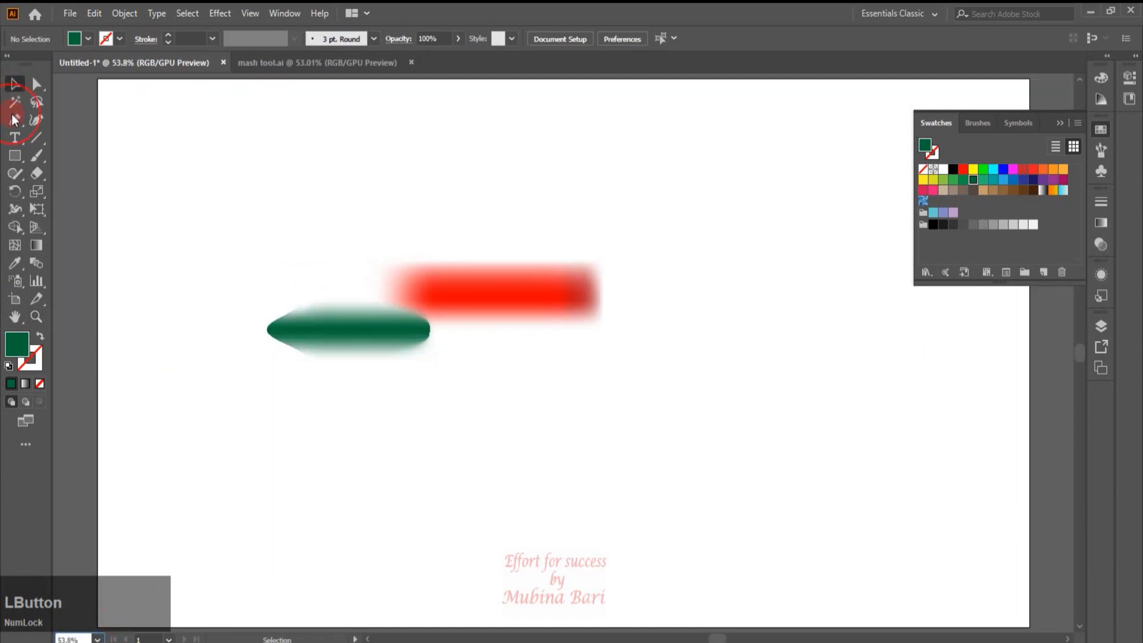
{"action": "left_click_drag", "start_coordinate": [375, 340], "coordinate": [374, 342]}
{"action": "left_click", "coordinate": [37, 84]}
{"action": "left_click", "coordinate": [429, 329]}
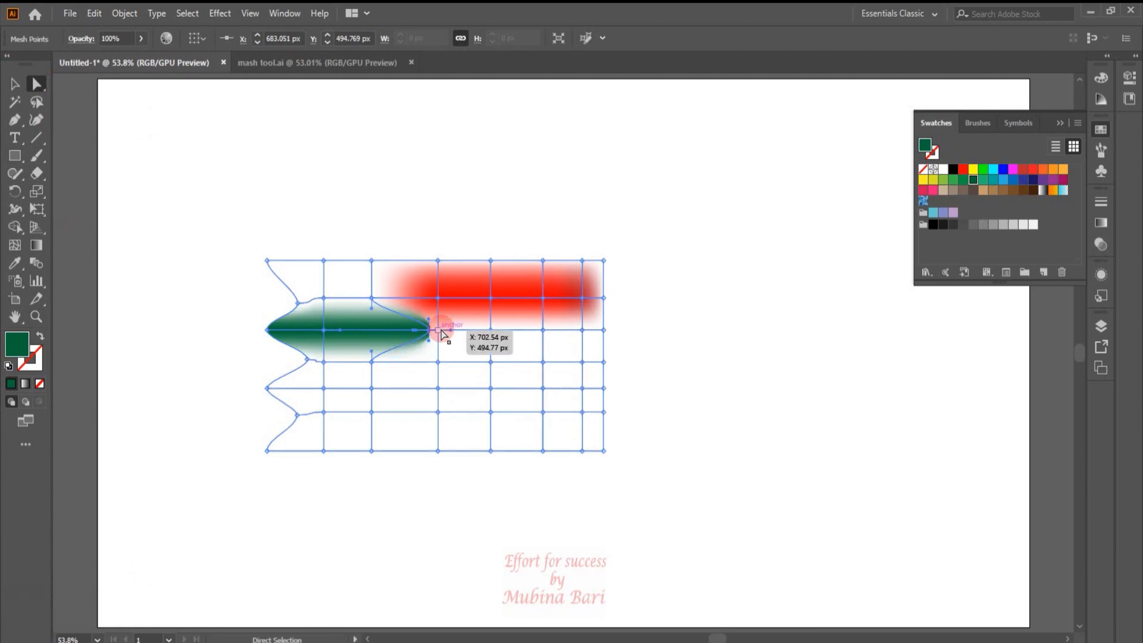
{"action": "left_click", "coordinate": [37, 316]}
{"action": "left_click", "coordinate": [403, 303]}
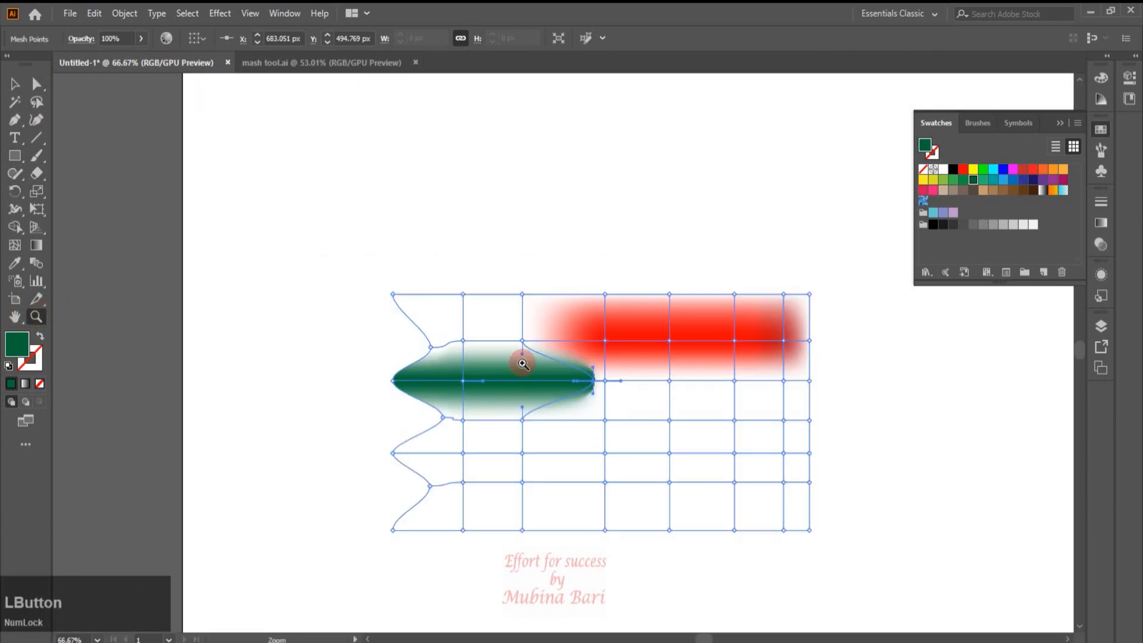
{"action": "left_click", "coordinate": [584, 380]}
{"action": "left_click", "coordinate": [585, 380]}
{"action": "left_click", "coordinate": [36, 84]}
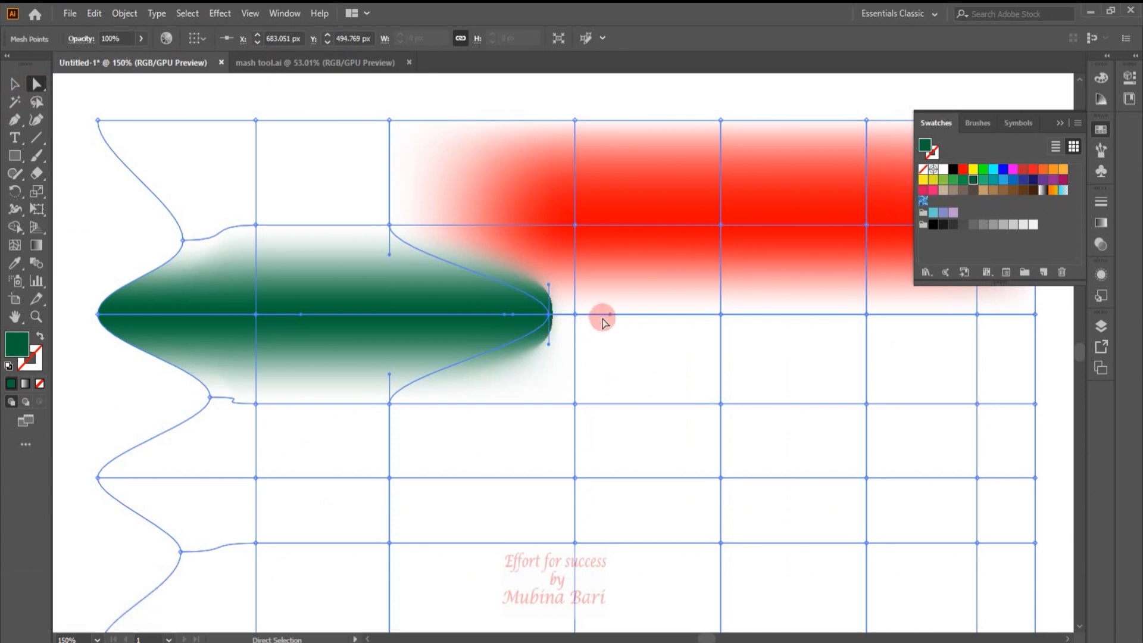
{"action": "left_click_drag", "start_coordinate": [610, 314], "coordinate": [613, 344]}
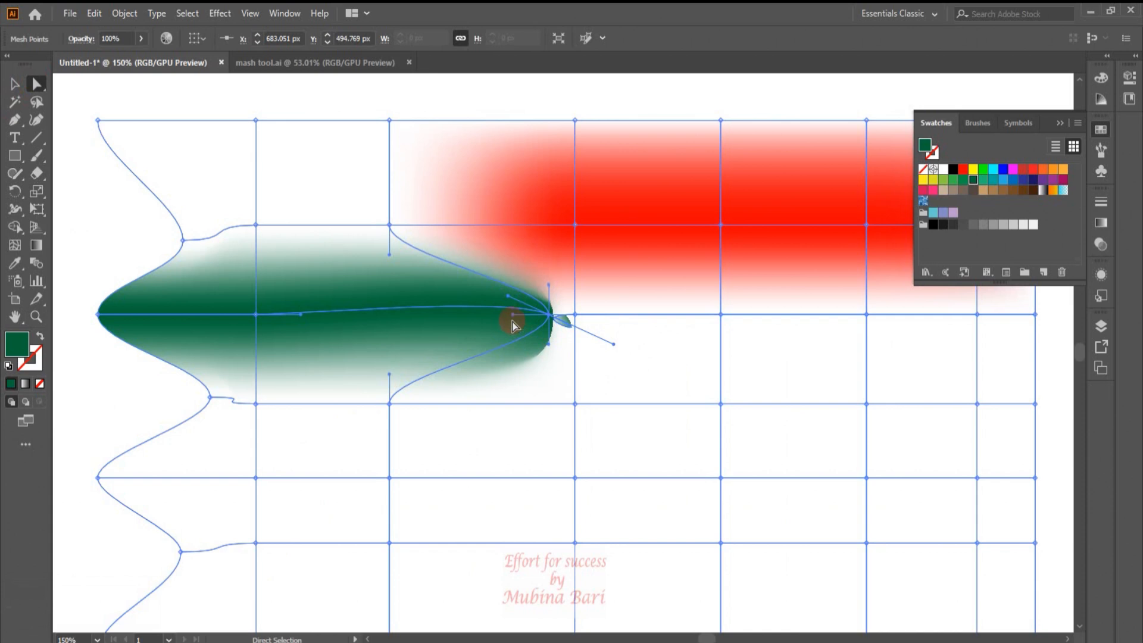
{"action": "left_click_drag", "start_coordinate": [512, 315], "coordinate": [515, 328]}
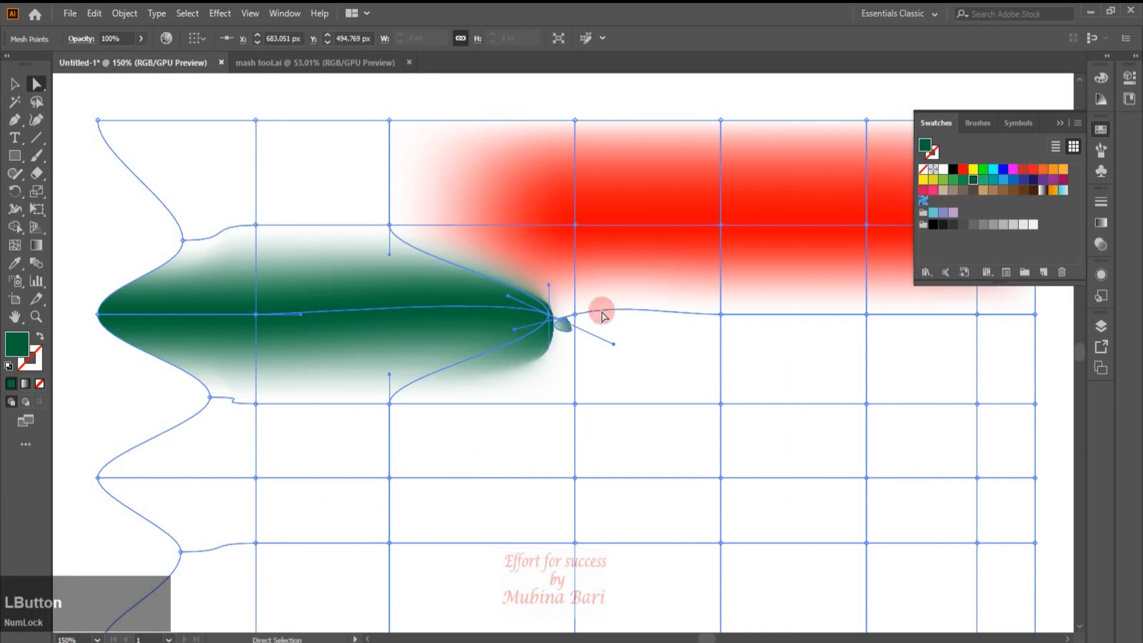
Undo the handle edits and the last tip move, and return the green end point to its vertical grid line at X about 569 px
{"action": "key", "text": "ctrl+z"}
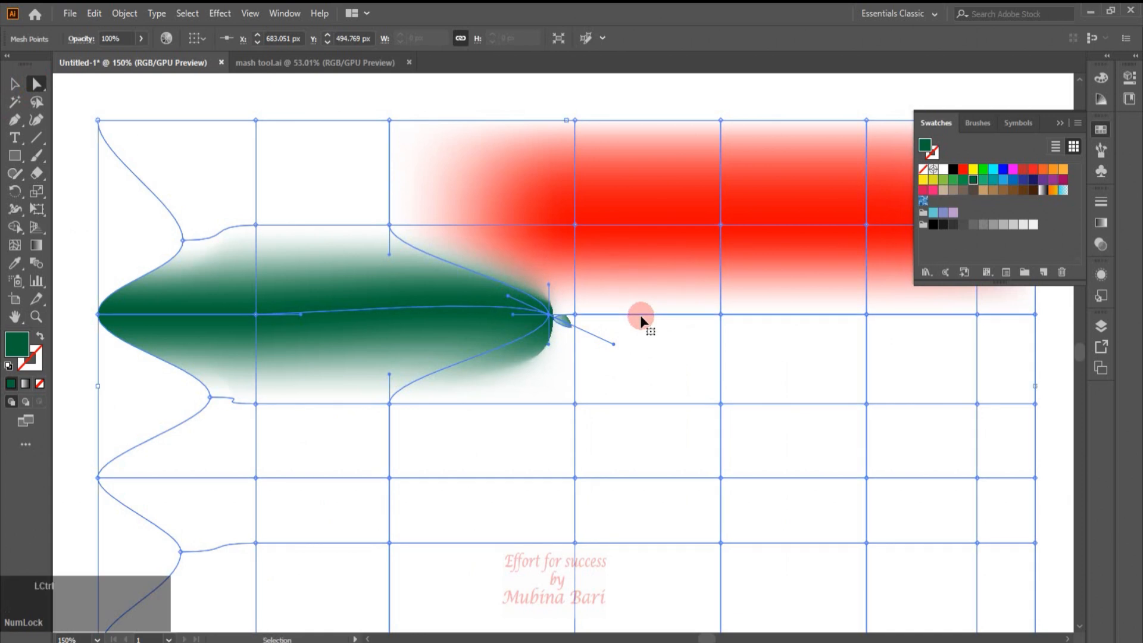
{"action": "key", "text": "ctrl+z"}
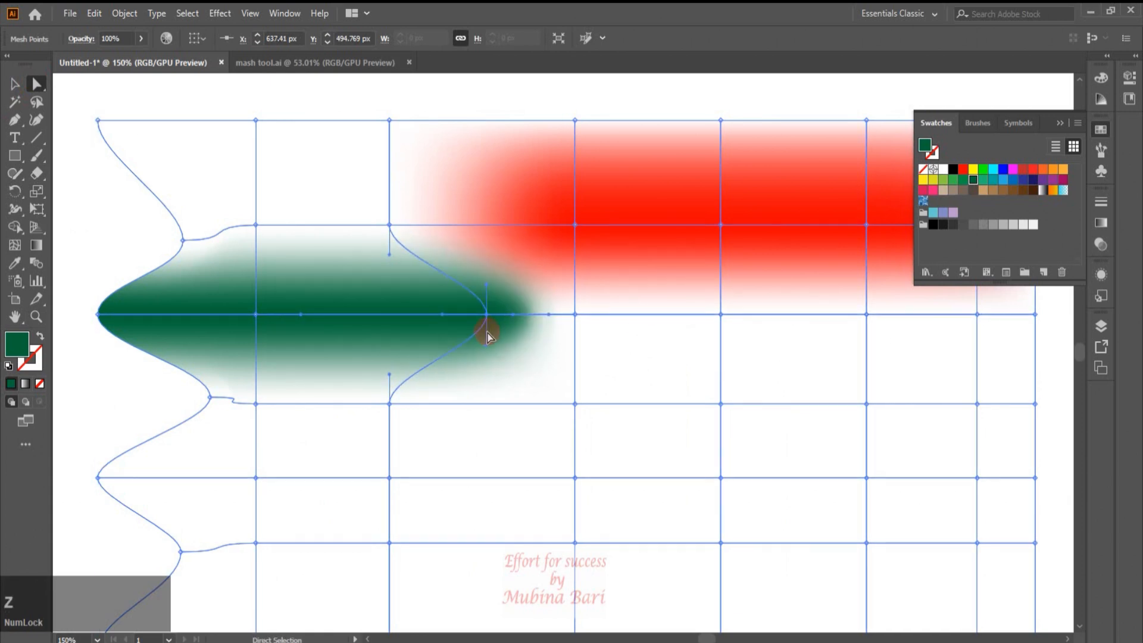
{"action": "left_click_drag", "start_coordinate": [487, 320], "coordinate": [393, 314]}
Try moving the green band's end point right twice with the Mesh tool, to X about 682 and 693 px, undoing each move
{"action": "left_click", "coordinate": [15, 245]}
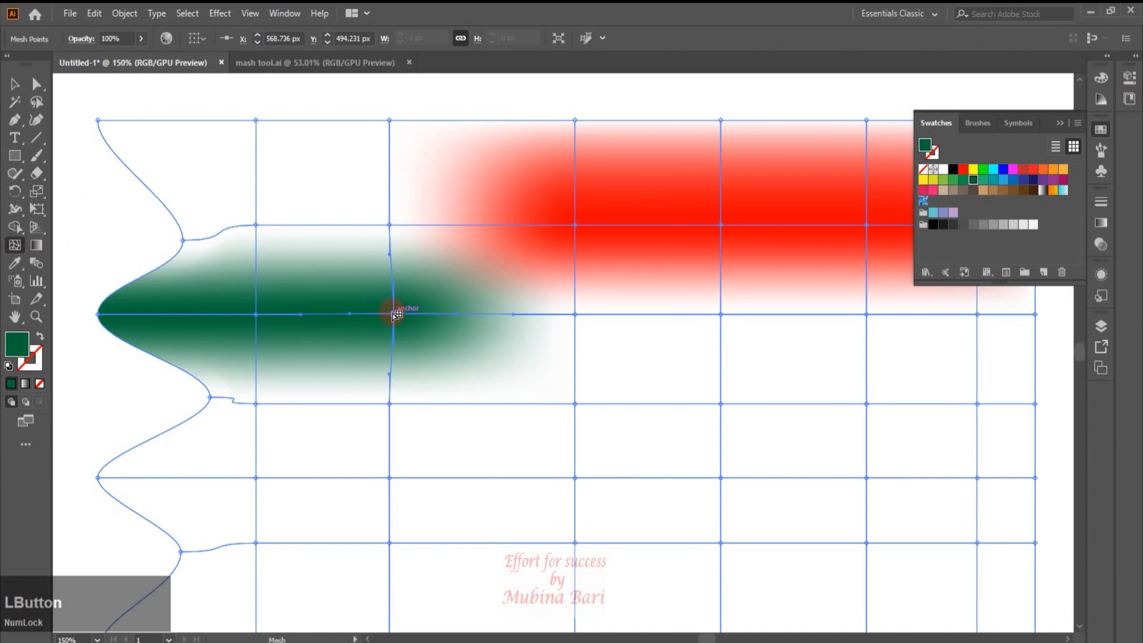
{"action": "left_click_drag", "start_coordinate": [393, 314], "coordinate": [547, 314]}
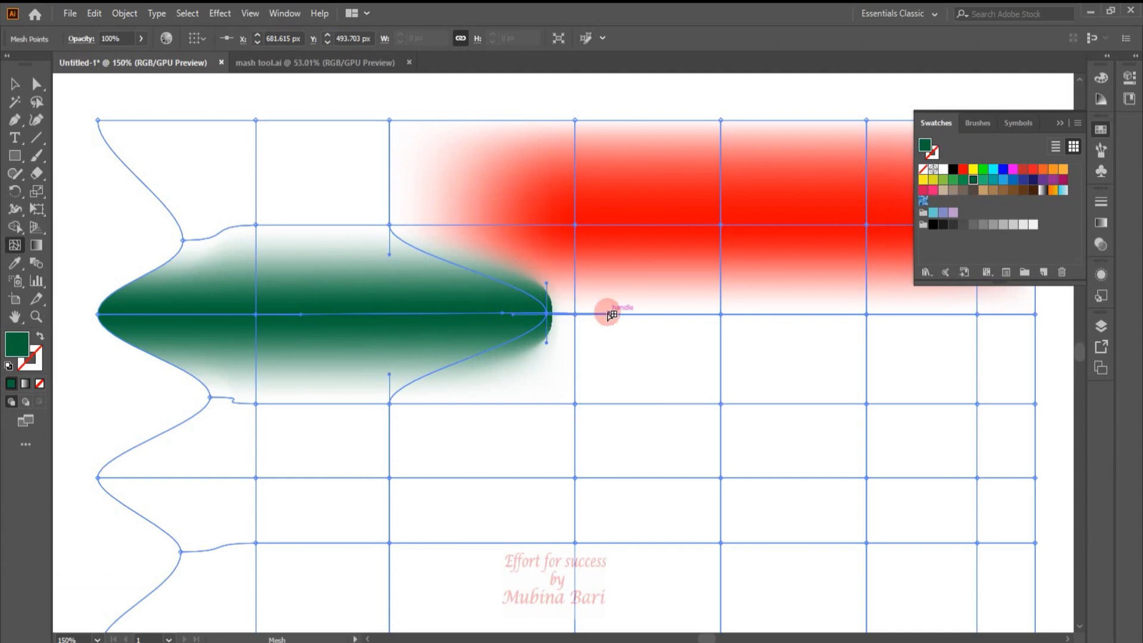
{"action": "key", "text": "ctrl+z"}
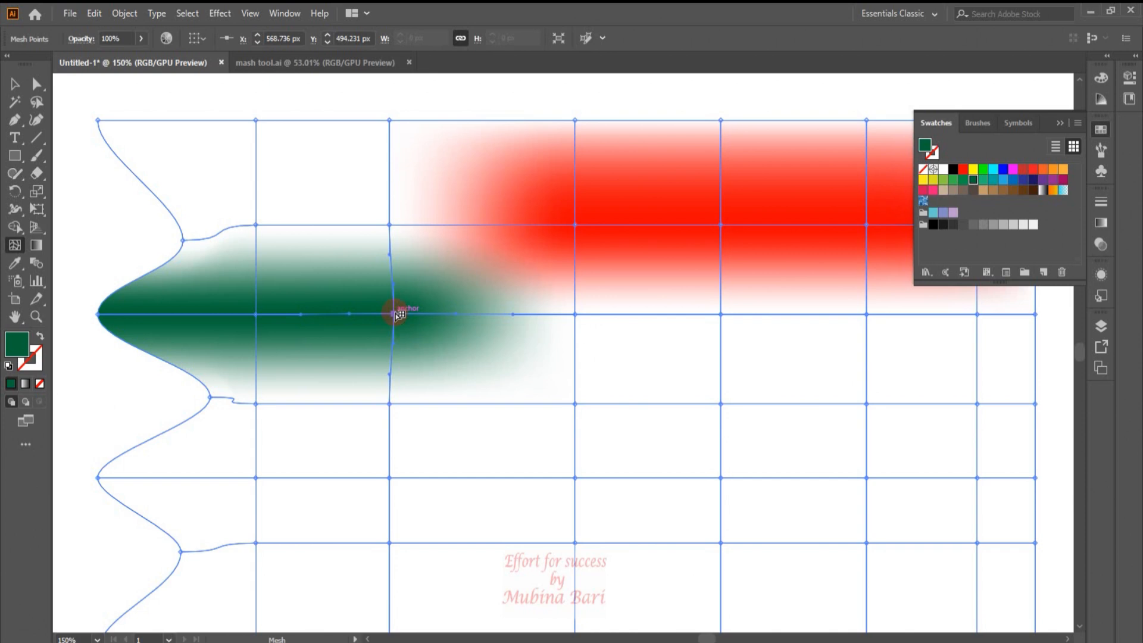
{"action": "left_click_drag", "start_coordinate": [398, 314], "coordinate": [561, 314]}
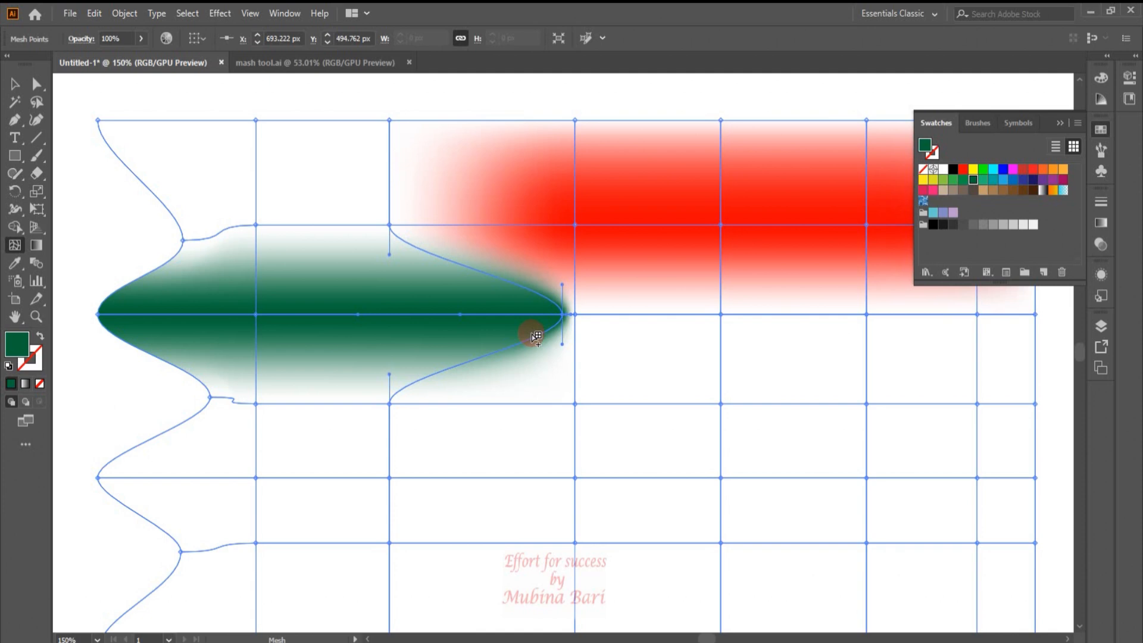
{"action": "key", "text": "ctrl+z"}
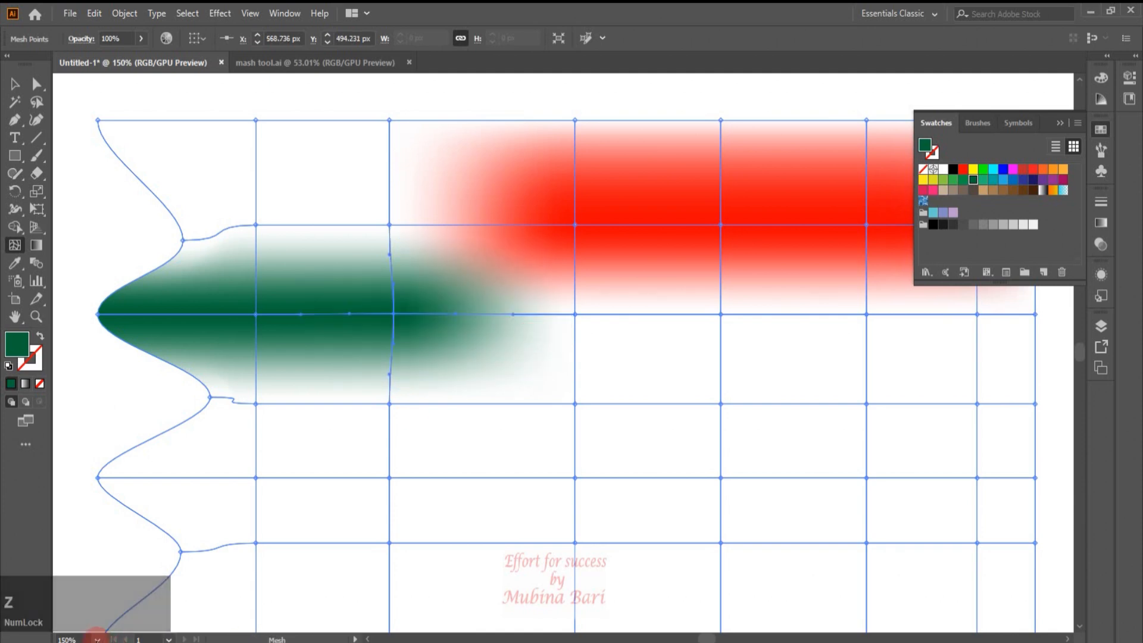
Fit the artboard on screen, lasso the mesh points along the grid's bottom and lower right edges, and colour them dark brown
{"action": "left_click", "coordinate": [98, 639]}
{"action": "left_click", "coordinate": [112, 624]}
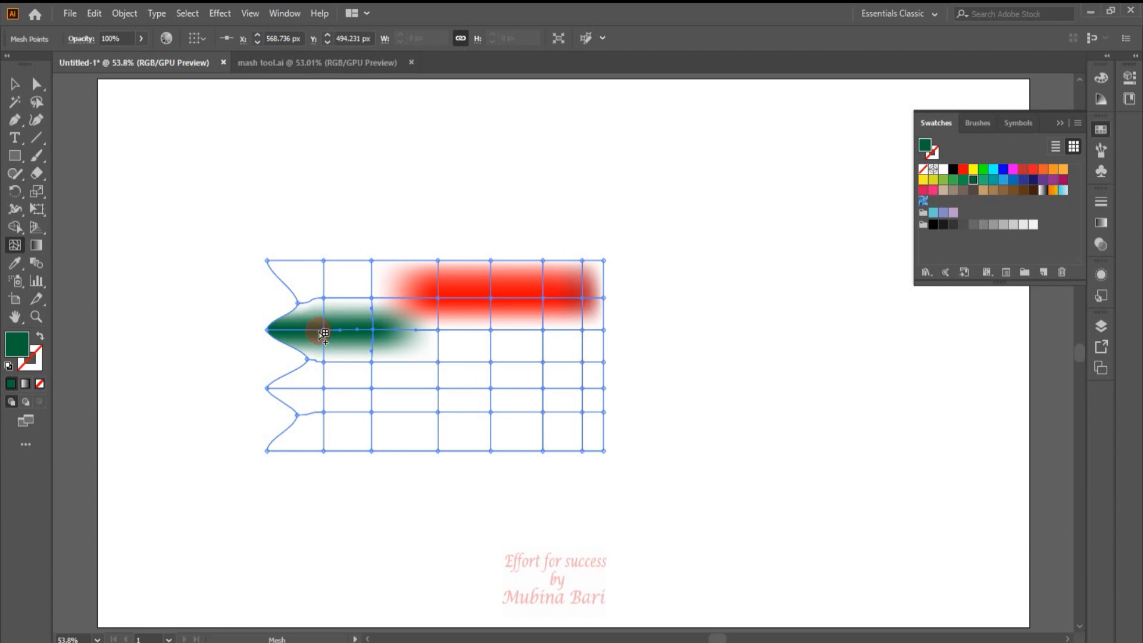
{"action": "left_click", "coordinate": [39, 104]}
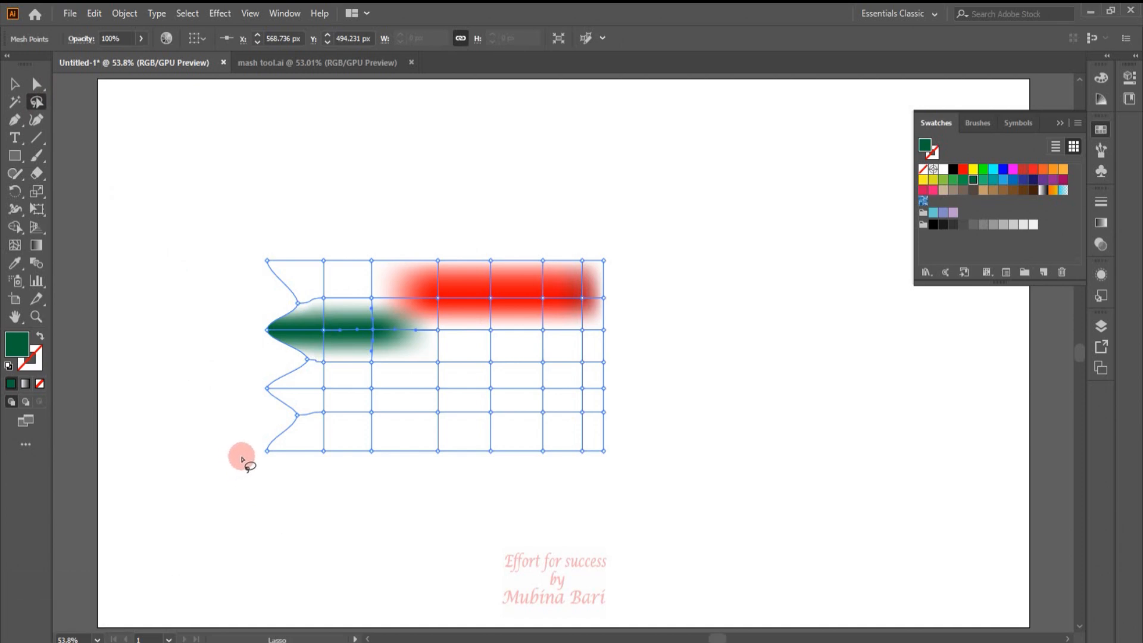
{"action": "mouse_move", "coordinate": [242, 458]}
{"action": "left_mouse_down"}
{"action": "mouse_move", "coordinate": [391, 513]}
{"action": "mouse_move", "coordinate": [510, 489]}
{"action": "mouse_move", "coordinate": [431, 466]}
{"action": "mouse_move", "coordinate": [431, 452]}
{"action": "mouse_move", "coordinate": [596, 445]}
{"action": "mouse_move", "coordinate": [596, 341]}
{"action": "mouse_move", "coordinate": [608, 343]}
{"action": "mouse_move", "coordinate": [624, 423]}
{"action": "mouse_move", "coordinate": [610, 484]}
{"action": "mouse_move", "coordinate": [523, 495]}
{"action": "mouse_move", "coordinate": [433, 466]}
{"action": "left_mouse_up"}
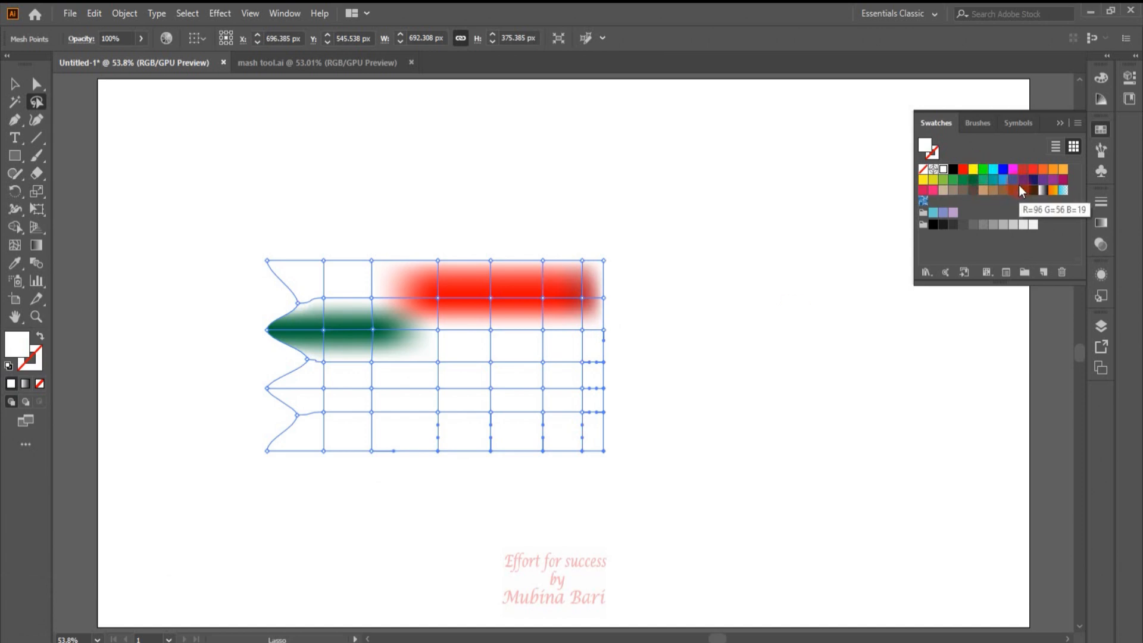
{"action": "left_click", "coordinate": [1033, 191]}
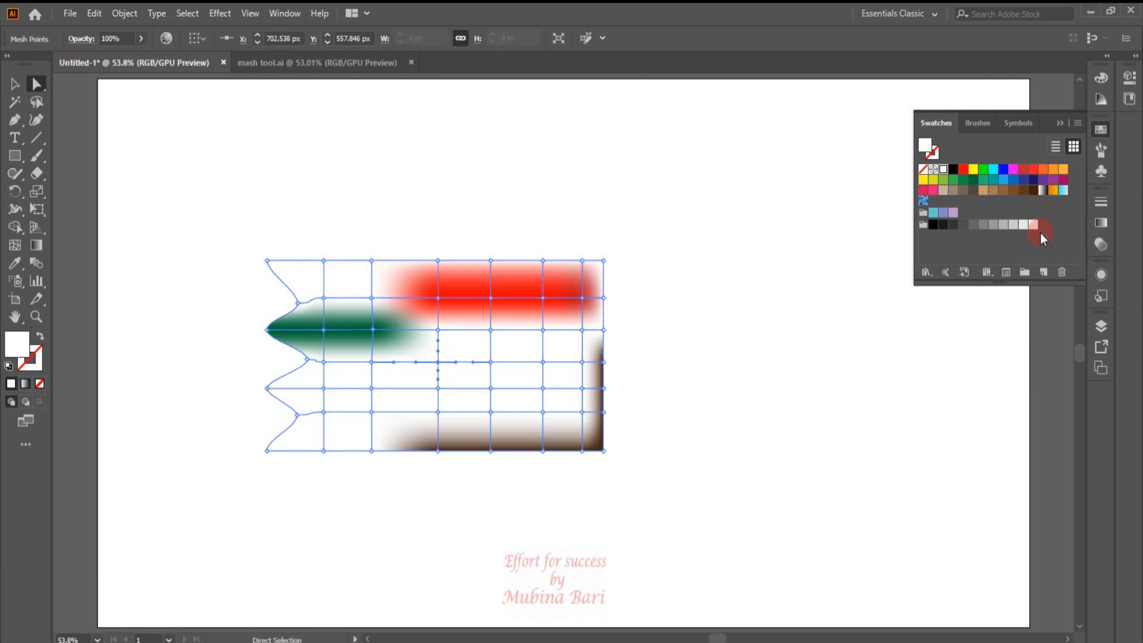
Colour the selected mesh point beside the green band blue and bend its horizontal grid line with the direction handles
{"action": "left_click", "coordinate": [1004, 180]}
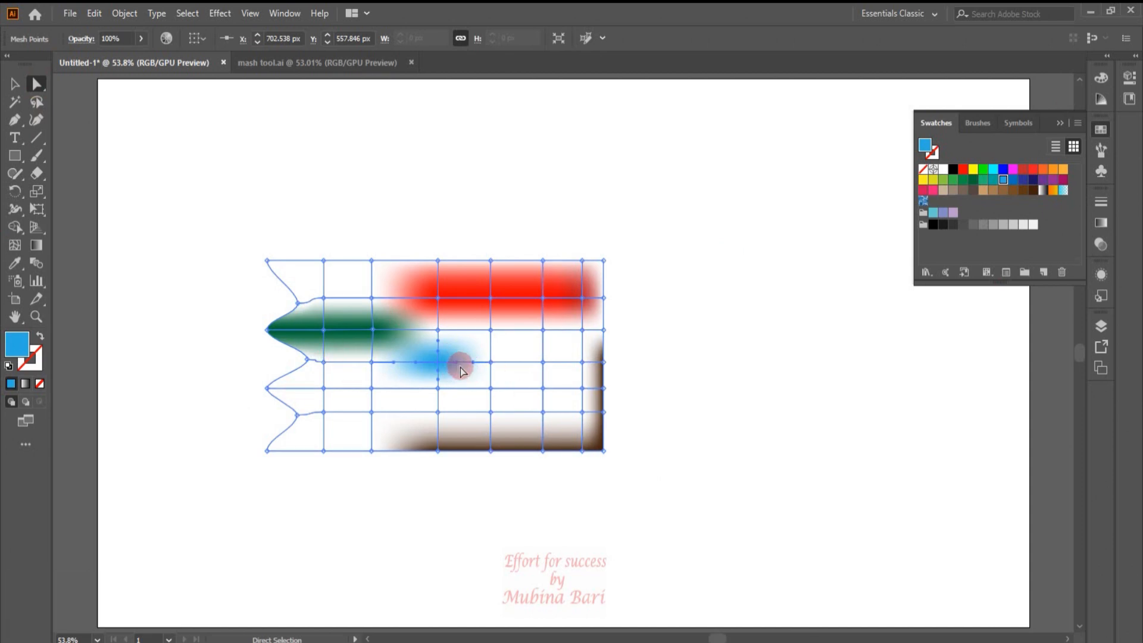
{"action": "left_click_drag", "start_coordinate": [455, 363], "coordinate": [465, 406]}
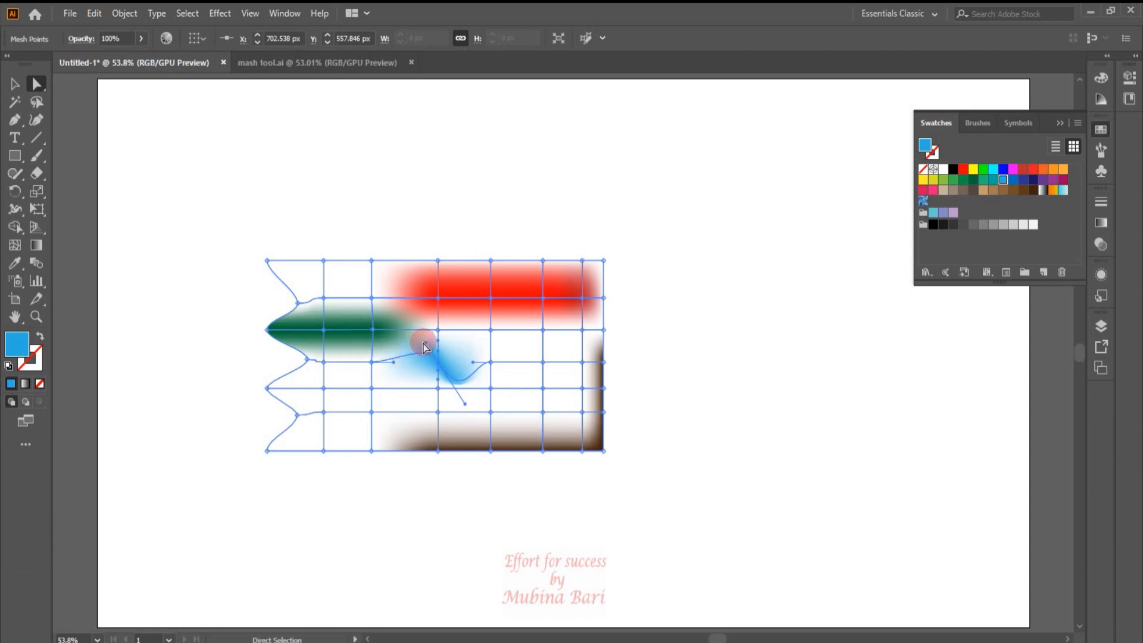
{"action": "left_click_drag", "start_coordinate": [424, 344], "coordinate": [406, 311]}
{"action": "left_click_drag", "start_coordinate": [465, 404], "coordinate": [492, 421]}
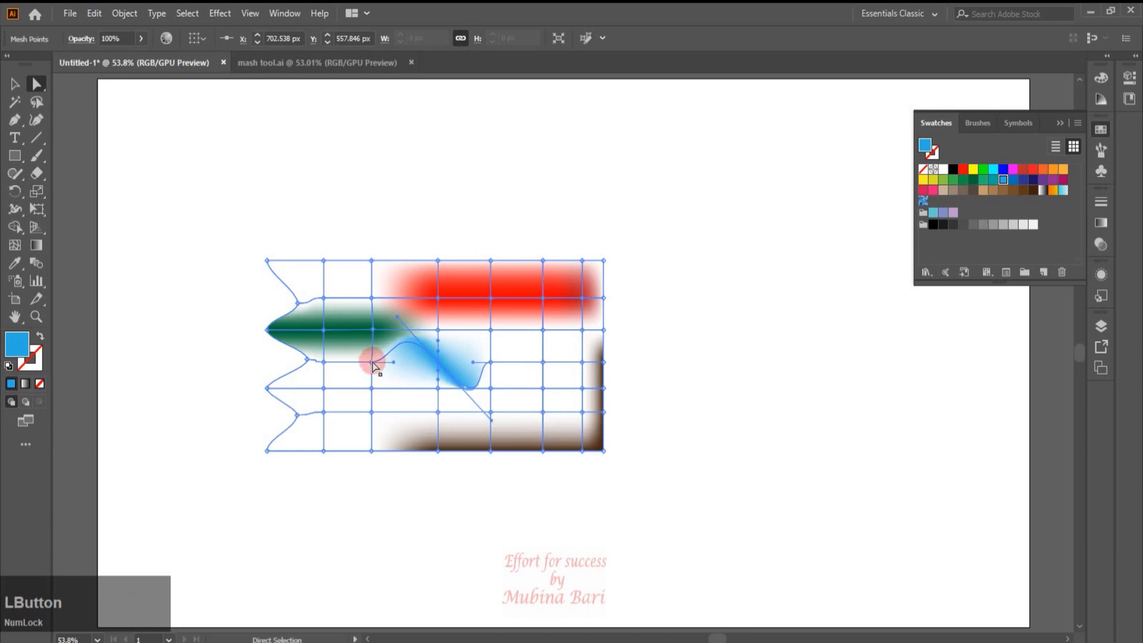
{"action": "left_click", "coordinate": [207, 319]}
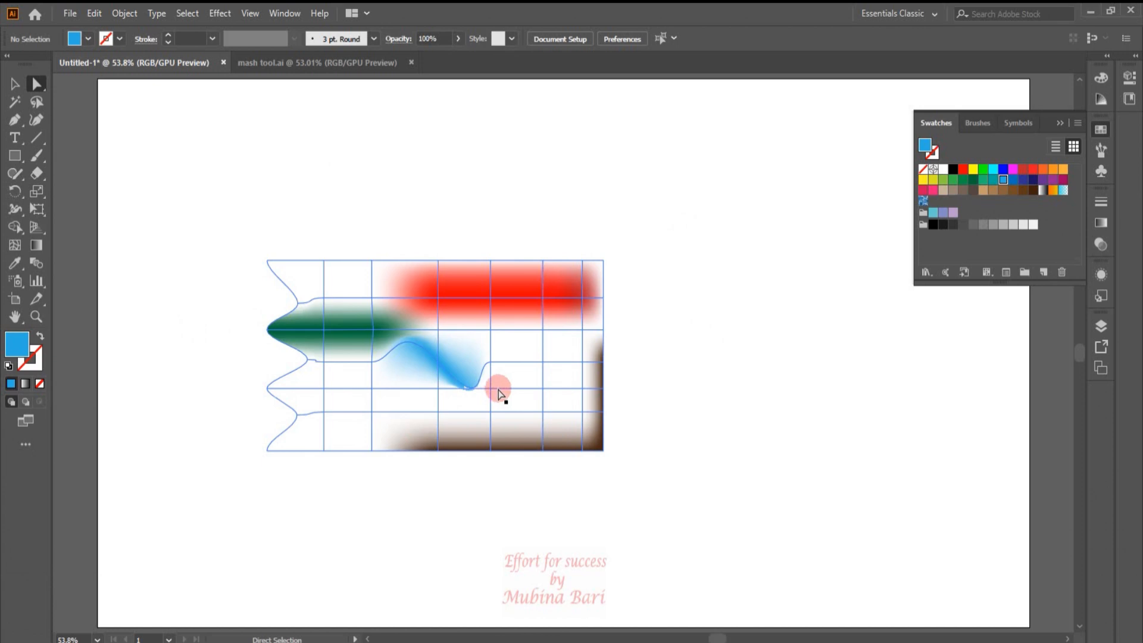
Delete the entire coloured mesh object from the artboard
{"action": "left_click", "coordinate": [498, 382]}
{"action": "key", "text": "Delete"}
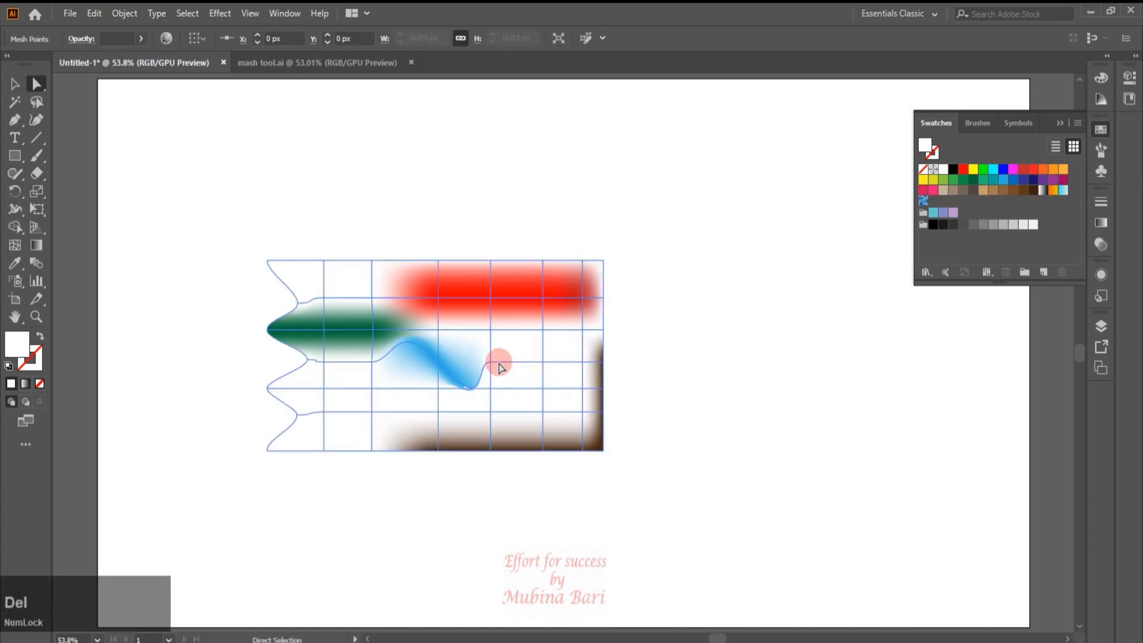
{"action": "key", "text": "Delete"}
Draw a white rectangle about 604 × 329 px and start a gradient mesh on it with 3 rows and 3 columns
{"action": "left_click", "coordinate": [17, 155]}
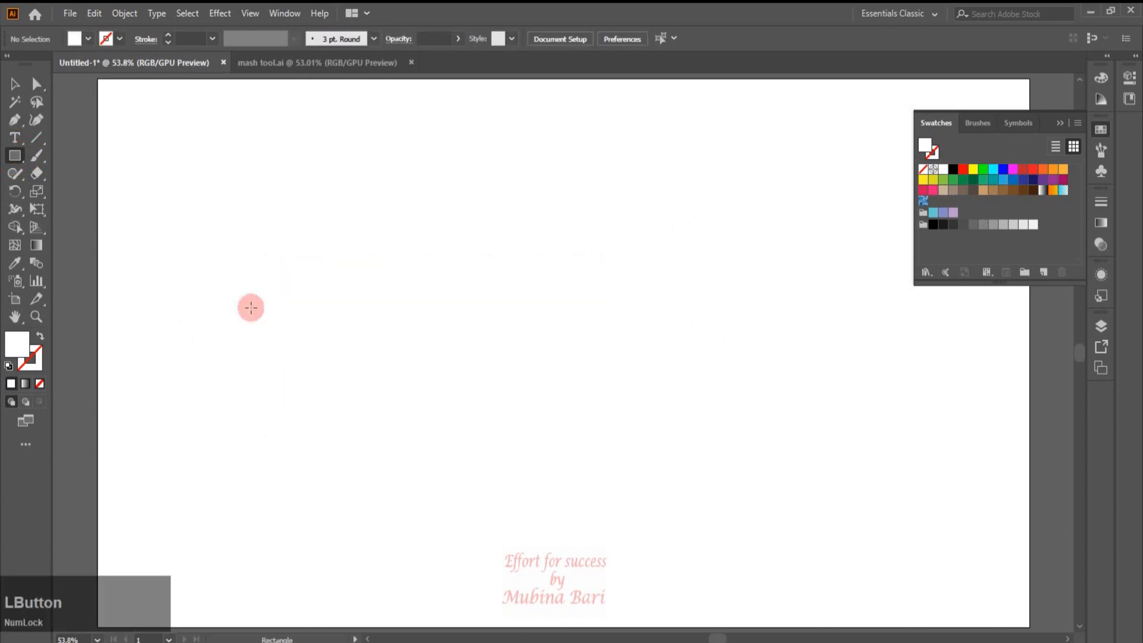
{"action": "left_click_drag", "start_coordinate": [313, 284], "coordinate": [607, 451]}
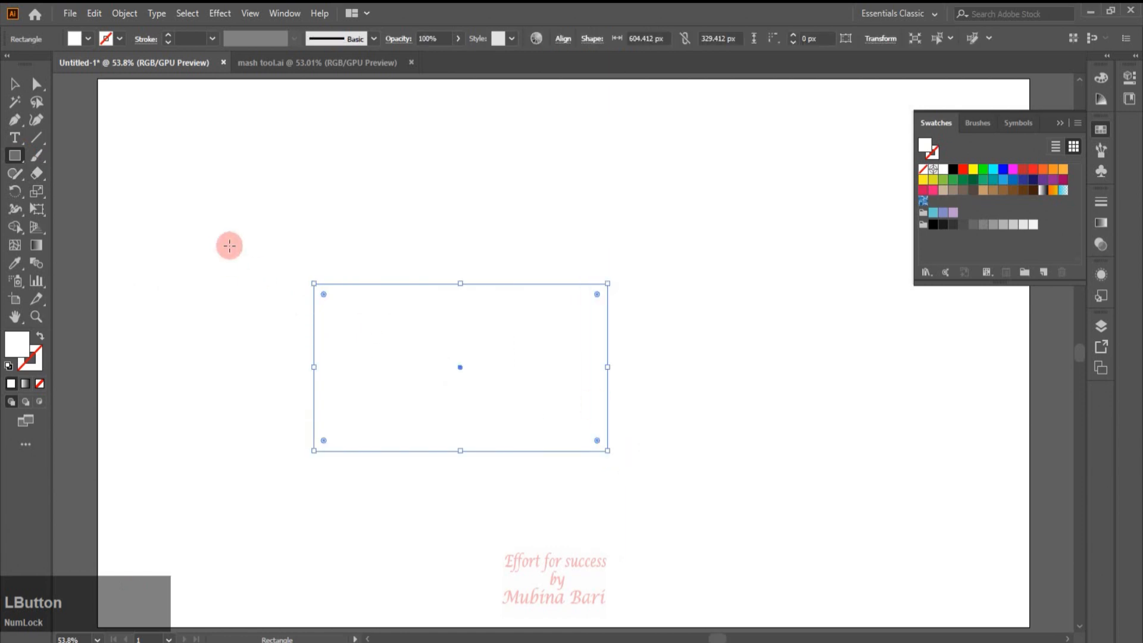
{"action": "left_click", "coordinate": [124, 14]}
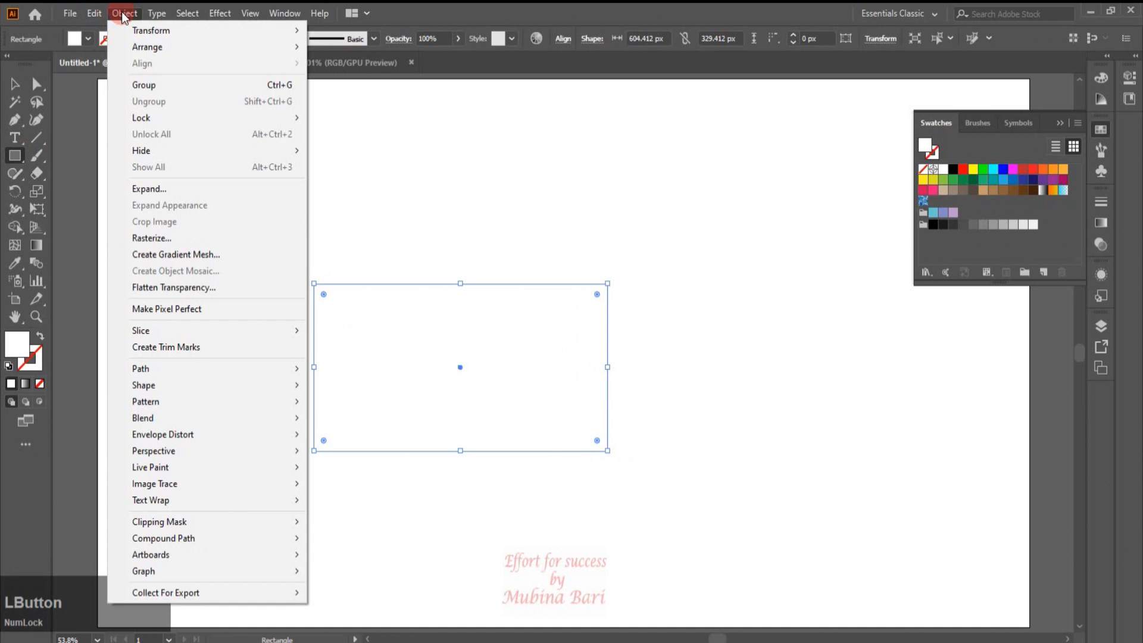
{"action": "left_click", "coordinate": [158, 256]}
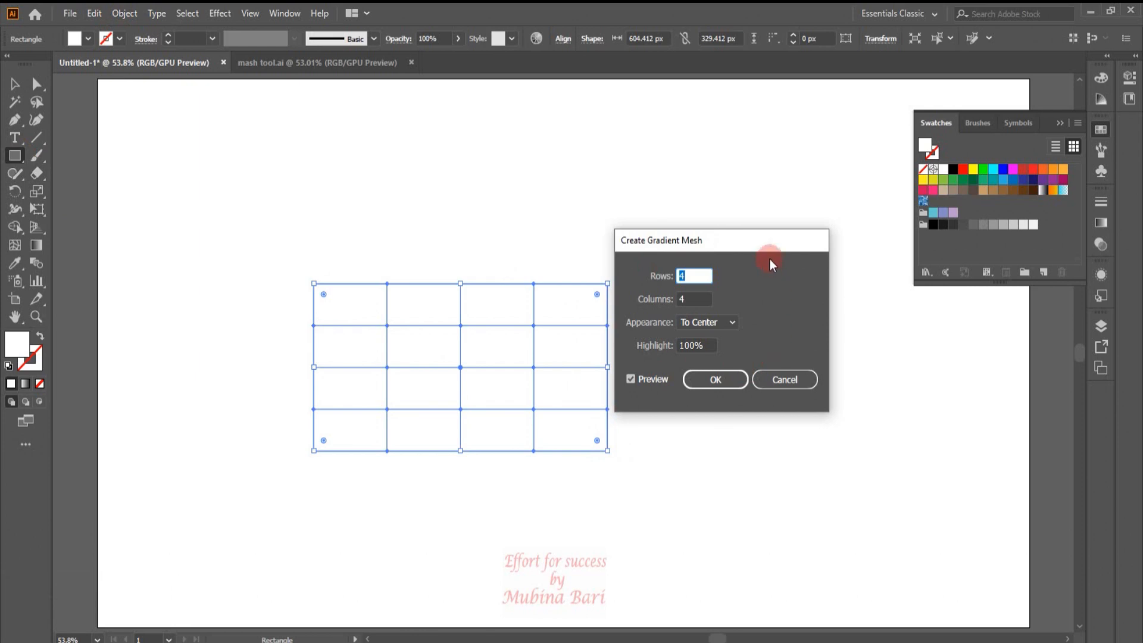
{"action": "left_click_drag", "start_coordinate": [770, 244], "coordinate": [782, 227]}
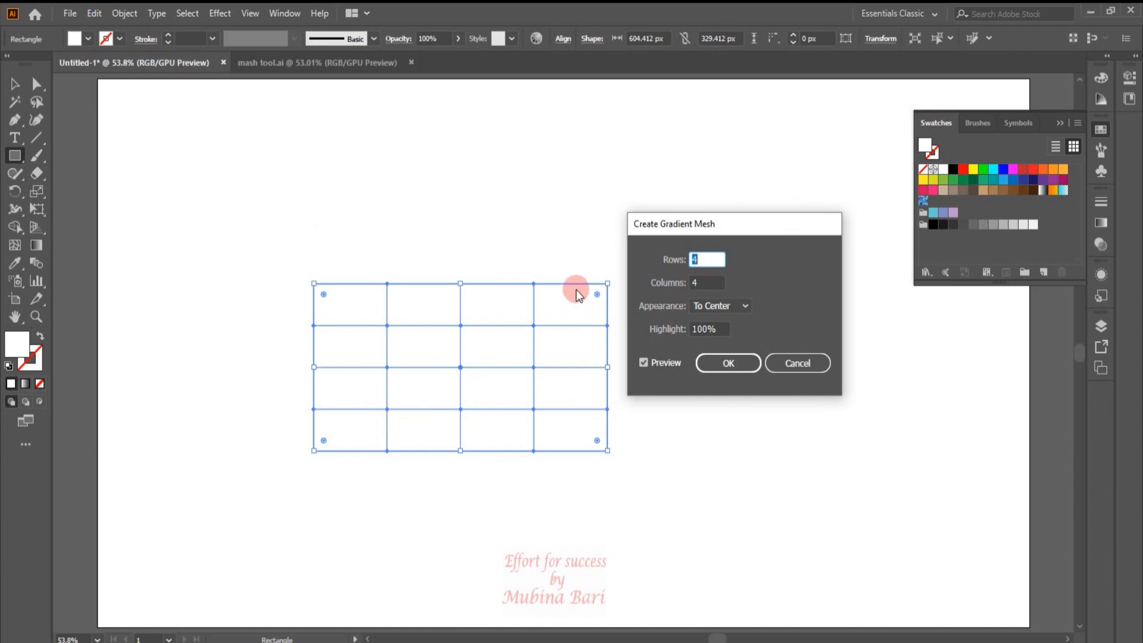
{"action": "left_click", "coordinate": [698, 258]}
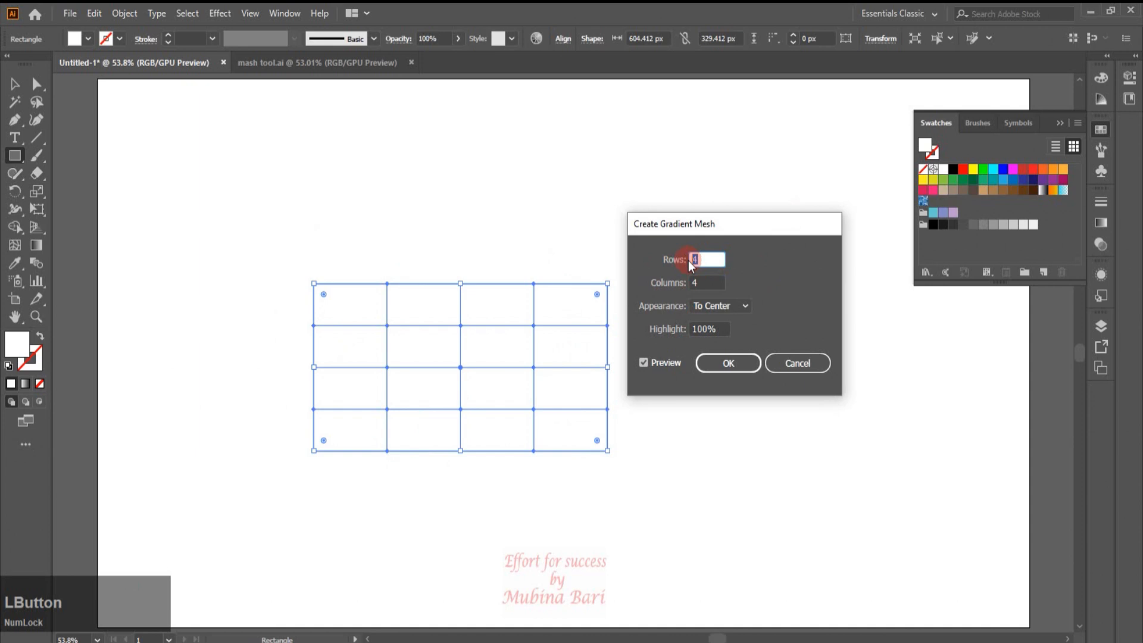
{"action": "type", "text": "3"}
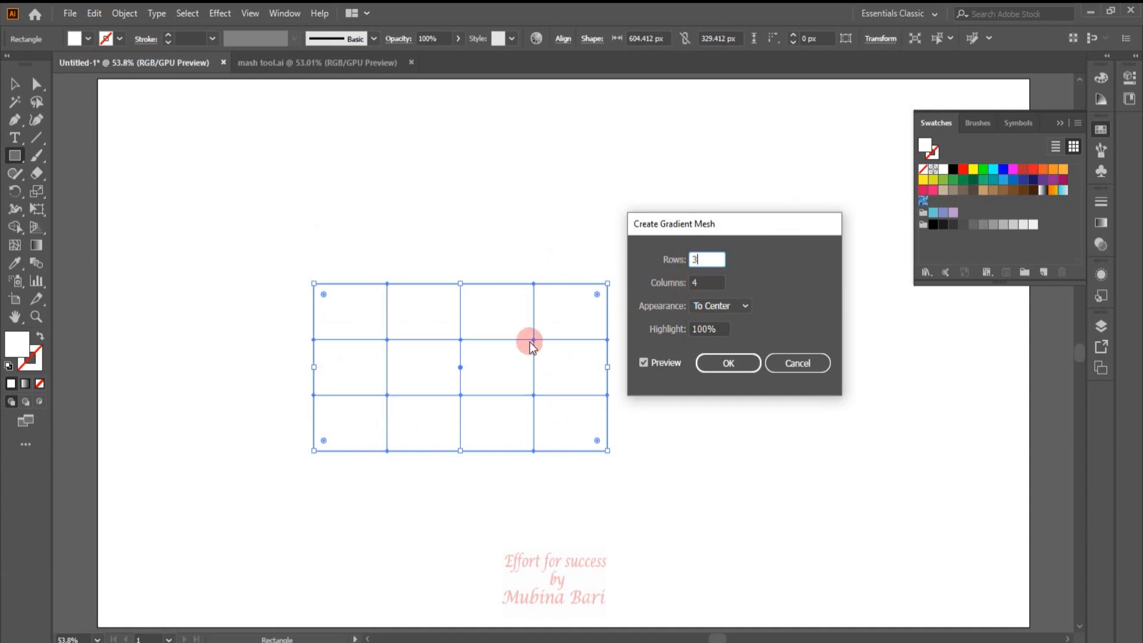
{"action": "double_click", "coordinate": [701, 284]}
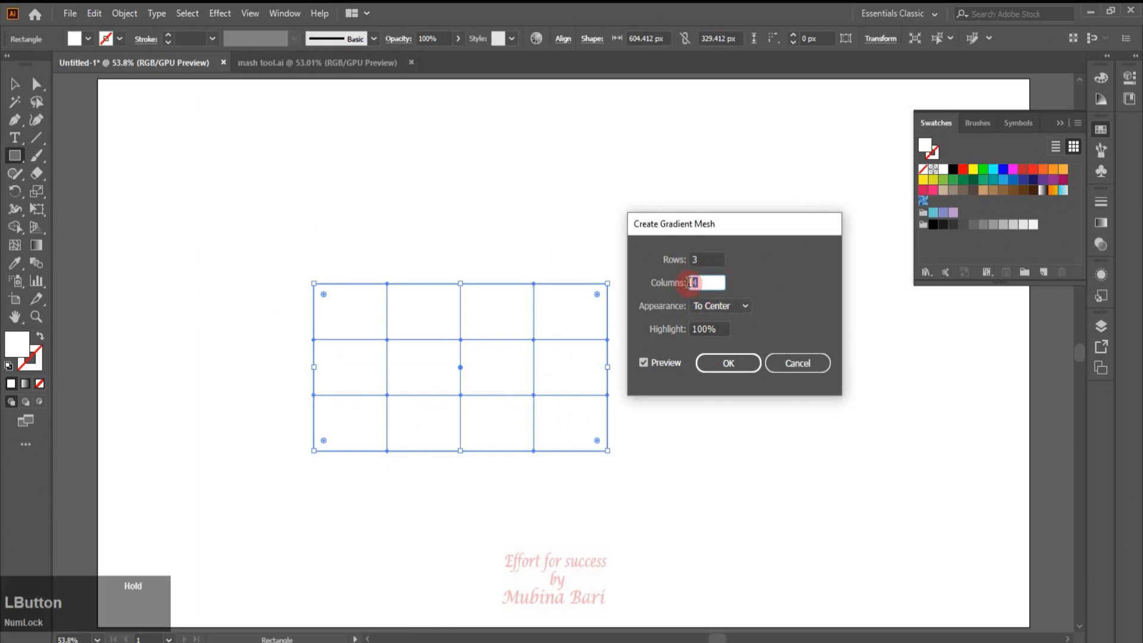
{"action": "type", "text": "3"}
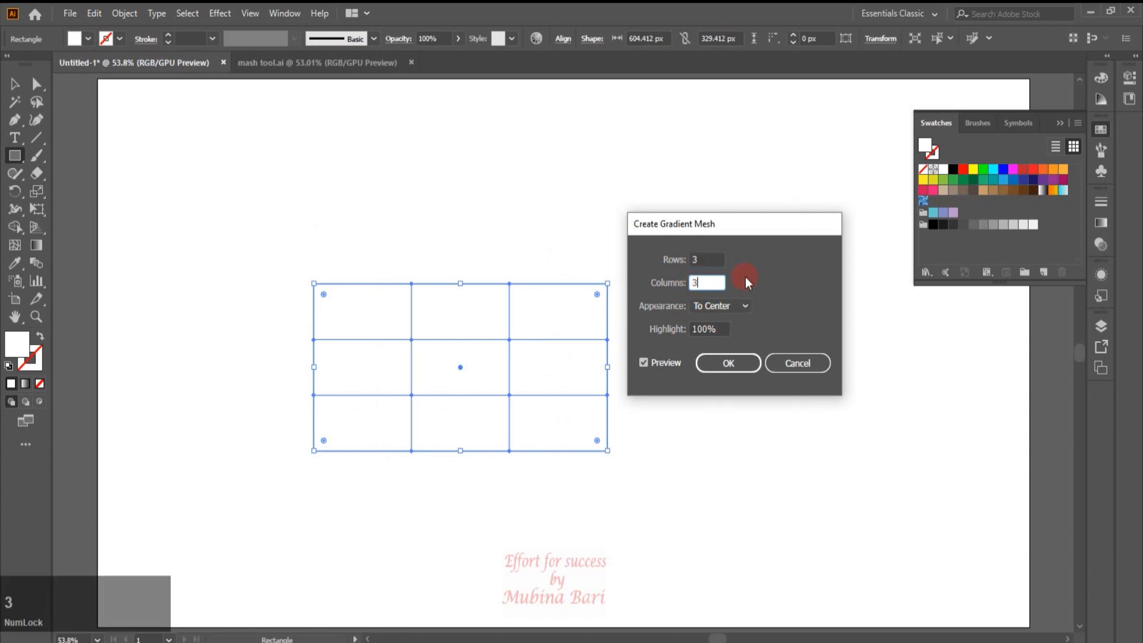
Set the rectangle's gradient mesh to 5 rows and 5 columns, keeping the To Center appearance, and create it
{"action": "double_click", "coordinate": [694, 260]}
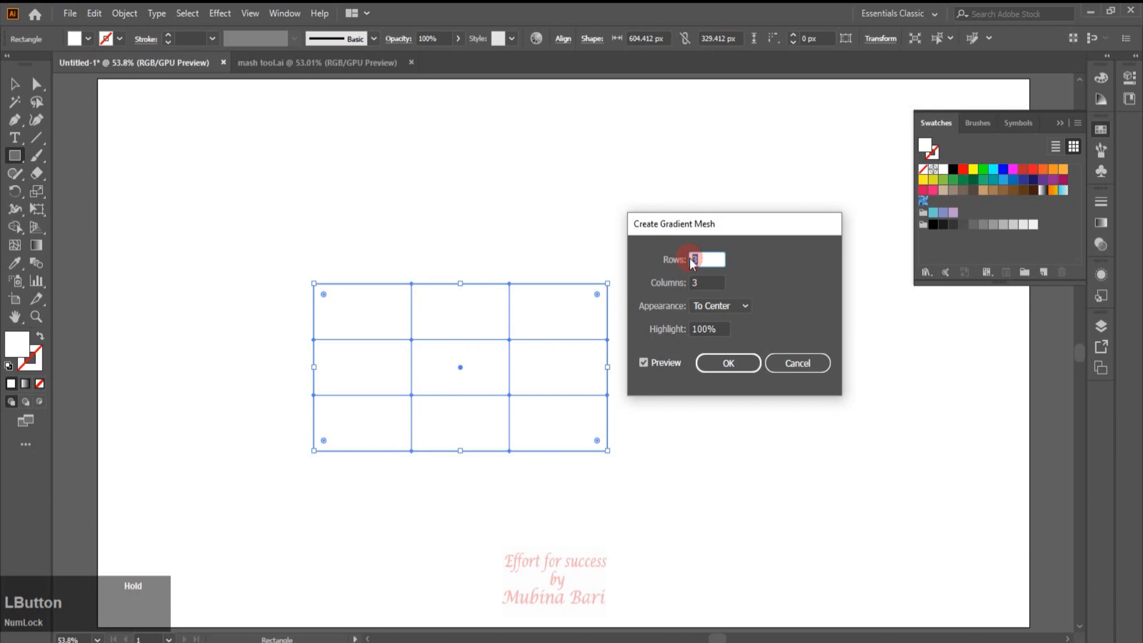
{"action": "type", "text": "5"}
{"action": "double_click", "coordinate": [686, 285]}
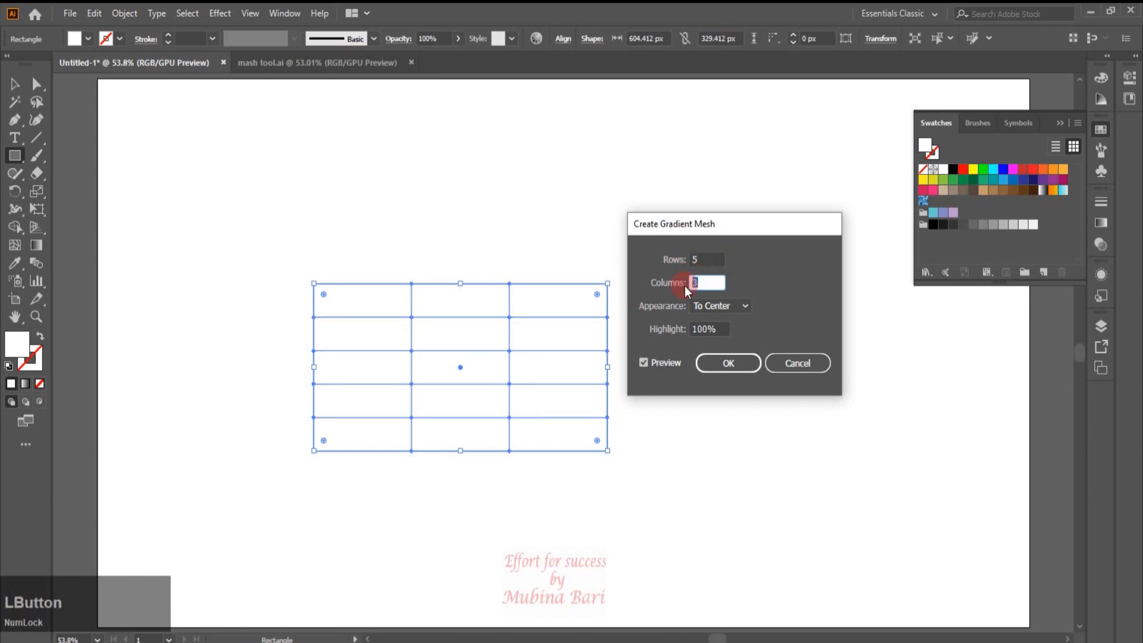
{"action": "type", "text": "5"}
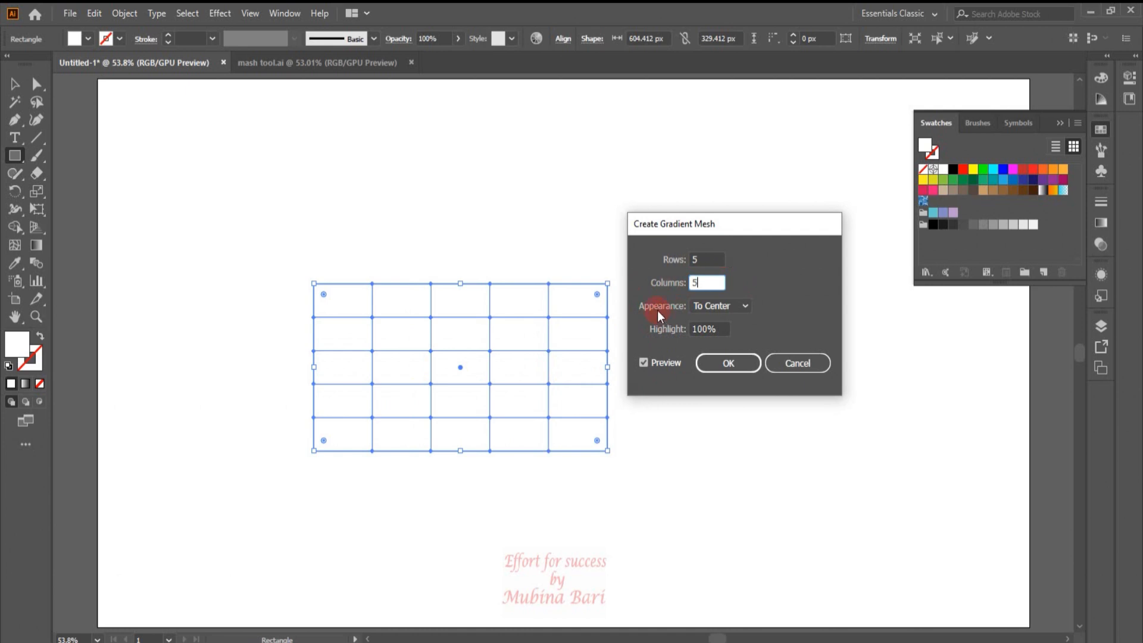
{"action": "left_click", "coordinate": [744, 302]}
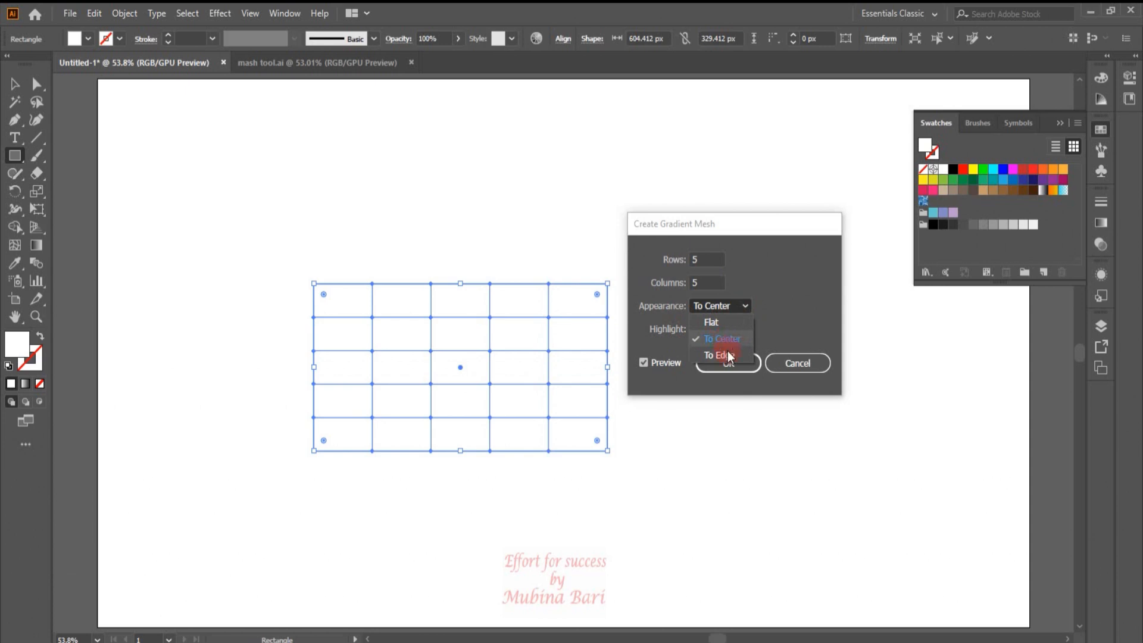
{"action": "left_click", "coordinate": [828, 317]}
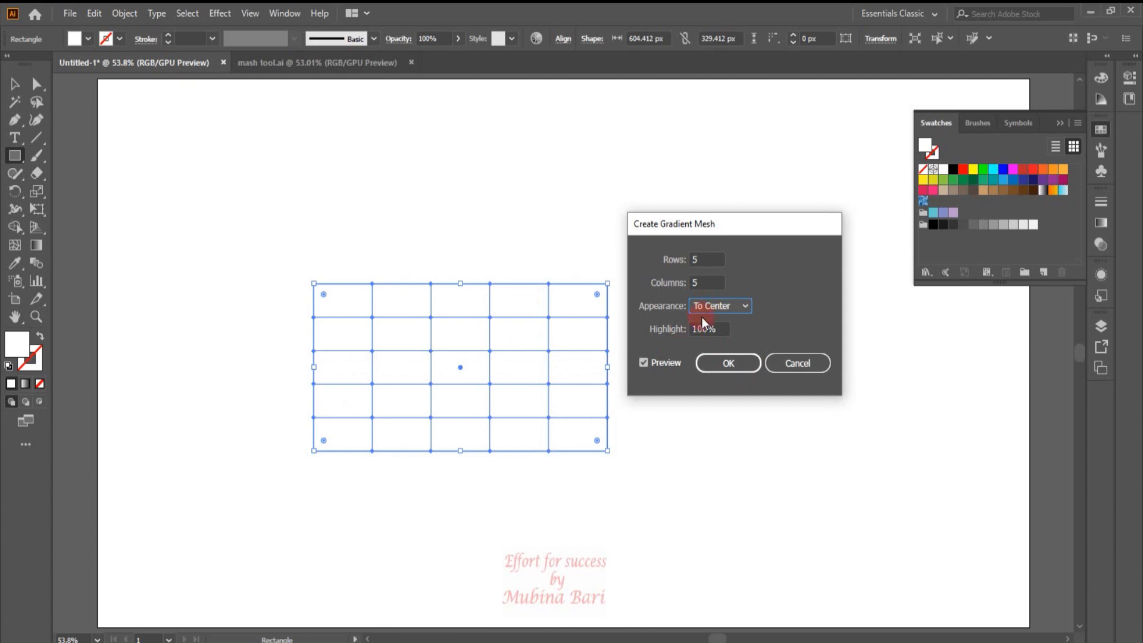
{"action": "left_click", "coordinate": [723, 369]}
{"action": "left_click", "coordinate": [731, 363]}
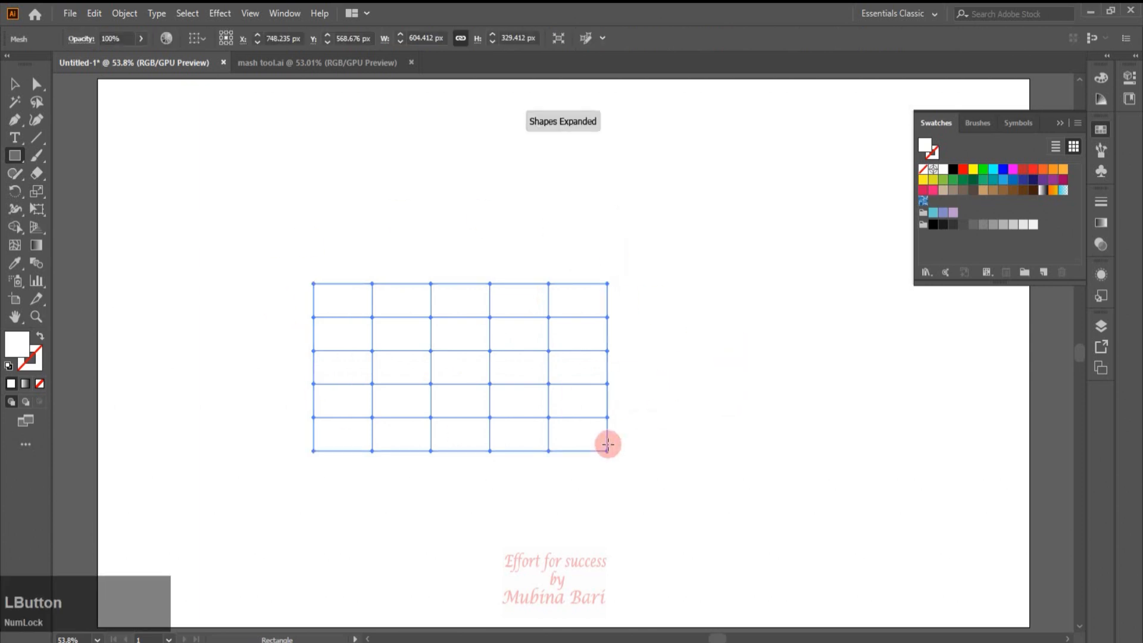
{"action": "left_click", "coordinate": [679, 321]}
{"action": "left_click", "coordinate": [602, 358]}
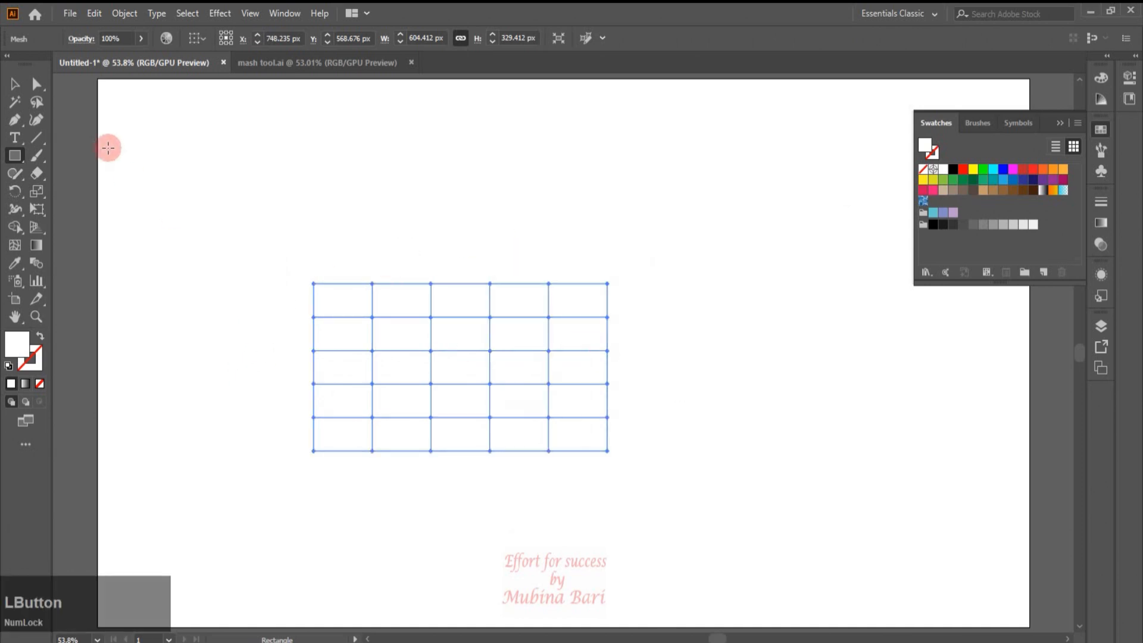
Bend the grid line at the upper-left interior mesh point and pull left-edge points inward, one to X about 780, Y 540 px
{"action": "left_click", "coordinate": [36, 84]}
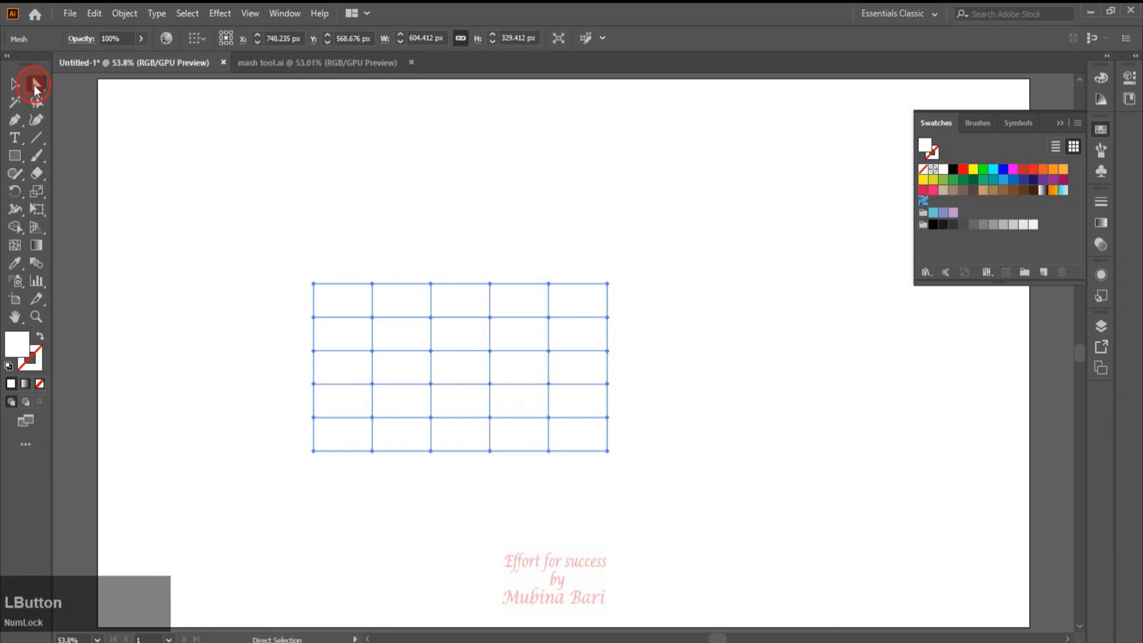
{"action": "left_click", "coordinate": [371, 317]}
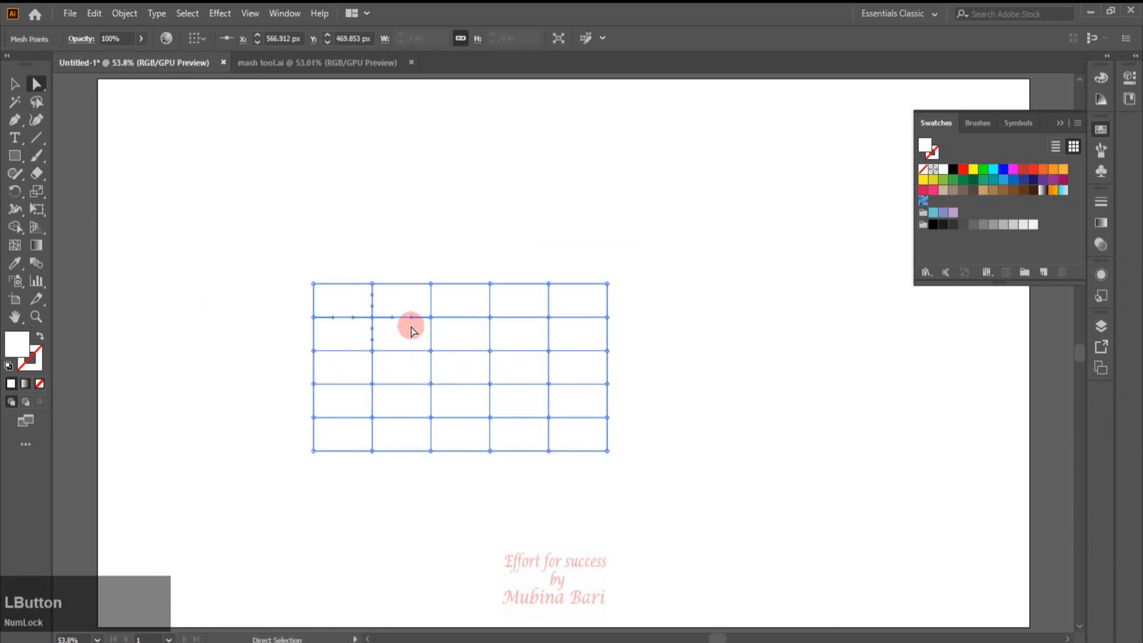
{"action": "left_click_drag", "start_coordinate": [391, 316], "coordinate": [388, 333]}
{"action": "left_click_drag", "start_coordinate": [313, 351], "coordinate": [475, 354]}
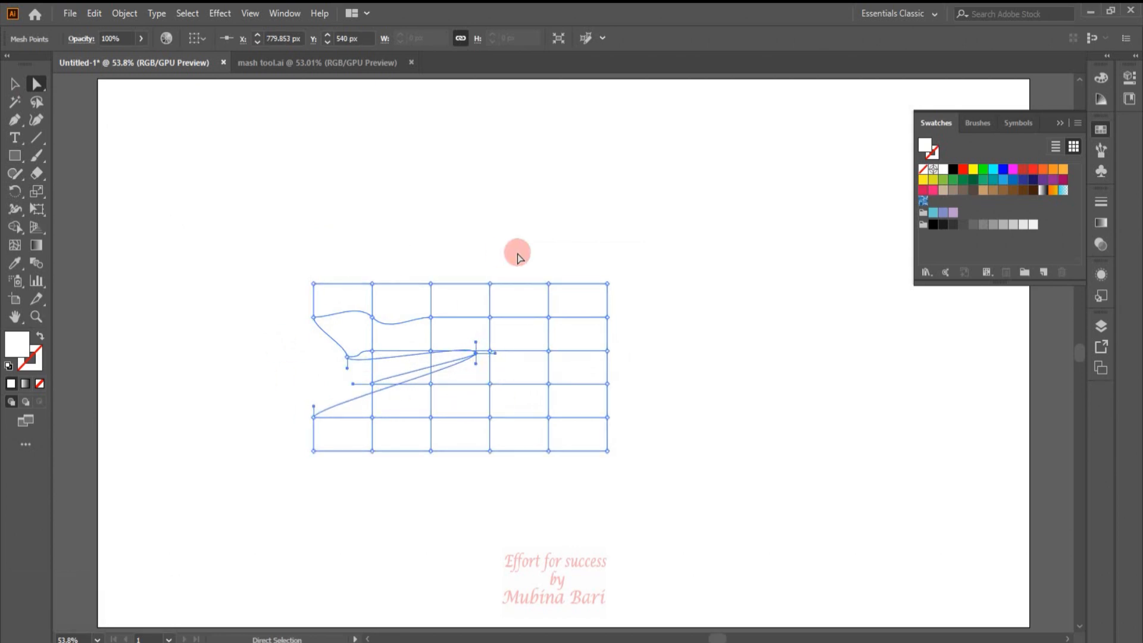
Delete the rectangular mesh and draw an ellipse about 312 × 301 px on the left half of the artboard
{"action": "key", "text": "Delete"}
{"action": "left_click_drag", "start_coordinate": [21, 160], "coordinate": [70, 193]}
{"action": "left_click_drag", "start_coordinate": [255, 258], "coordinate": [410, 410]}
Select the ellipse and fill it with dark green
{"action": "key", "text": "v"}
{"action": "left_click", "coordinate": [312, 268]}
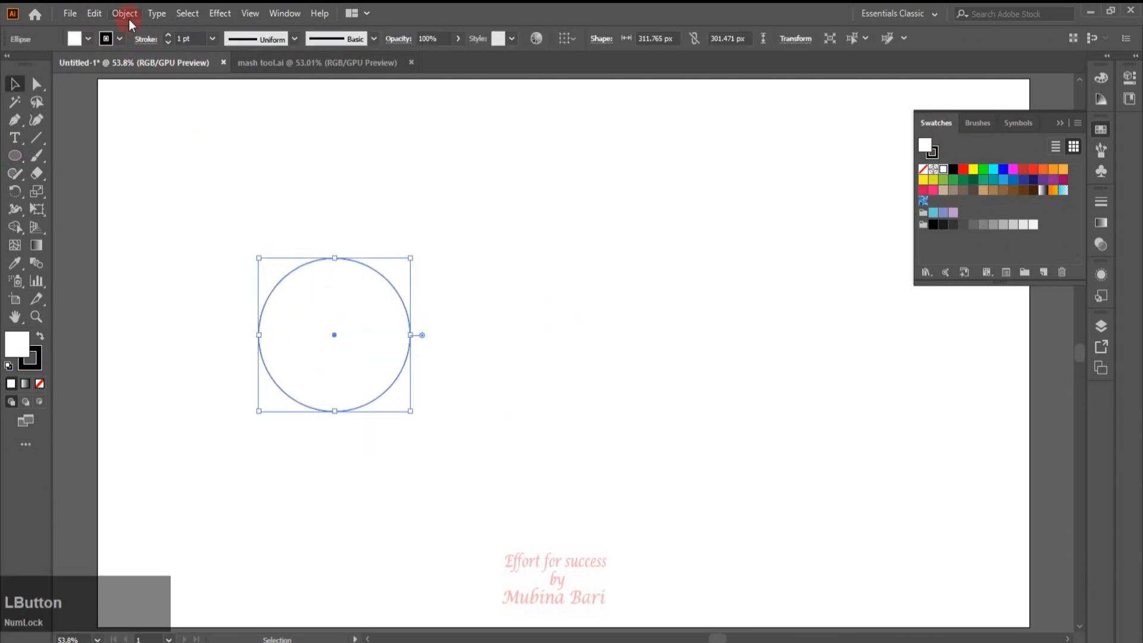
{"action": "left_click", "coordinate": [88, 39]}
{"action": "left_click", "coordinate": [69, 76]}
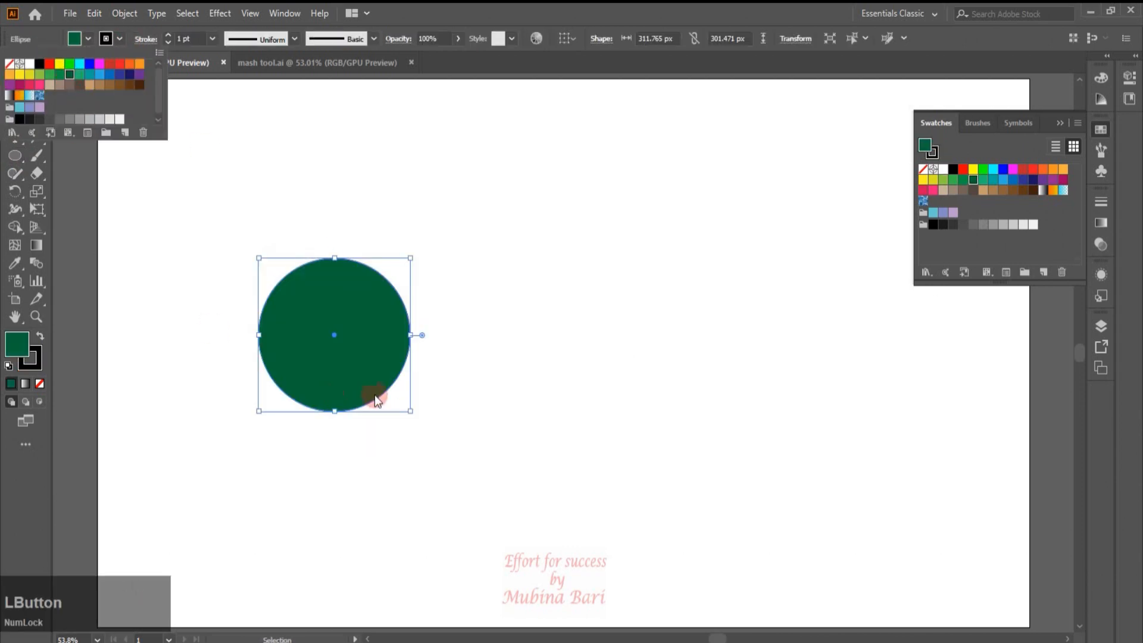
Start a 5 × 5 gradient mesh on the green ellipse, preview the To Edge appearance, and set it back to To Center
{"action": "left_click", "coordinate": [127, 16]}
{"action": "left_click", "coordinate": [127, 15]}
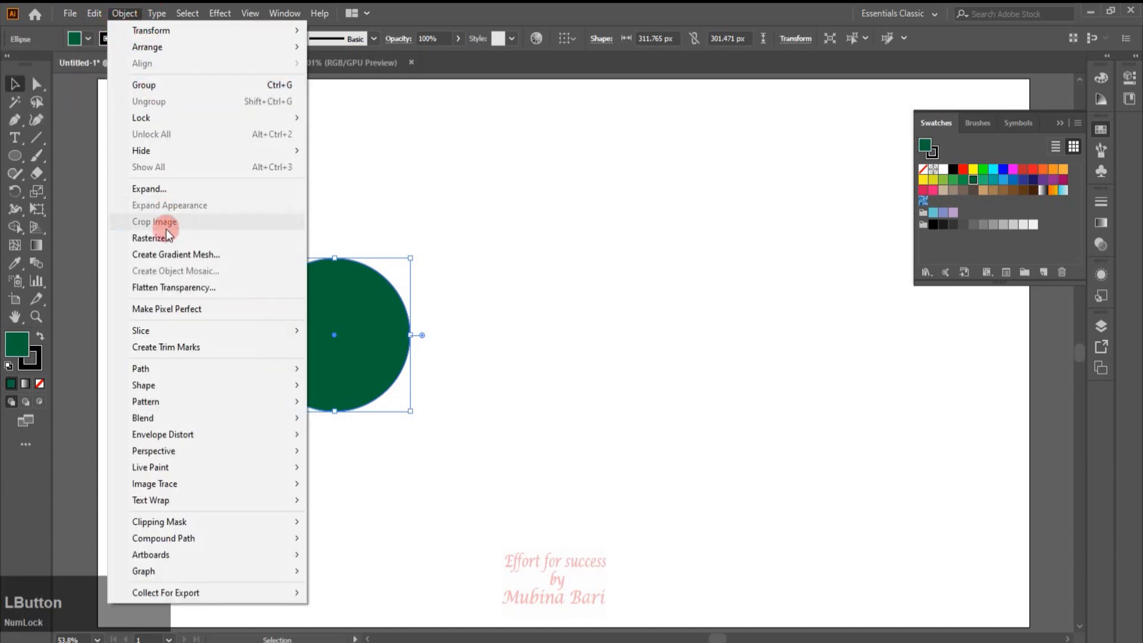
{"action": "left_click", "coordinate": [168, 254]}
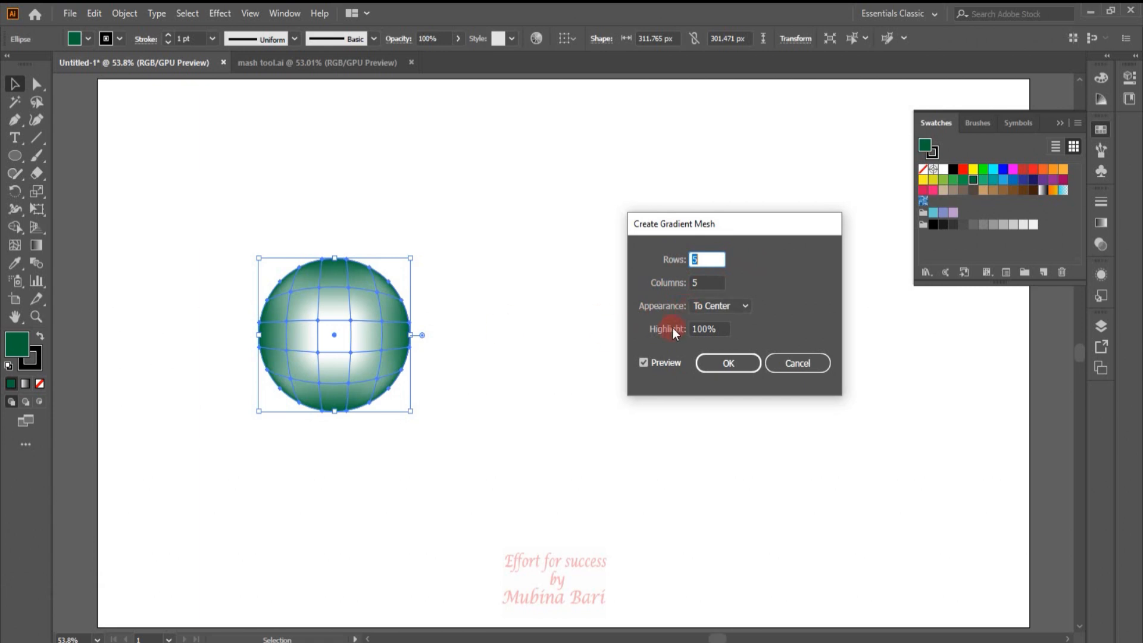
{"action": "left_click", "coordinate": [747, 306]}
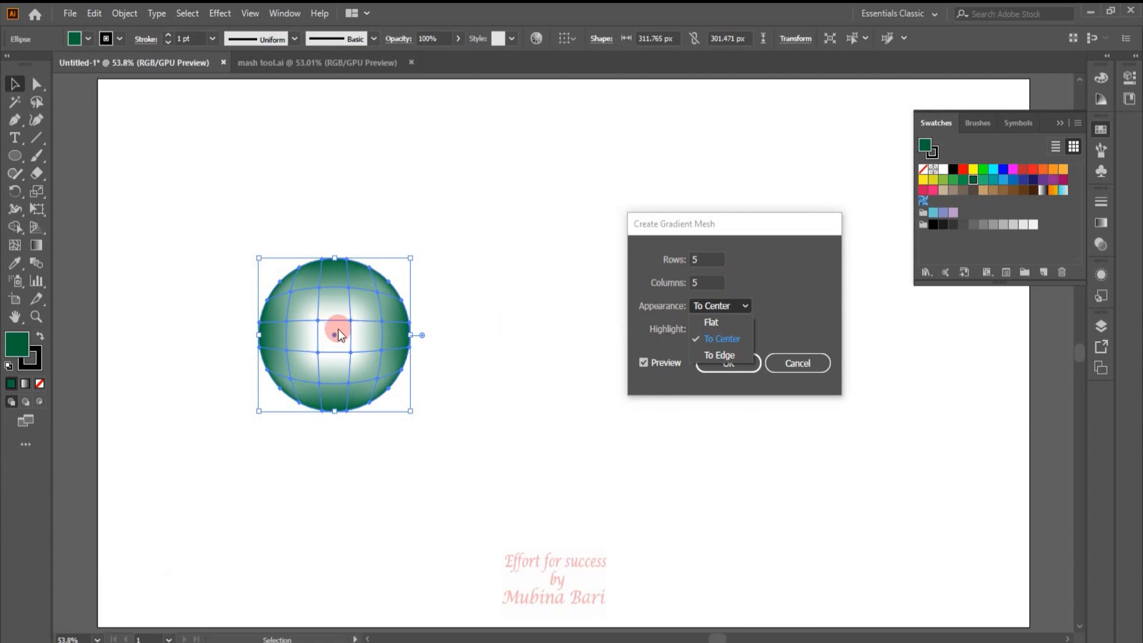
{"action": "left_click", "coordinate": [719, 356]}
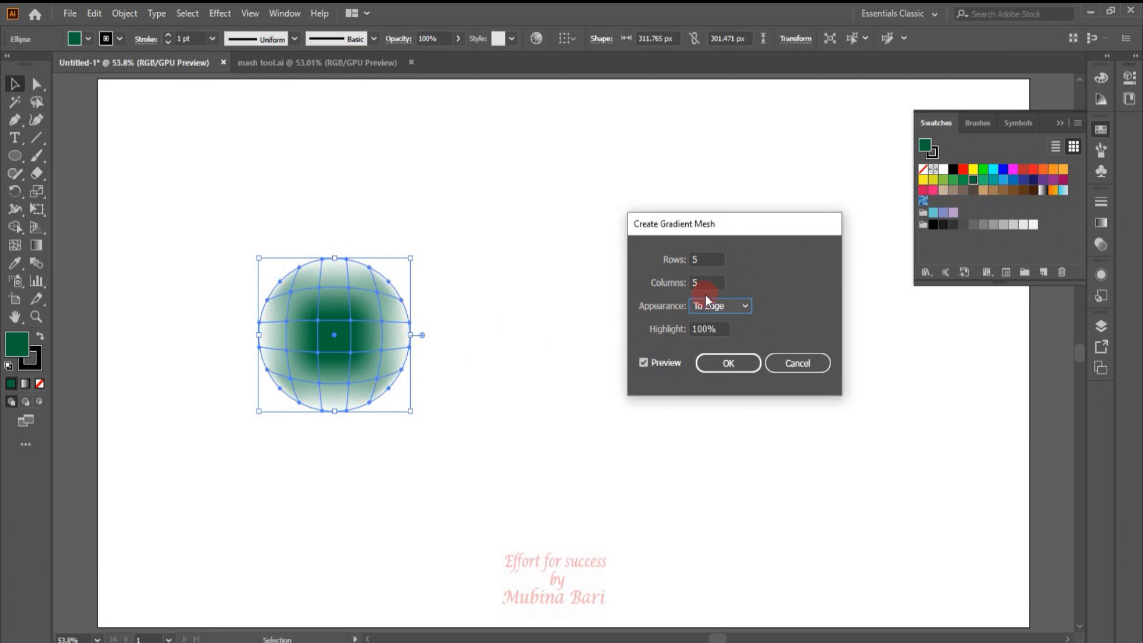
{"action": "left_click", "coordinate": [730, 306]}
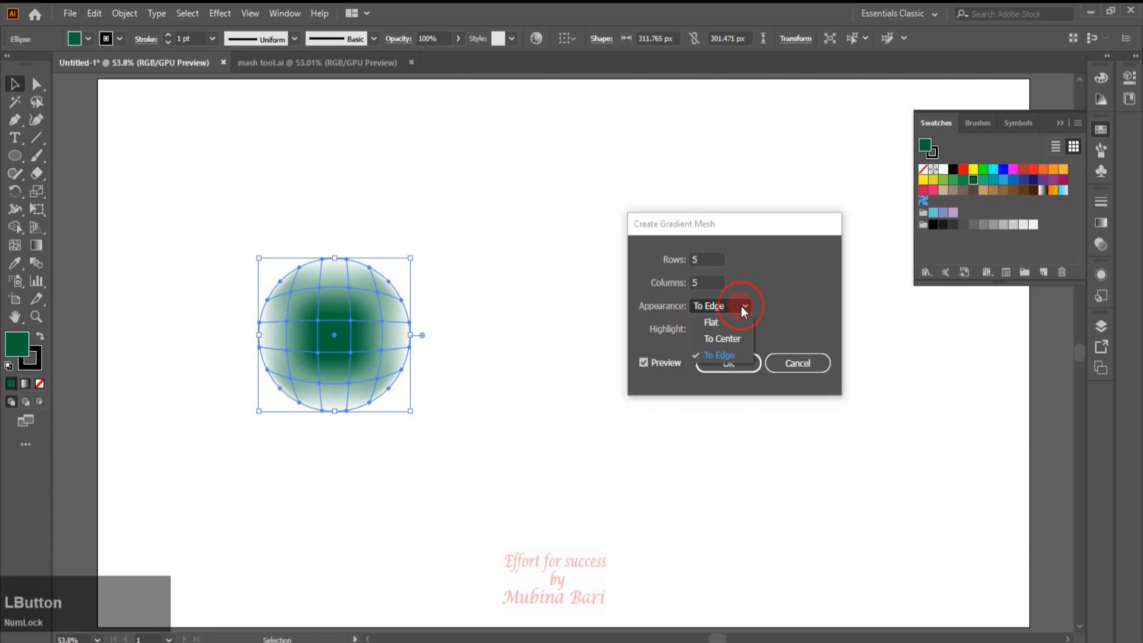
{"action": "left_click", "coordinate": [715, 338]}
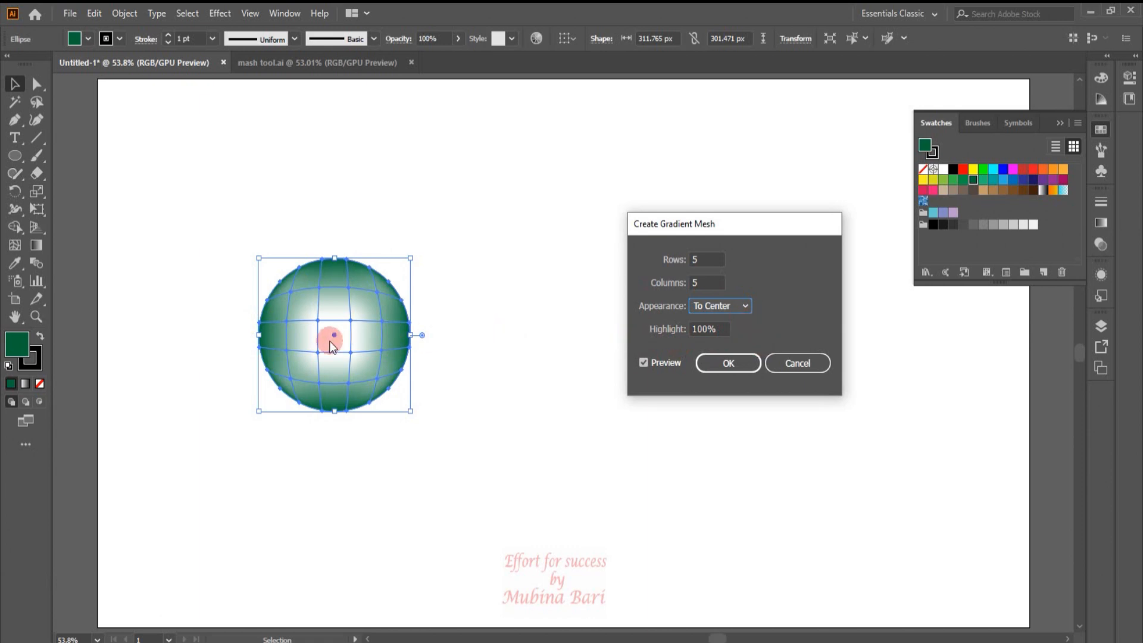
Set the mesh highlight to 80%, create the gradient mesh on the ellipse, and deselect it
{"action": "left_click_drag", "start_coordinate": [707, 330], "coordinate": [687, 329]}
{"action": "type", "text": "80"}
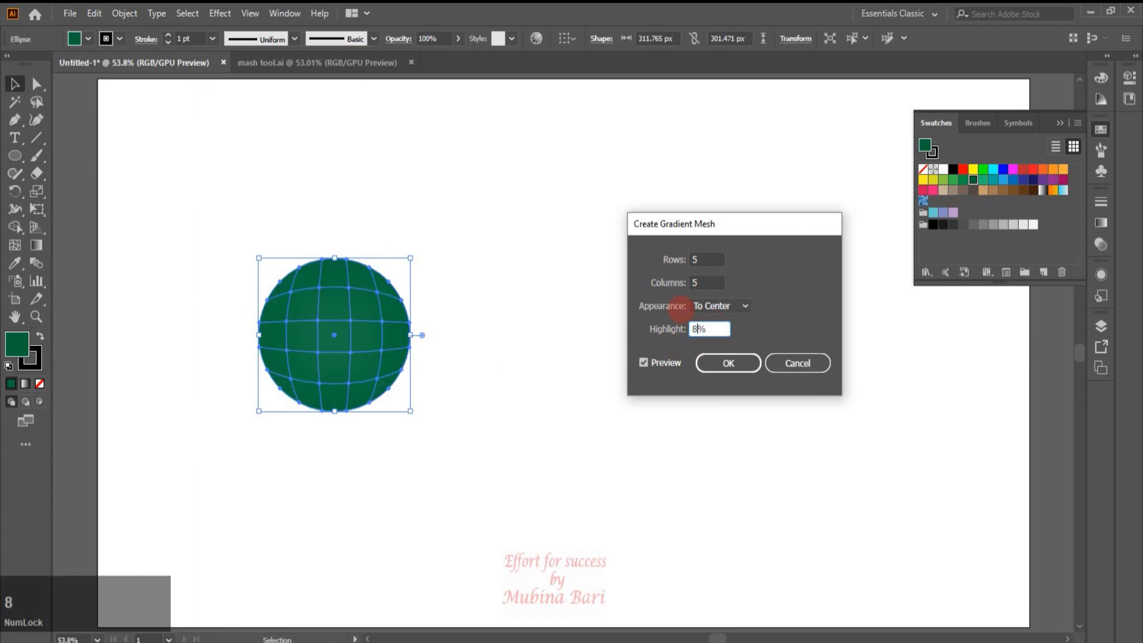
{"action": "left_click", "coordinate": [646, 362]}
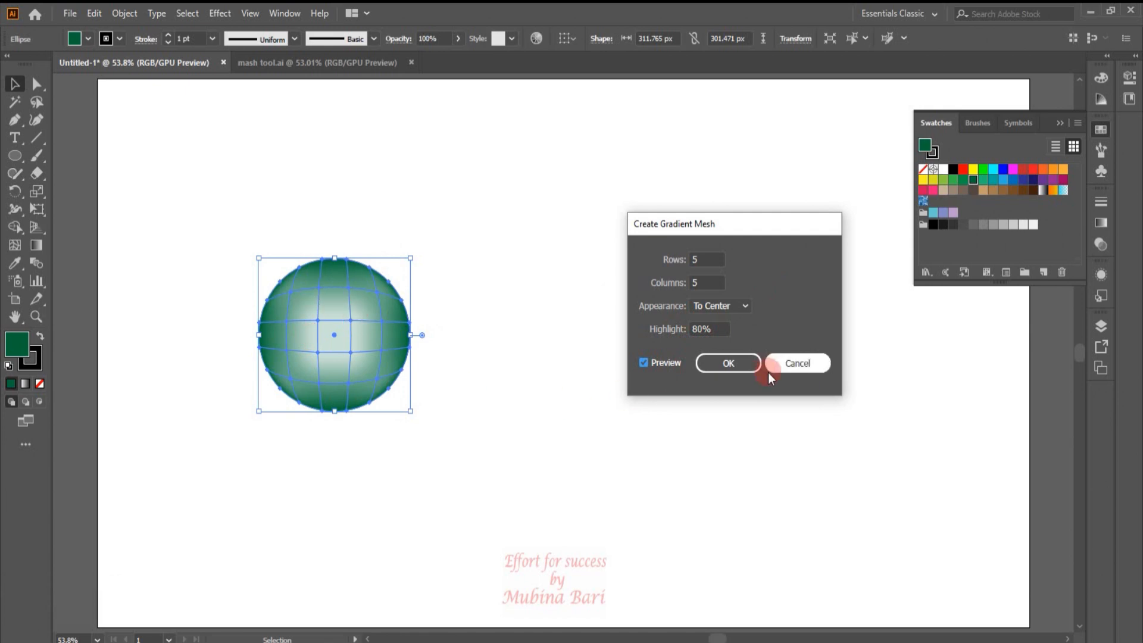
{"action": "left_click", "coordinate": [741, 362]}
{"action": "left_click", "coordinate": [593, 347]}
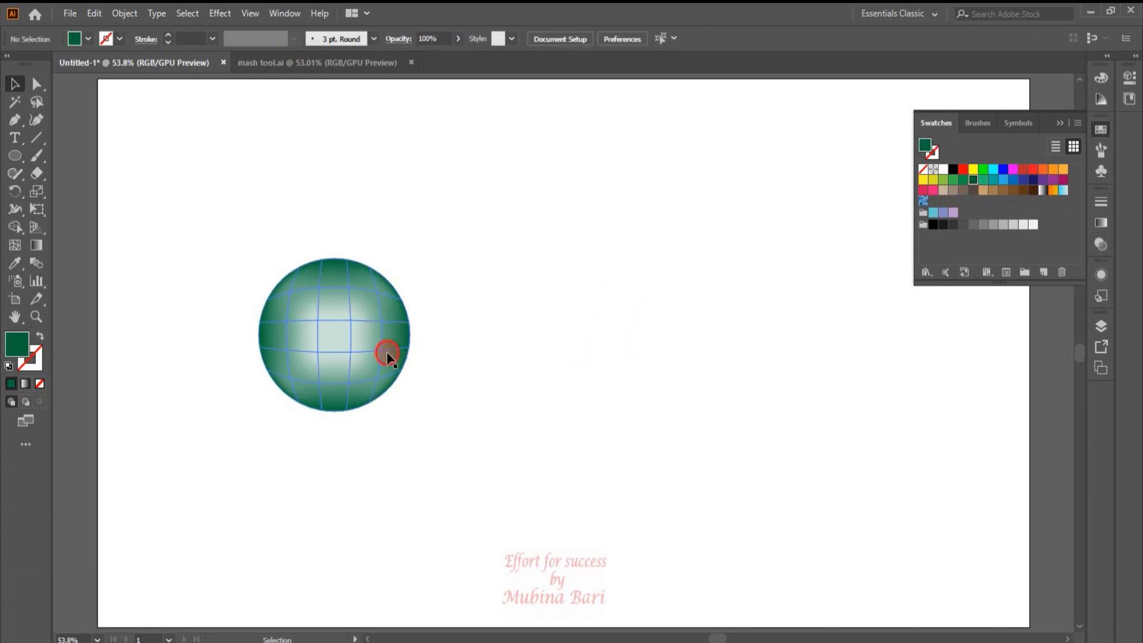
Select mesh points along the circle's lower-right edge and recolour them with dark green #033D20
{"action": "left_click", "coordinate": [387, 352]}
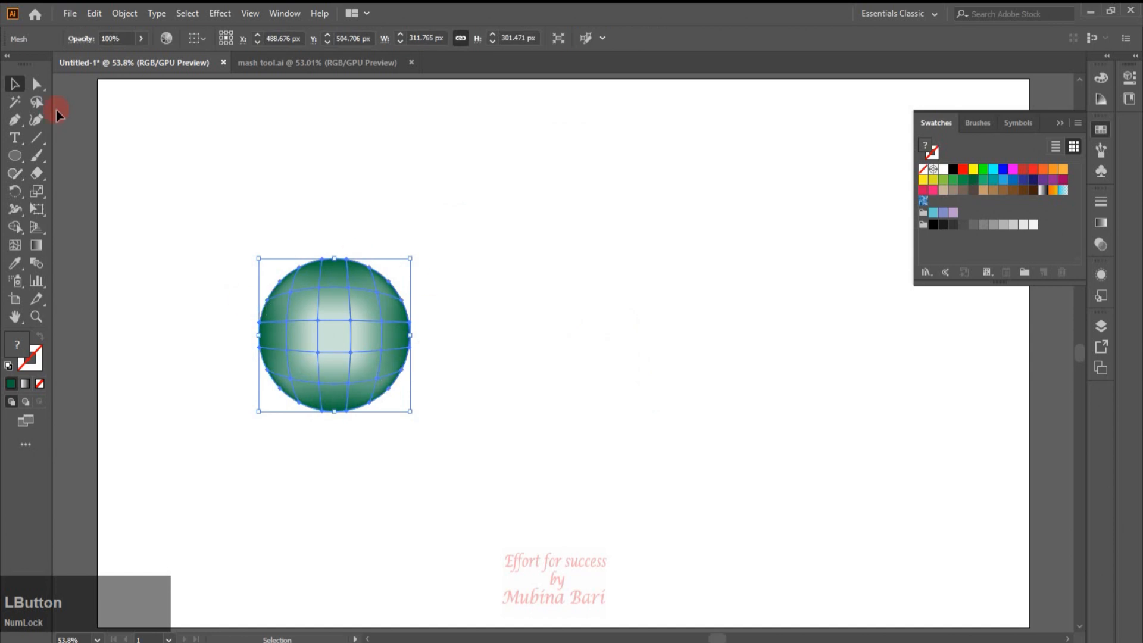
{"action": "left_click", "coordinate": [36, 88]}
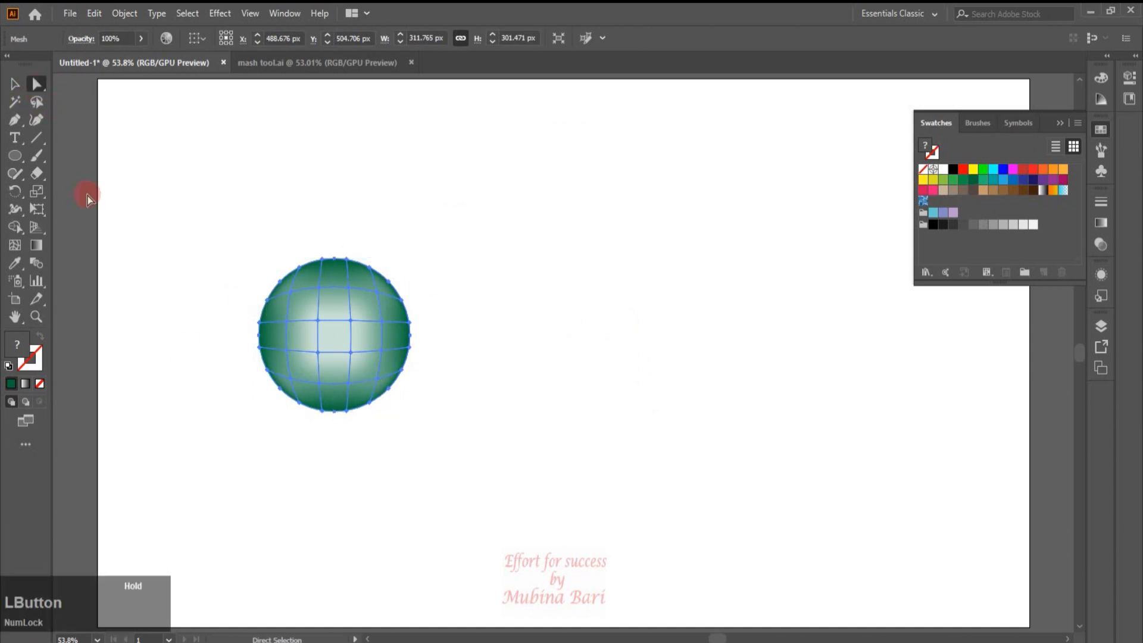
{"action": "left_click", "coordinate": [387, 392]}
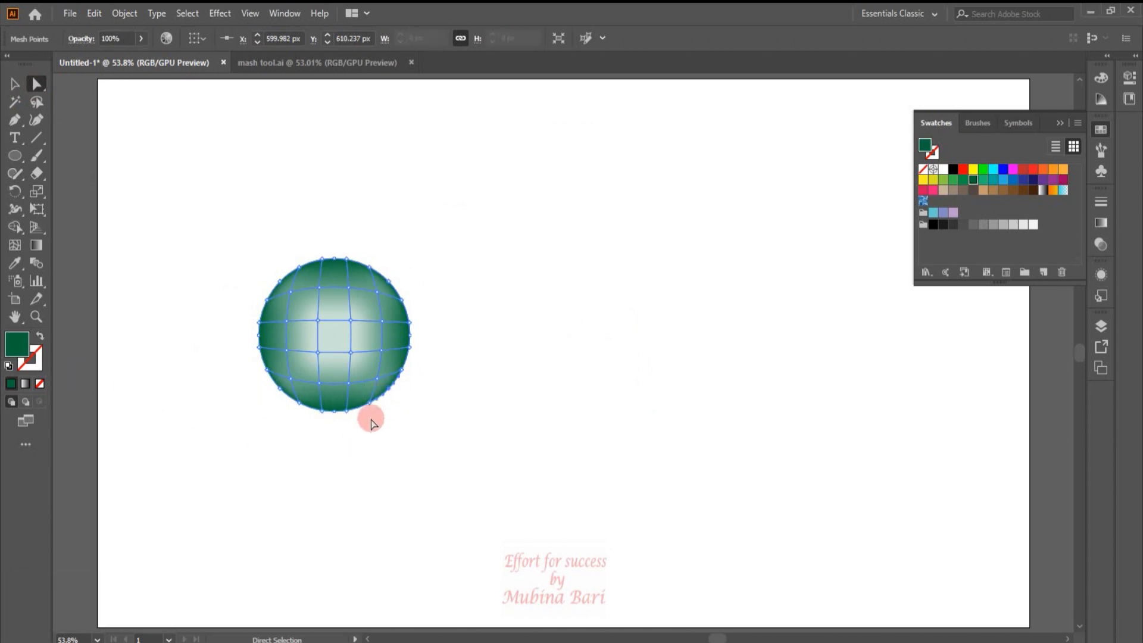
{"action": "left_click", "coordinate": [370, 404], "text": "shift"}
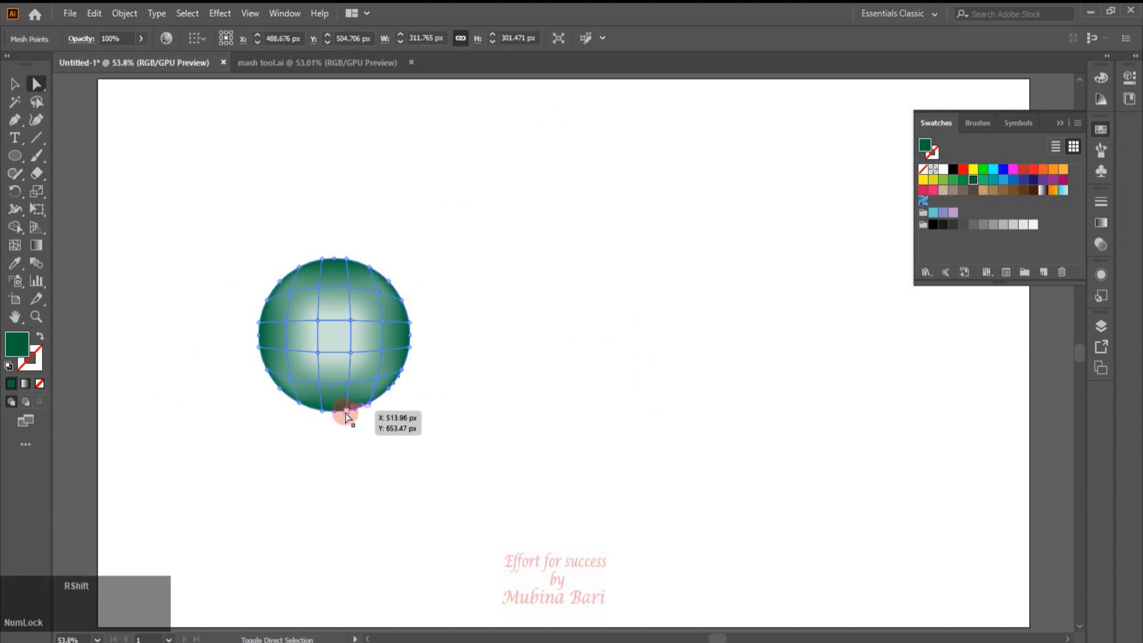
{"action": "double_click", "coordinate": [24, 344]}
{"action": "left_click_drag", "start_coordinate": [656, 310], "coordinate": [656, 302]}
{"action": "left_click", "coordinate": [826, 167]}
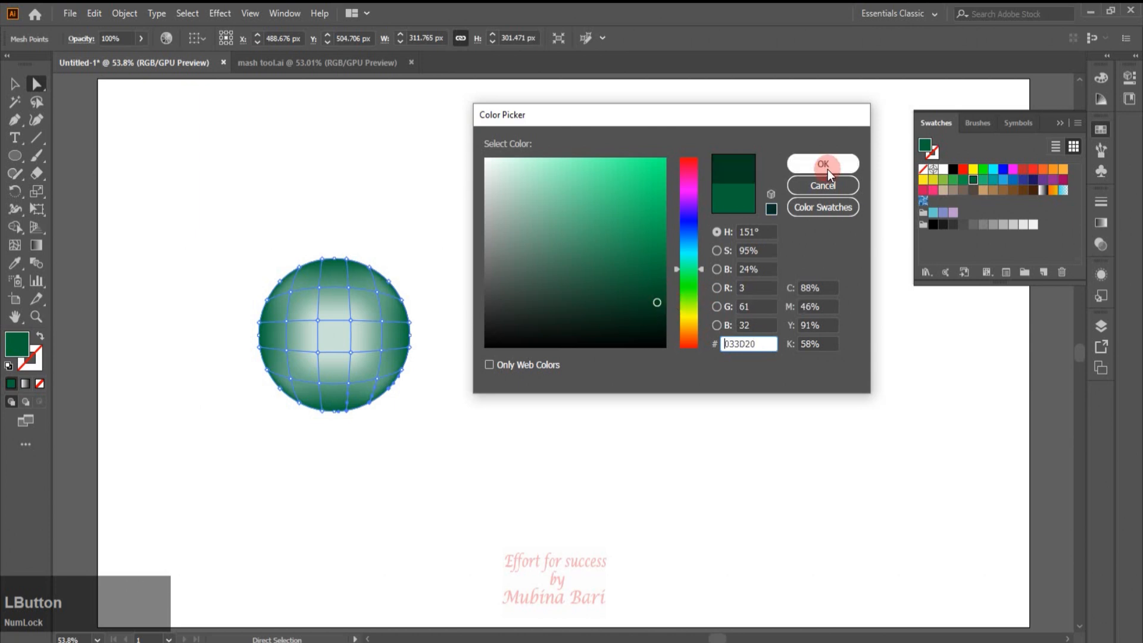
{"action": "left_click", "coordinate": [342, 401]}
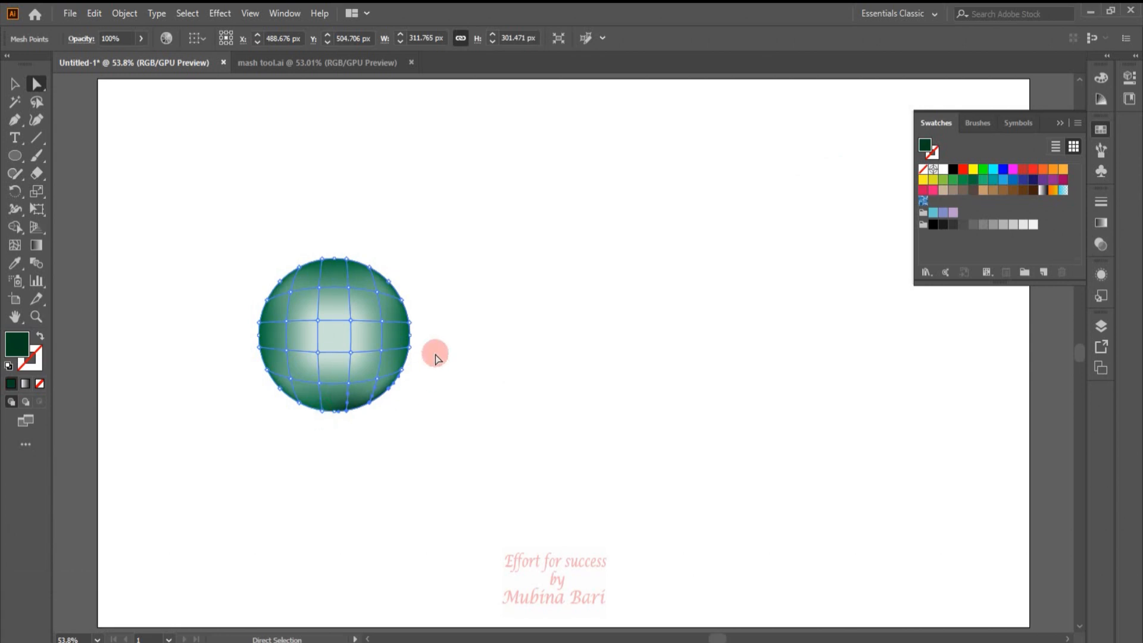
Colour the circle's upper-right inner mesh point medium green and its upper-left inner point light blue, and deselect the mesh
{"action": "left_click", "coordinate": [380, 297]}
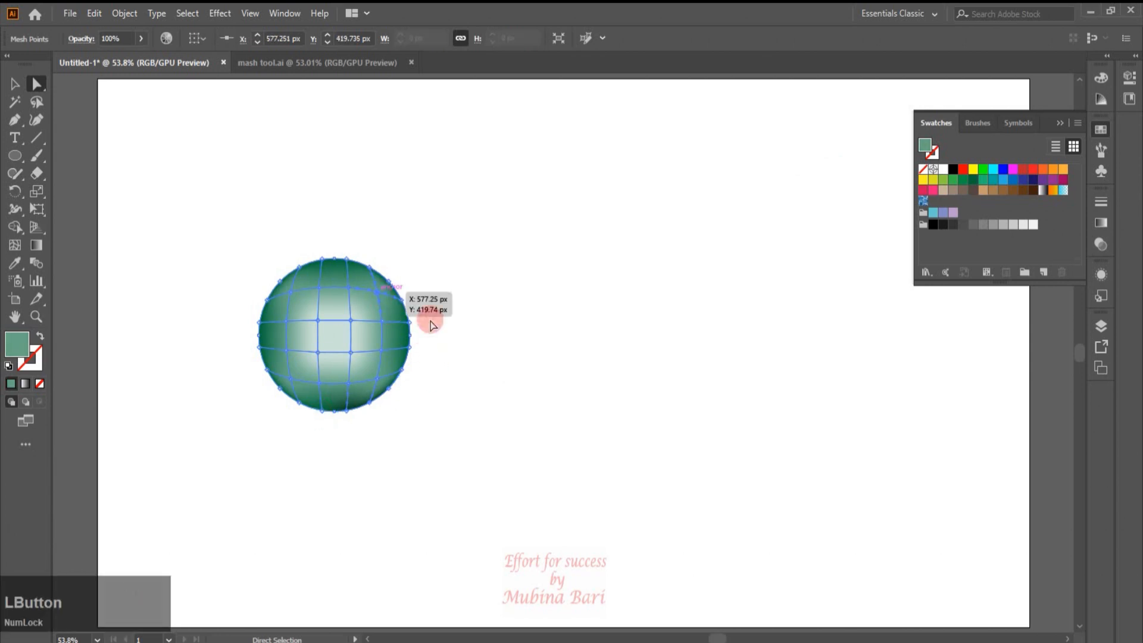
{"action": "left_click", "coordinate": [954, 180]}
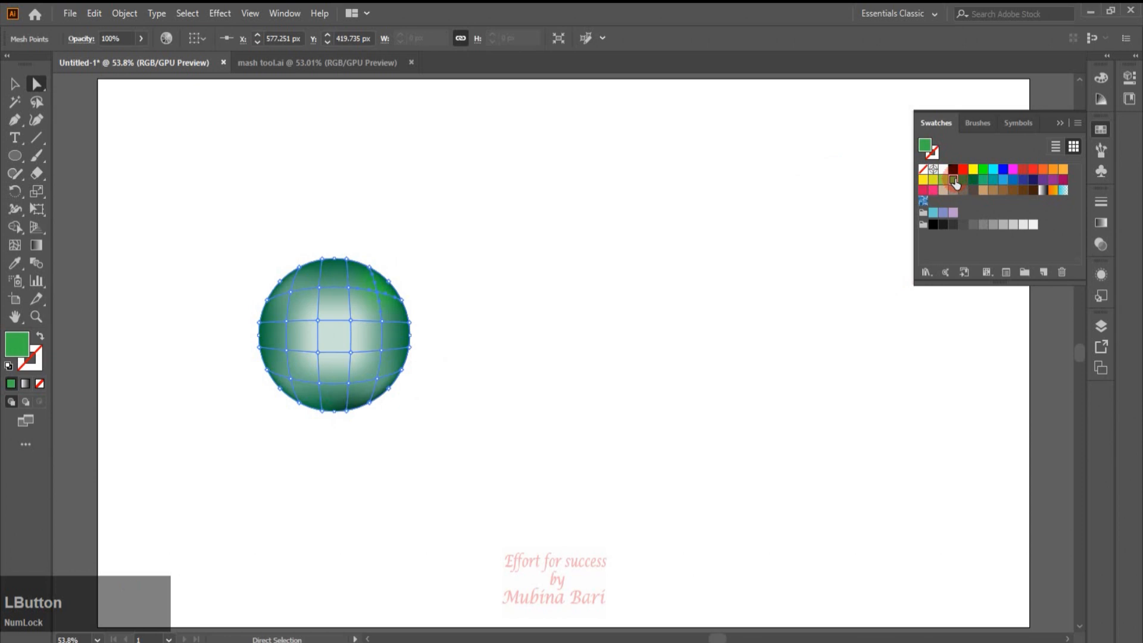
{"action": "left_click", "coordinate": [810, 236]}
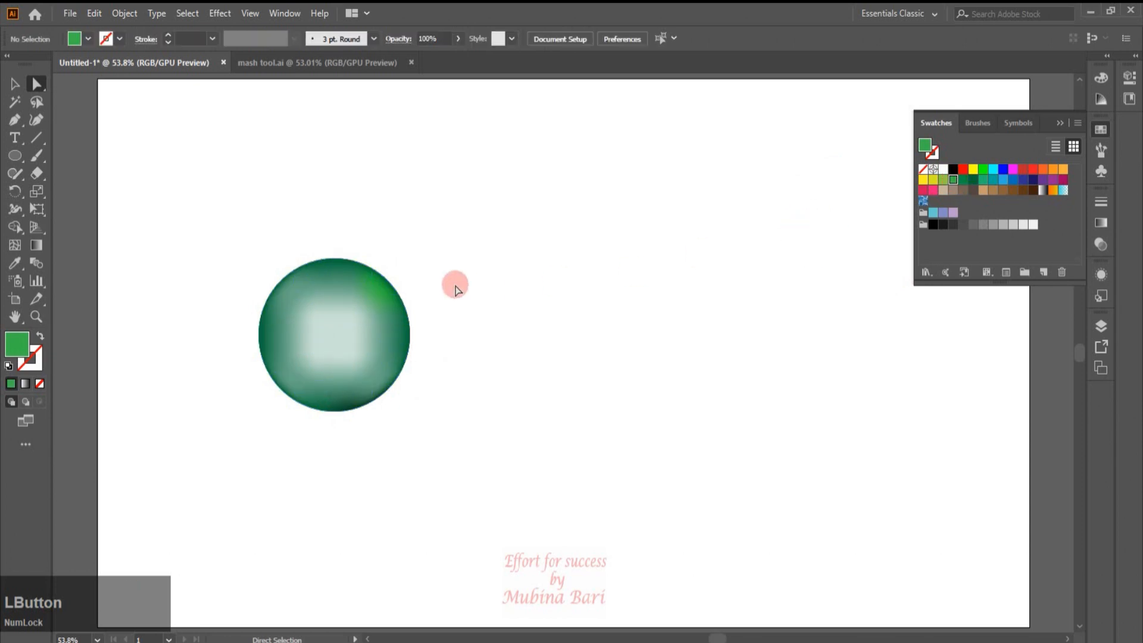
{"action": "left_click", "coordinate": [290, 295]}
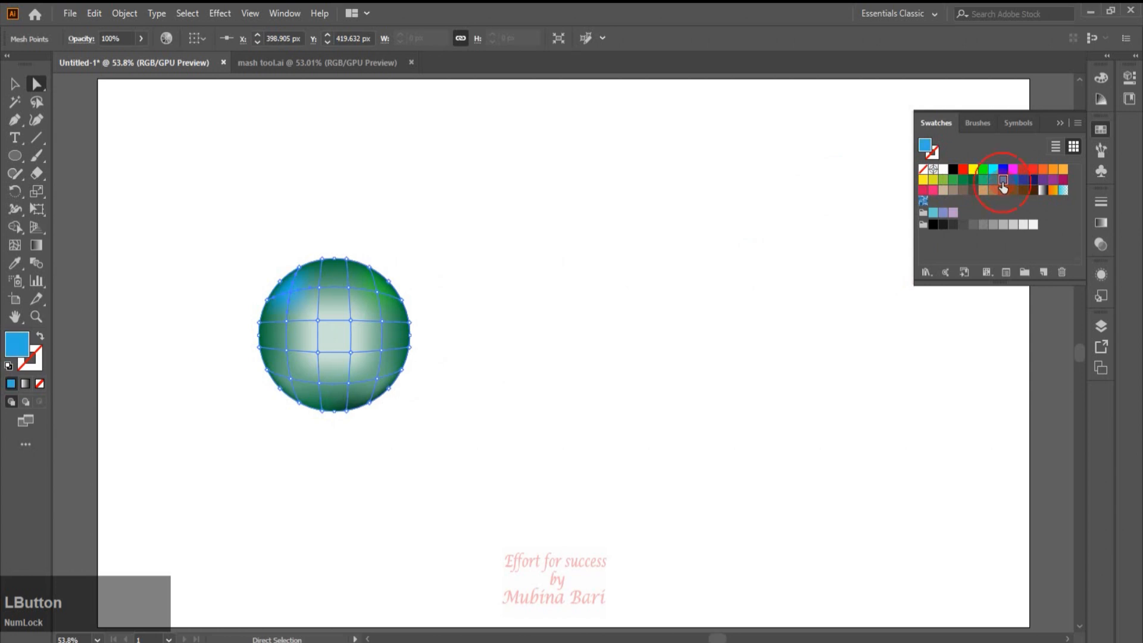
{"action": "left_click", "coordinate": [728, 279]}
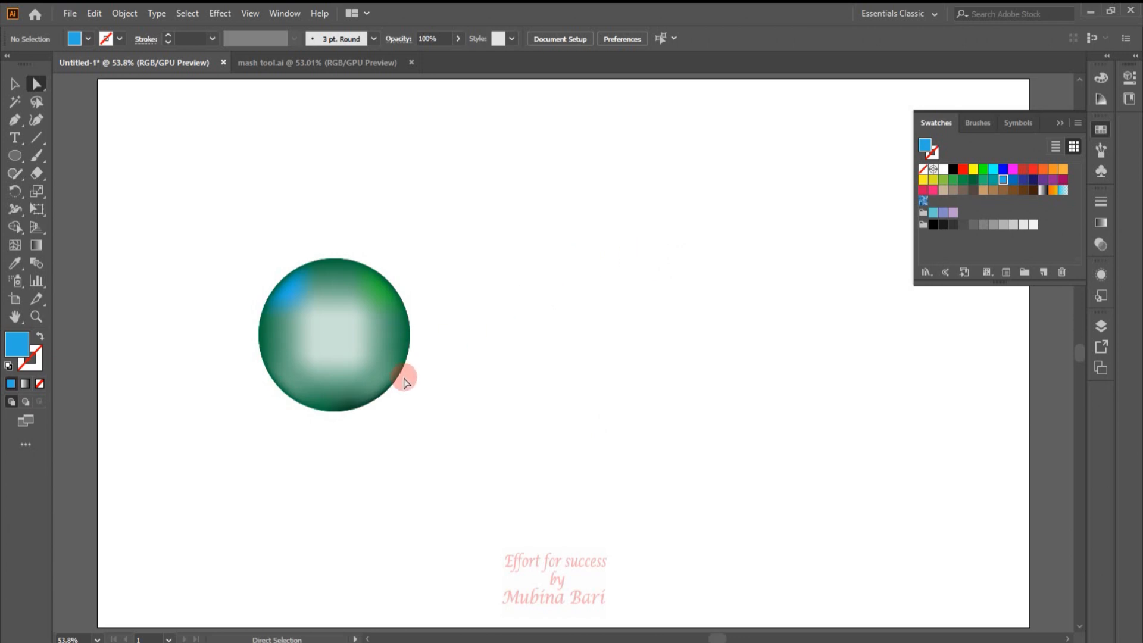
Delete the whole circular gradient mesh from the artboard
{"action": "left_click", "coordinate": [309, 362]}
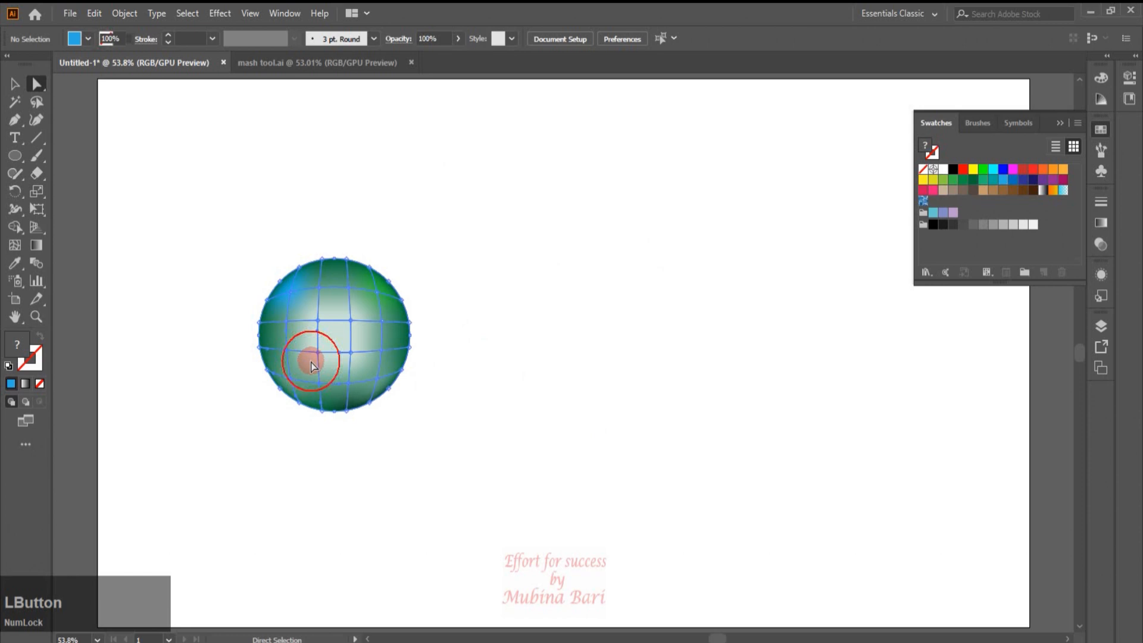
{"action": "key", "text": "Delete"}
{"action": "left_click", "coordinate": [414, 335]}
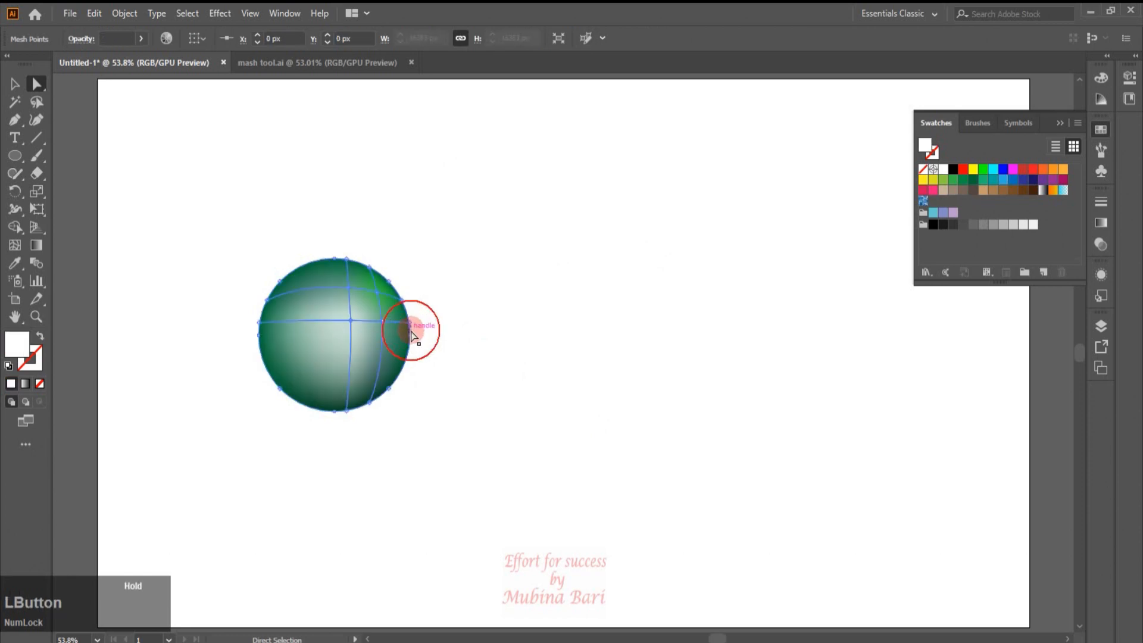
{"action": "key", "text": "Delete"}
Draw a dark green ellipse about 341 × 171 px and duplicate it twice into an overlapping cloud shape with a taller upper ellipse
{"action": "left_click", "coordinate": [15, 156]}
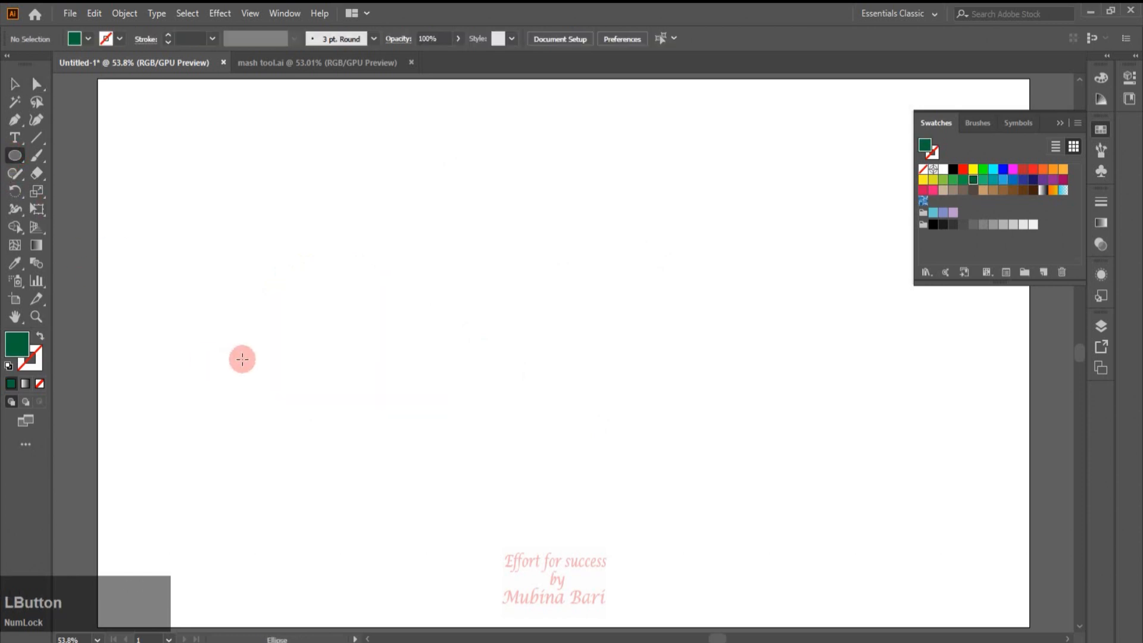
{"action": "left_click_drag", "start_coordinate": [242, 323], "coordinate": [408, 409]}
{"action": "left_click", "coordinate": [13, 84]}
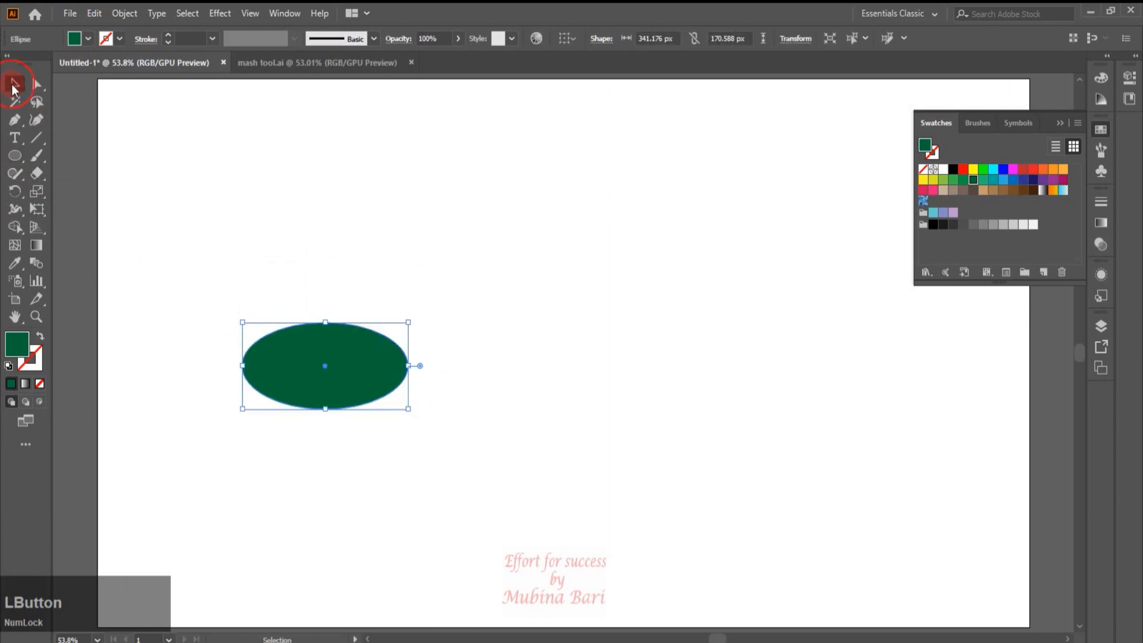
{"action": "left_click_drag", "start_coordinate": [315, 375], "coordinate": [367, 324]}
{"action": "left_click_drag", "start_coordinate": [376, 277], "coordinate": [390, 237]}
{"action": "left_click_drag", "start_coordinate": [424, 331], "coordinate": [430, 330]}
{"action": "left_click", "coordinate": [538, 298]}
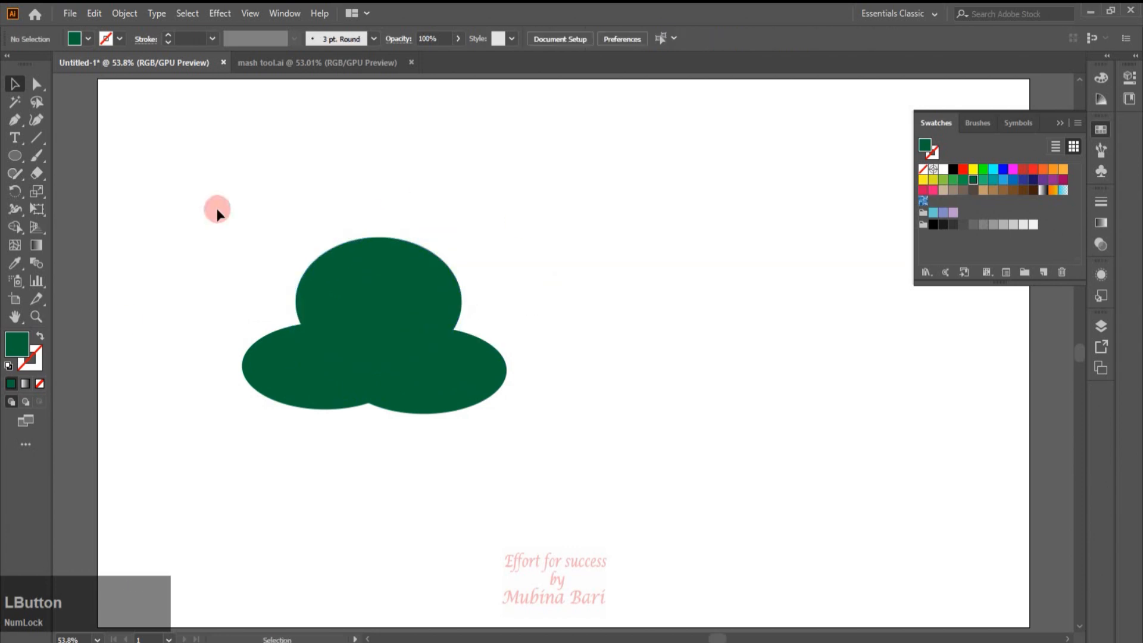
Select all three ellipses and merge them into one cloud shape with the Shape Builder tool
{"action": "left_click_drag", "start_coordinate": [197, 232], "coordinate": [471, 449]}
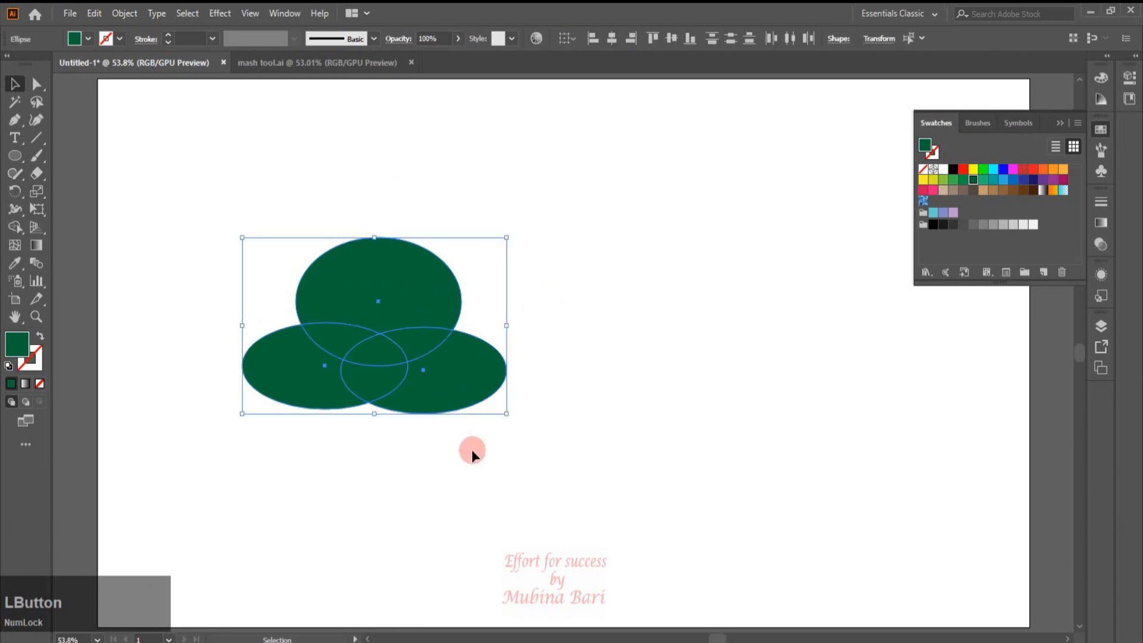
{"action": "left_click", "coordinate": [18, 244]}
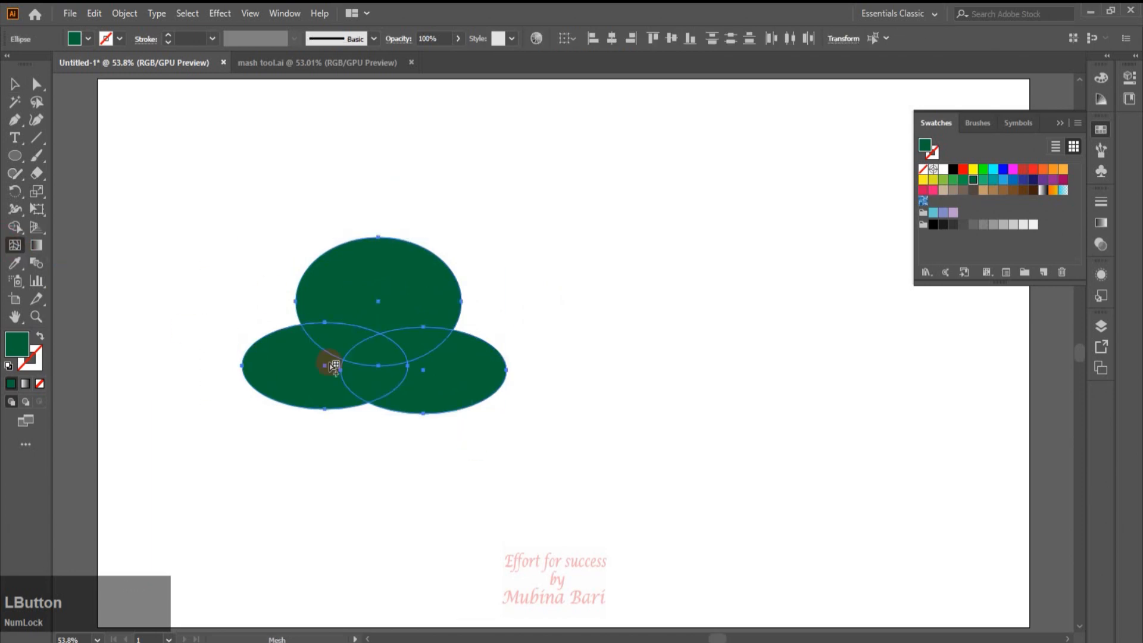
{"action": "left_click", "coordinate": [15, 227]}
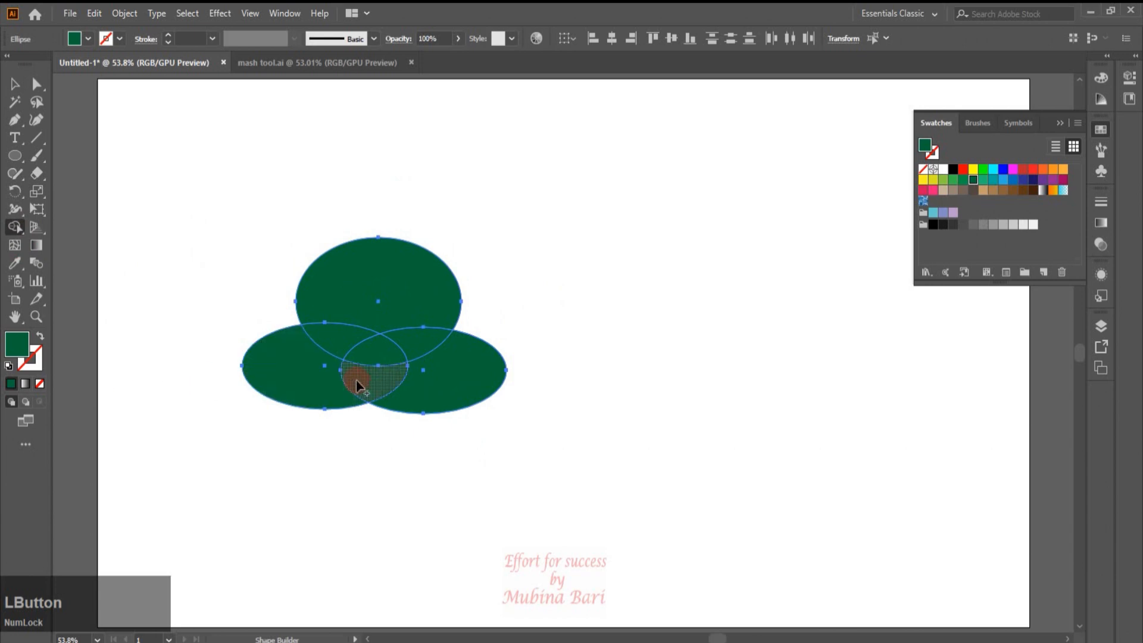
{"action": "mouse_move", "coordinate": [356, 380]}
{"action": "left_mouse_down"}
{"action": "mouse_move", "coordinate": [425, 368]}
{"action": "mouse_move", "coordinate": [422, 344]}
{"action": "mouse_move", "coordinate": [381, 347]}
{"action": "mouse_move", "coordinate": [372, 327]}
{"action": "mouse_move", "coordinate": [386, 307]}
{"action": "left_mouse_up"}
{"action": "mouse_move", "coordinate": [338, 343]}
{"action": "left_mouse_down"}
{"action": "mouse_move", "coordinate": [212, 386]}
{"action": "mouse_move", "coordinate": [370, 333]}
{"action": "left_mouse_up"}
{"action": "left_click", "coordinate": [13, 85]}
{"action": "left_click", "coordinate": [258, 520]}
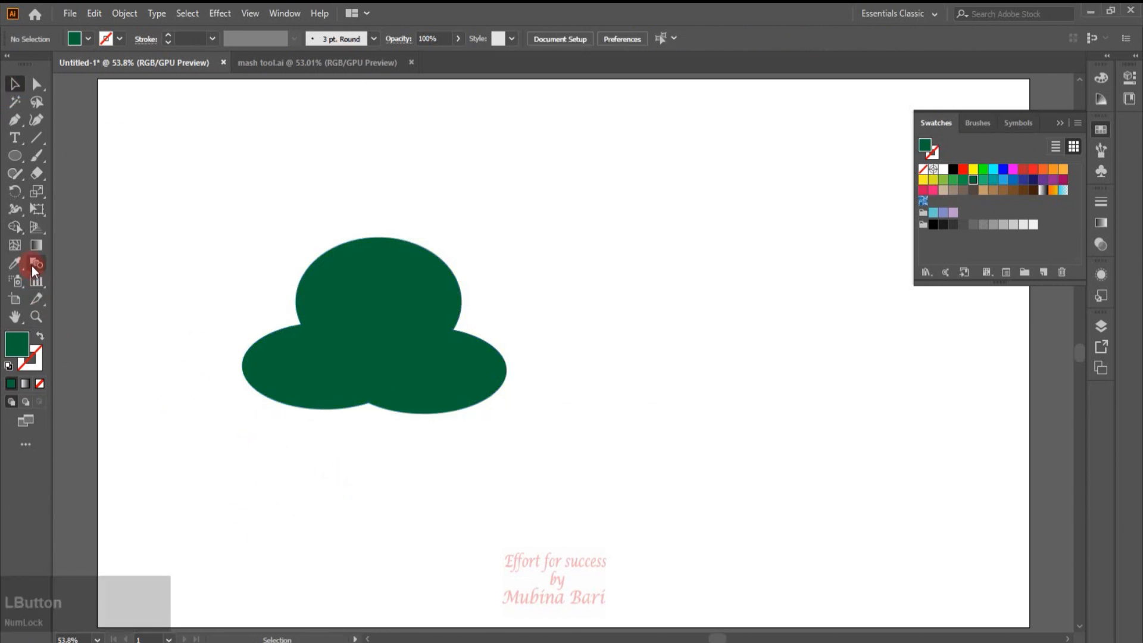
Create a gradient mesh on the cloud shape with 5 rows, 5 columns, To Center appearance and 80% highlight
{"action": "left_click", "coordinate": [355, 392]}
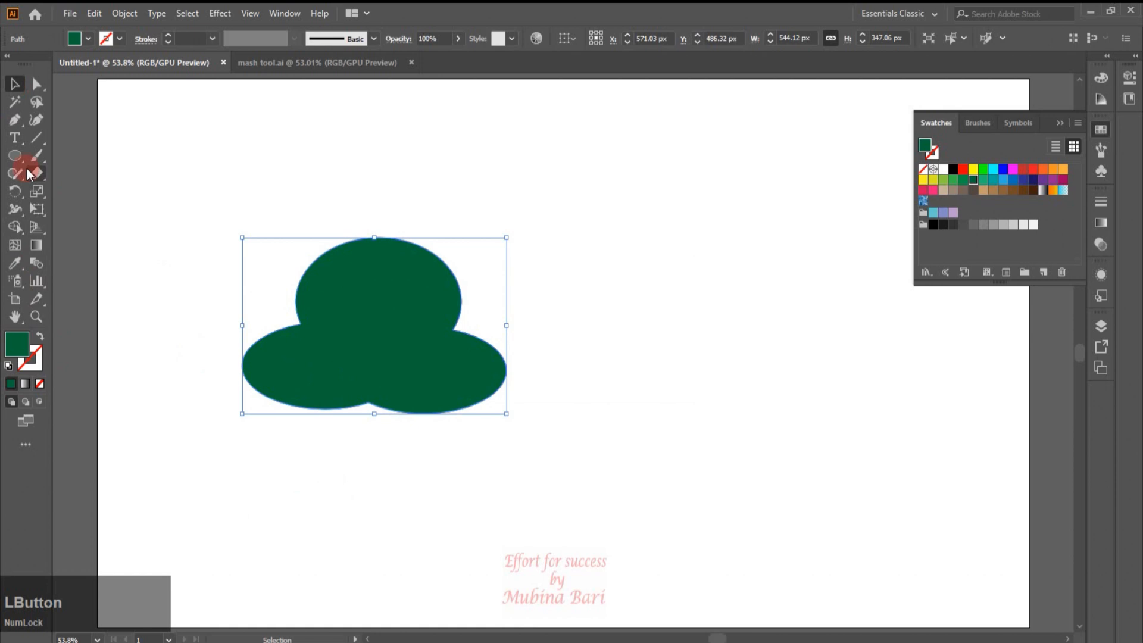
{"action": "left_click", "coordinate": [125, 14]}
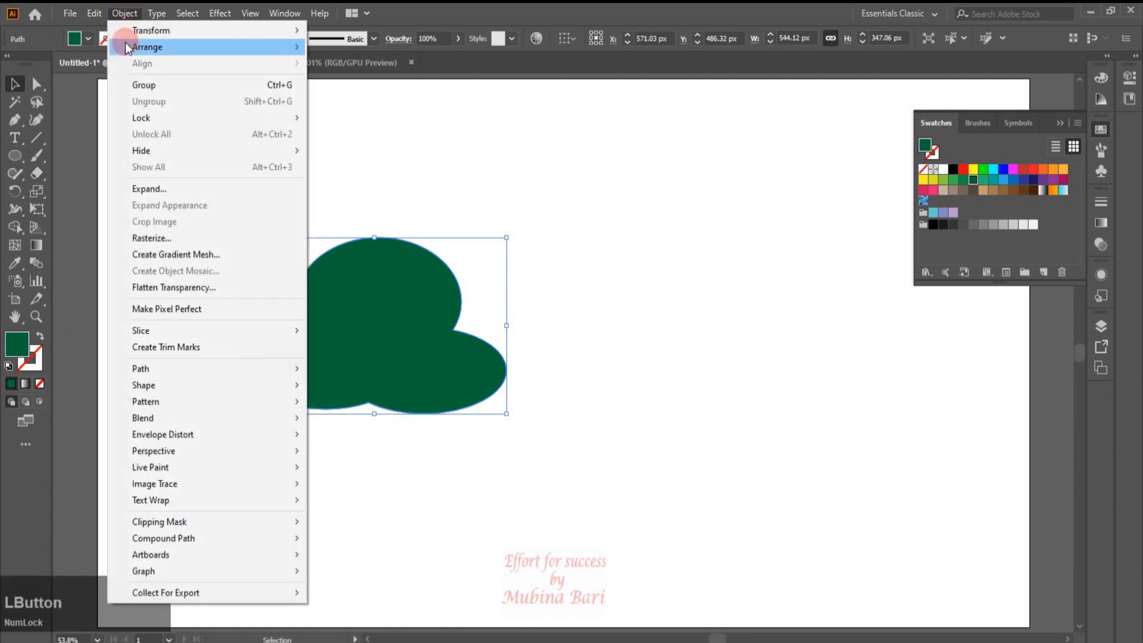
{"action": "left_click", "coordinate": [179, 256]}
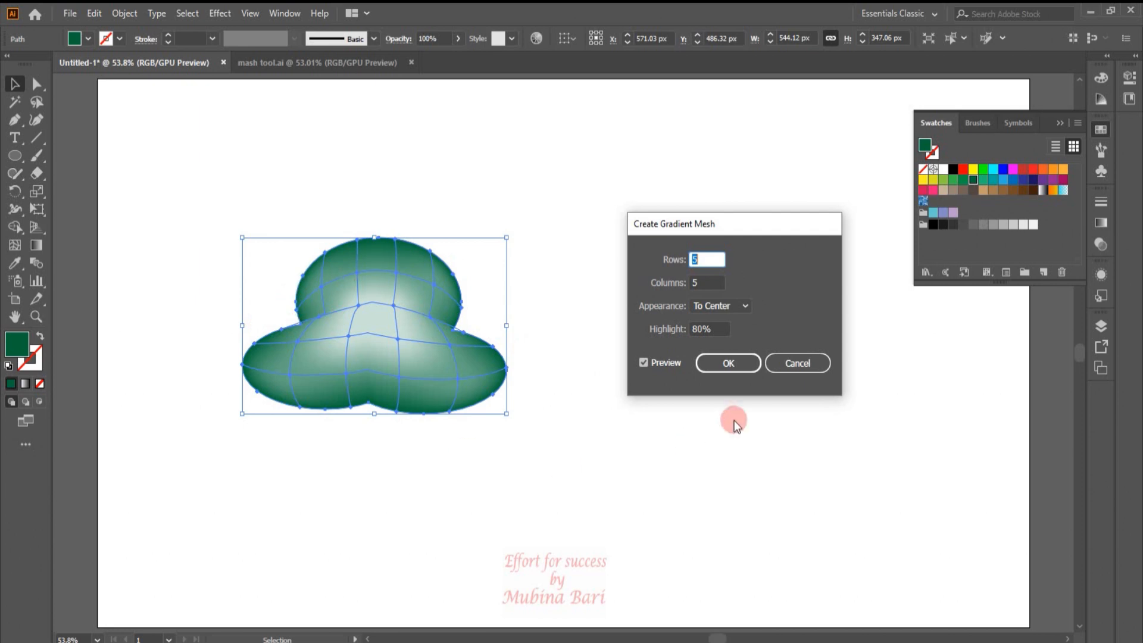
{"action": "left_click", "coordinate": [740, 363]}
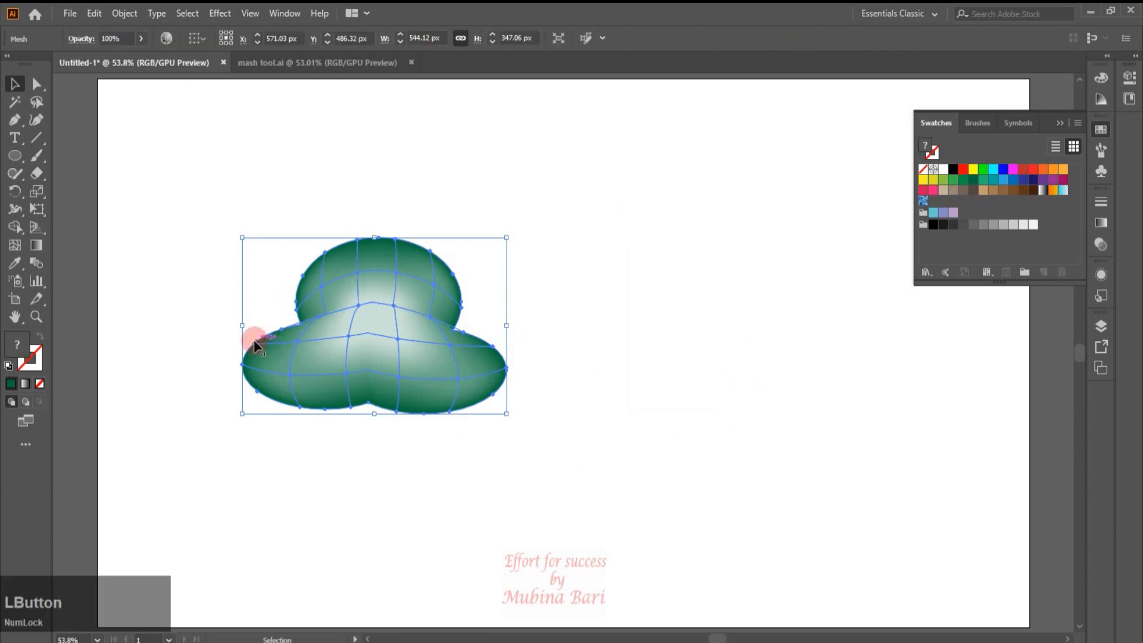
Move individual mesh points along the cloud's lower edge to reshape the outline of both bottom lobes
{"action": "left_click", "coordinate": [36, 84]}
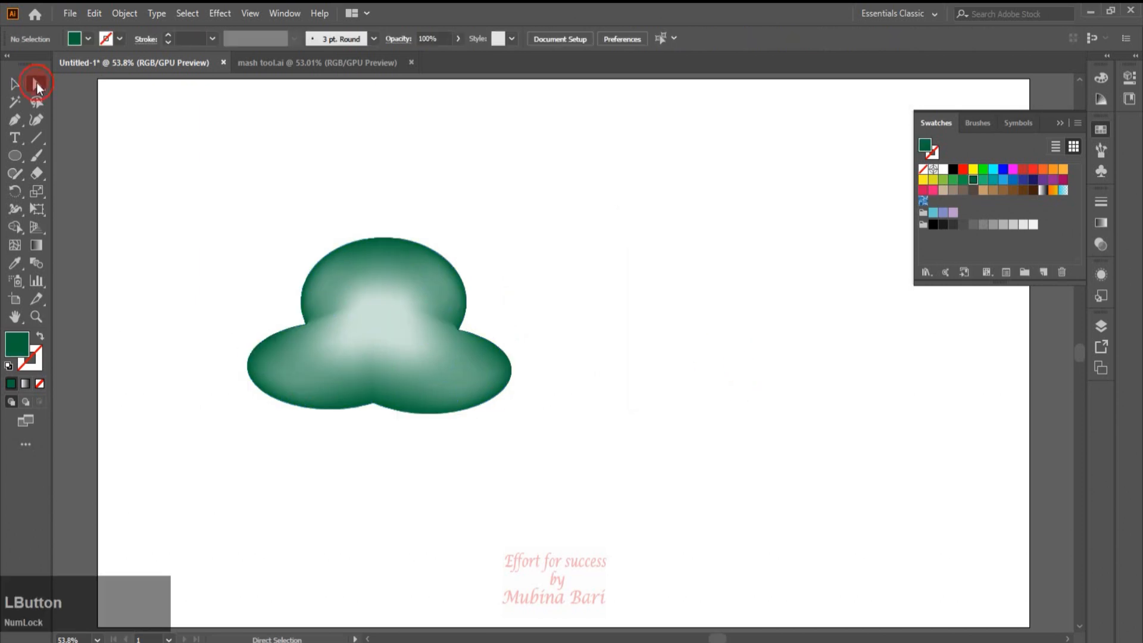
{"action": "left_click", "coordinate": [406, 403]}
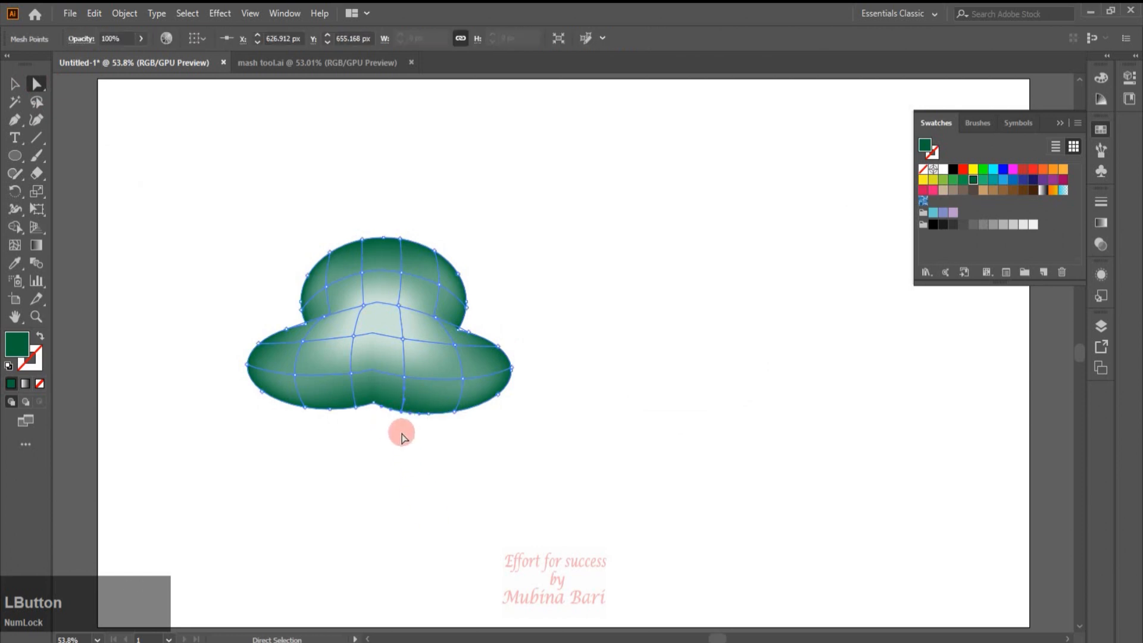
{"action": "left_click_drag", "start_coordinate": [400, 412], "coordinate": [516, 406]}
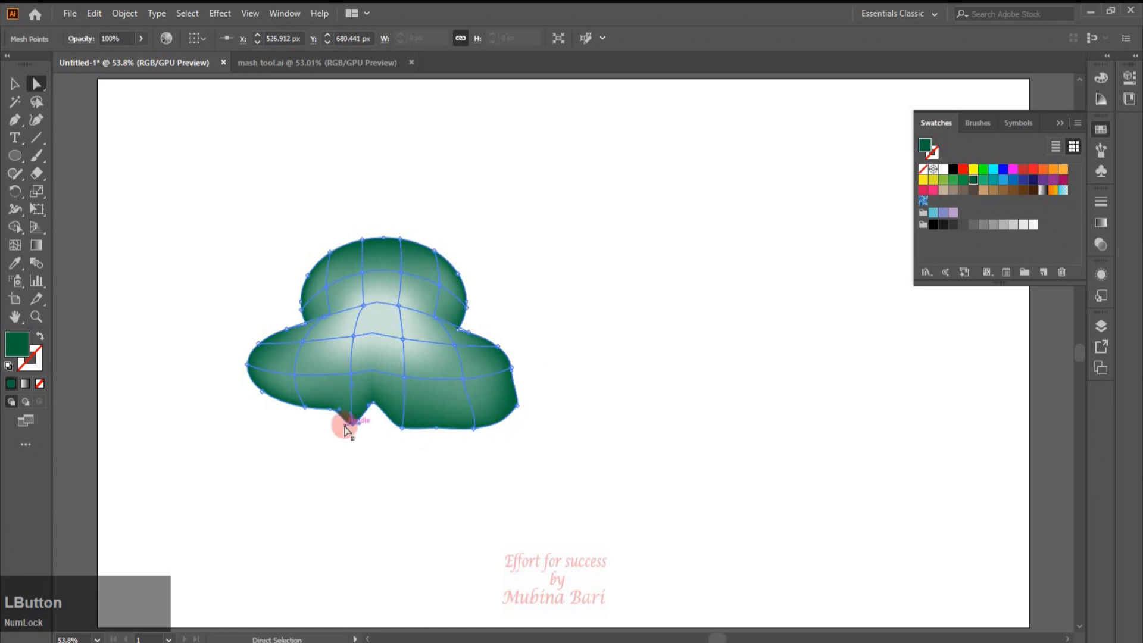
{"action": "left_click_drag", "start_coordinate": [330, 408], "coordinate": [294, 414]}
{"action": "left_click_drag", "start_coordinate": [262, 391], "coordinate": [256, 395]}
{"action": "left_click_drag", "start_coordinate": [402, 428], "coordinate": [342, 424]}
Try moving mesh points on the cloud's upper dome, including with the Mesh tool, and undo the changes
{"action": "left_click_drag", "start_coordinate": [363, 240], "coordinate": [371, 260]}
{"action": "left_click_drag", "start_coordinate": [308, 274], "coordinate": [332, 296]}
{"action": "key", "text": "z"}
{"action": "key", "text": "z"}
{"action": "key", "text": "ctrl+z"}
{"action": "key", "text": "ctrl+z"}
{"action": "left_click", "coordinate": [16, 244]}
{"action": "left_click_drag", "start_coordinate": [439, 255], "coordinate": [423, 260]}
{"action": "key", "text": "ctrl+z"}
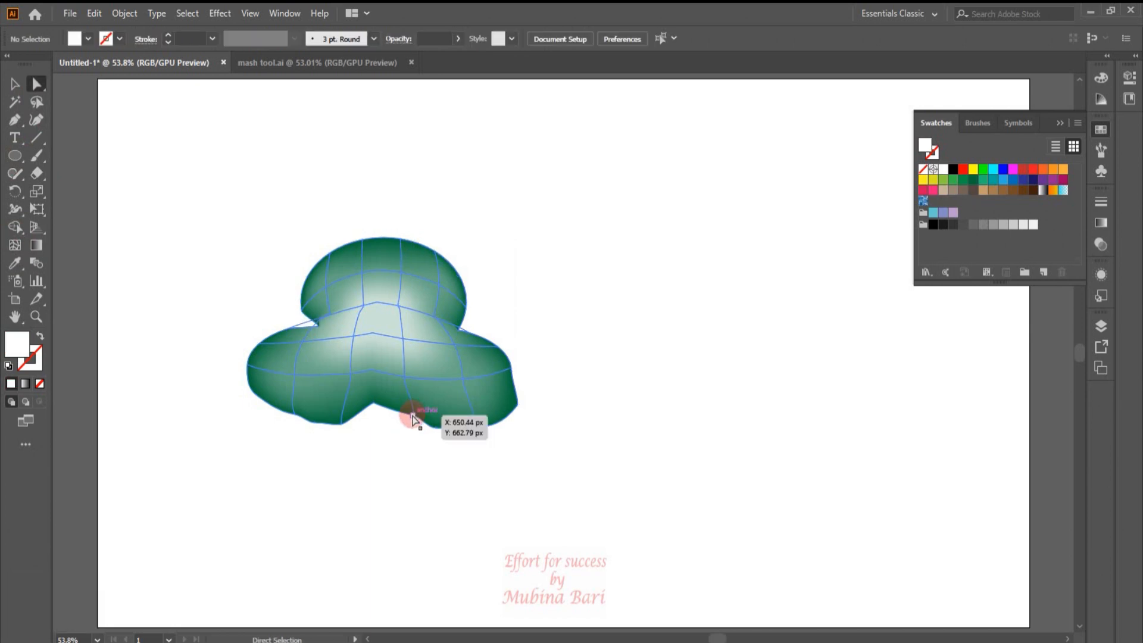
Select the mesh points along the right lobe's bottom edge, colour them dark navy, and deselect the mesh
{"action": "left_click", "coordinate": [413, 415]}
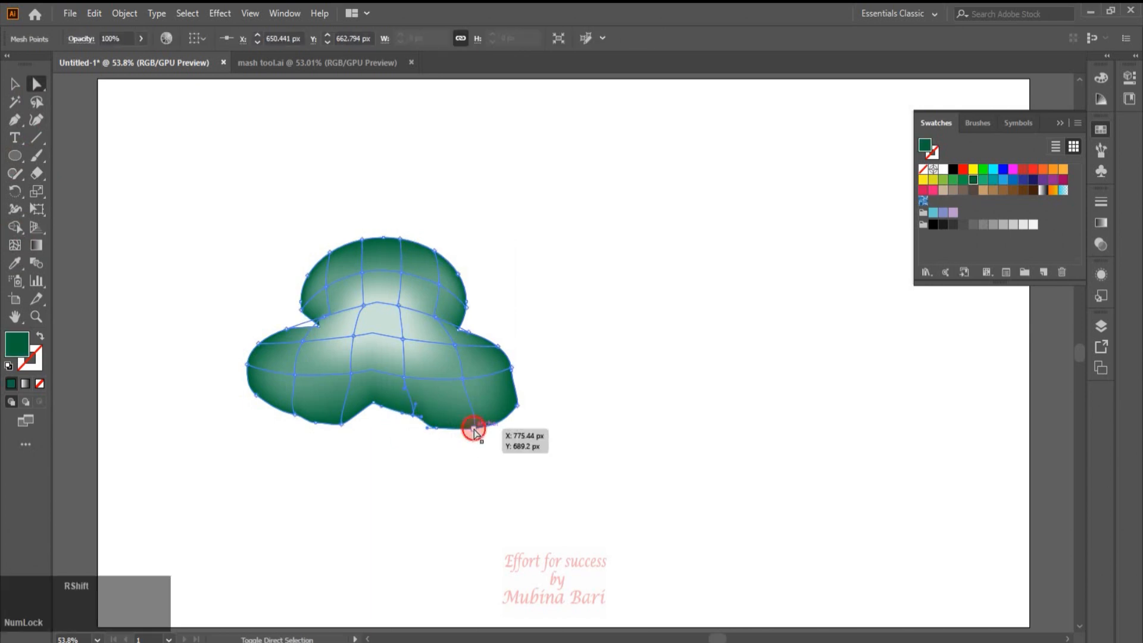
{"action": "left_click", "coordinate": [515, 412], "text": "shift"}
{"action": "left_click", "coordinate": [1033, 180]}
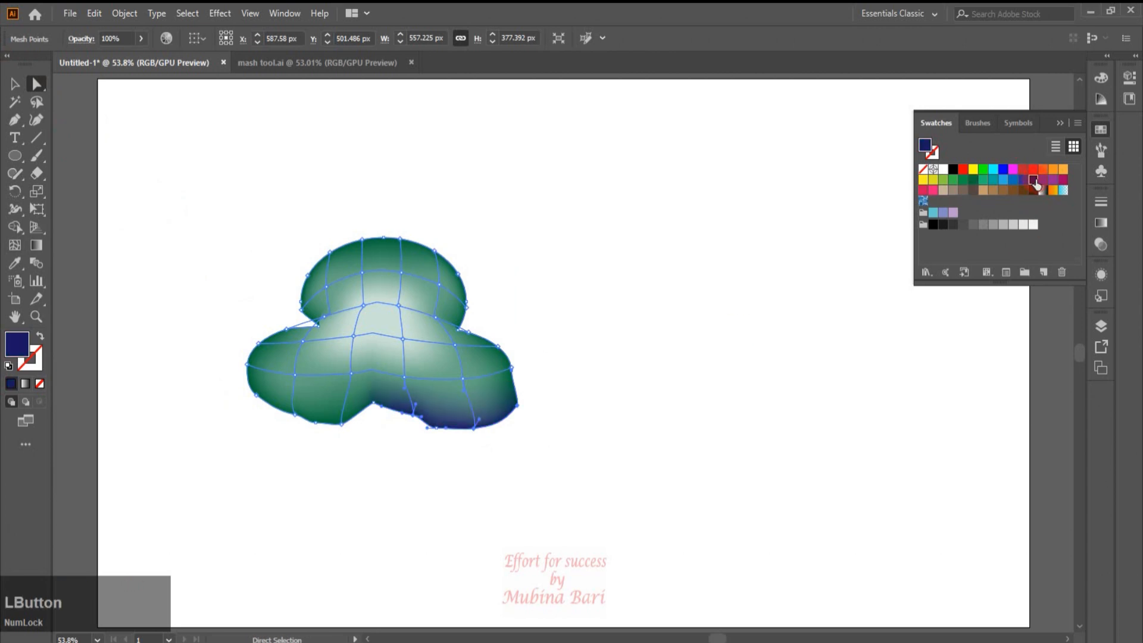
{"action": "left_click", "coordinate": [599, 361]}
Colour the right lobe's inner points and the left lobe's tip cyan, and the left lobe's lower mesh points purple
{"action": "left_click", "coordinate": [462, 379]}
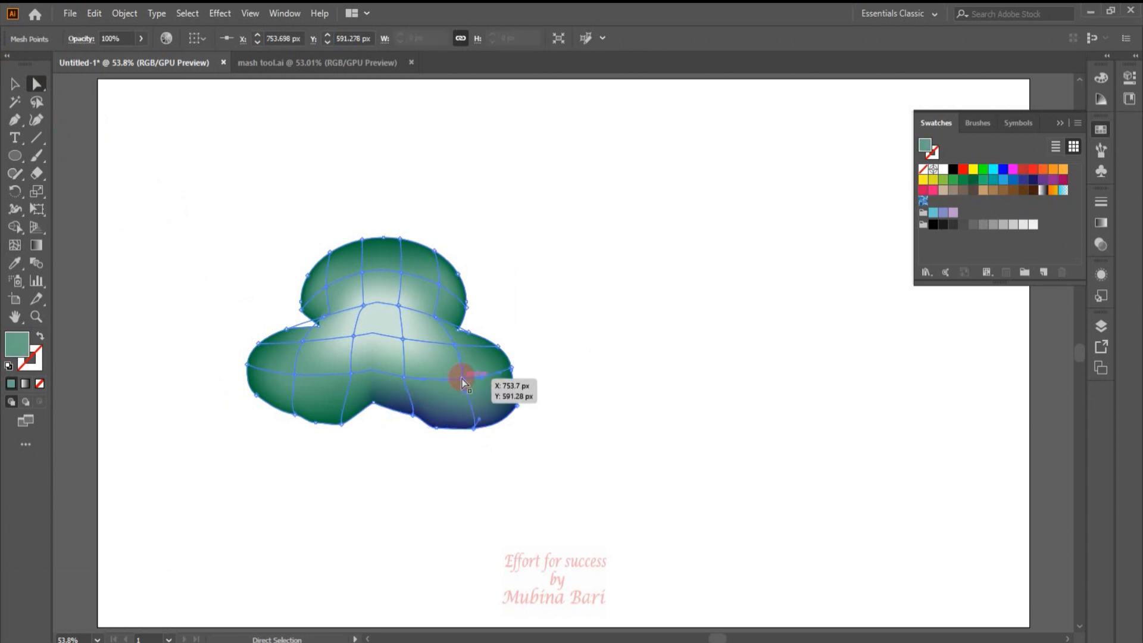
{"action": "left_click", "coordinate": [402, 334]}
{"action": "left_click", "coordinate": [248, 352]}
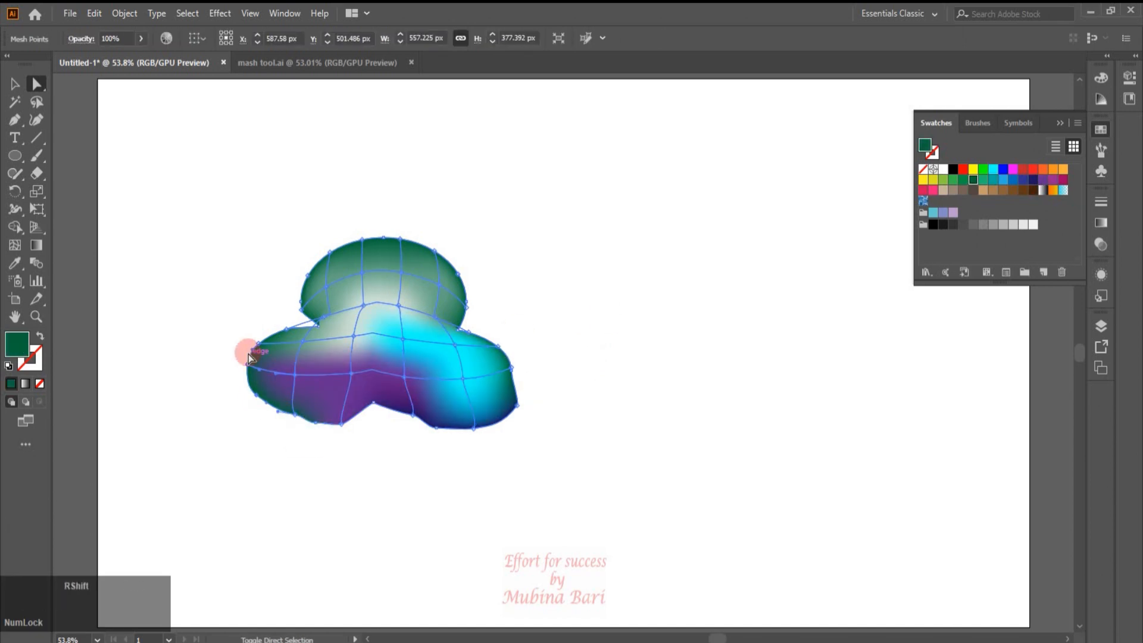
{"action": "left_click", "coordinate": [302, 329]}
Colour the mesh points left of the cloud's centre bright blue and those on the dome's right side purple
{"action": "left_click", "coordinate": [387, 303]}
{"action": "left_click", "coordinate": [1003, 169]}
{"action": "left_click", "coordinate": [479, 390]}
{"action": "left_click", "coordinate": [445, 287], "text": "shift"}
{"action": "left_click", "coordinate": [1043, 179]}
{"action": "left_click", "coordinate": [513, 370]}
Colour the dome's top mesh points bright blue, its left side purple, and its outer left edge point dark navy (R=27 G=20 B=100)
{"action": "left_click", "coordinate": [403, 240]}
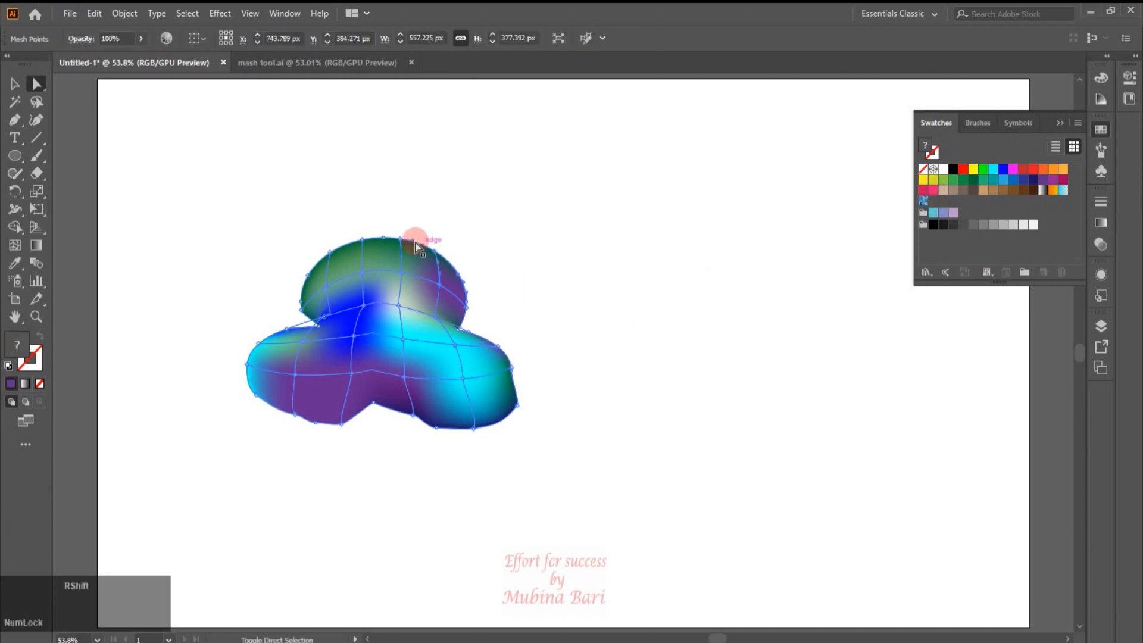
{"action": "left_click", "coordinate": [1003, 169]}
{"action": "left_click", "coordinate": [302, 305], "text": "shift"}
{"action": "left_click", "coordinate": [1043, 179]}
{"action": "left_click", "coordinate": [513, 368]}
{"action": "left_click", "coordinate": [301, 309]}
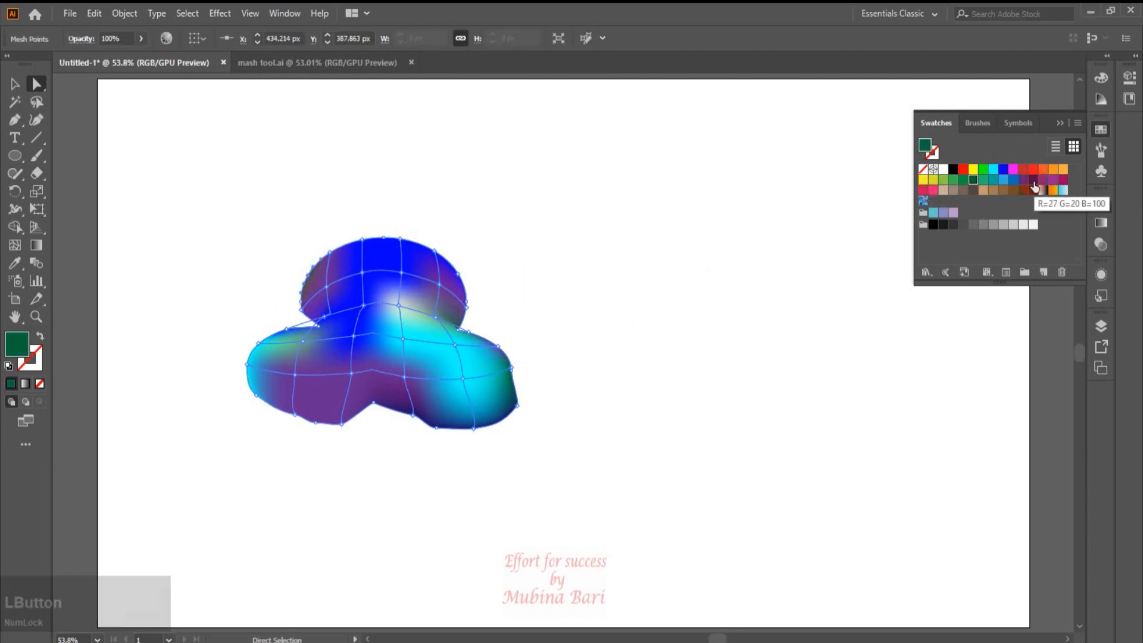
{"action": "left_click", "coordinate": [1034, 179]}
Adjust the mesh points and handles around the notch in the cloud's lower edge, and deselect the mesh
{"action": "left_click", "coordinate": [453, 418]}
{"action": "left_click", "coordinate": [431, 425]}
{"action": "left_click_drag", "start_coordinate": [424, 419], "coordinate": [436, 428]}
{"action": "left_click", "coordinate": [416, 436]}
{"action": "left_click", "coordinate": [419, 418]}
{"action": "left_click", "coordinate": [720, 582]}
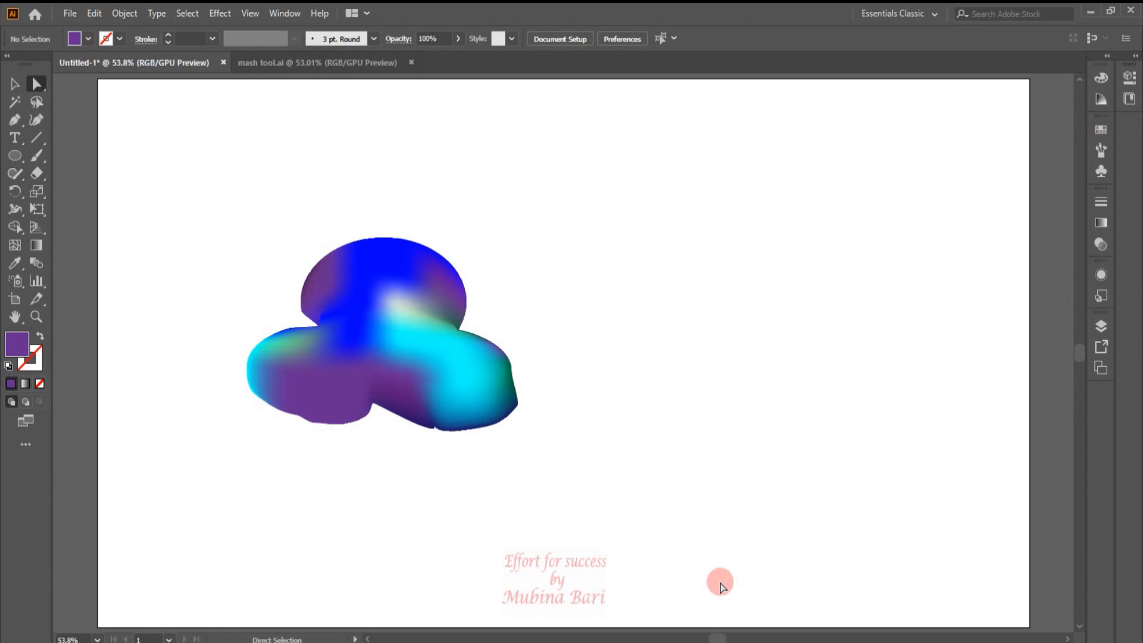
Switch to the mash tool.ai document containing the golden vase
{"action": "left_click", "coordinate": [359, 65]}
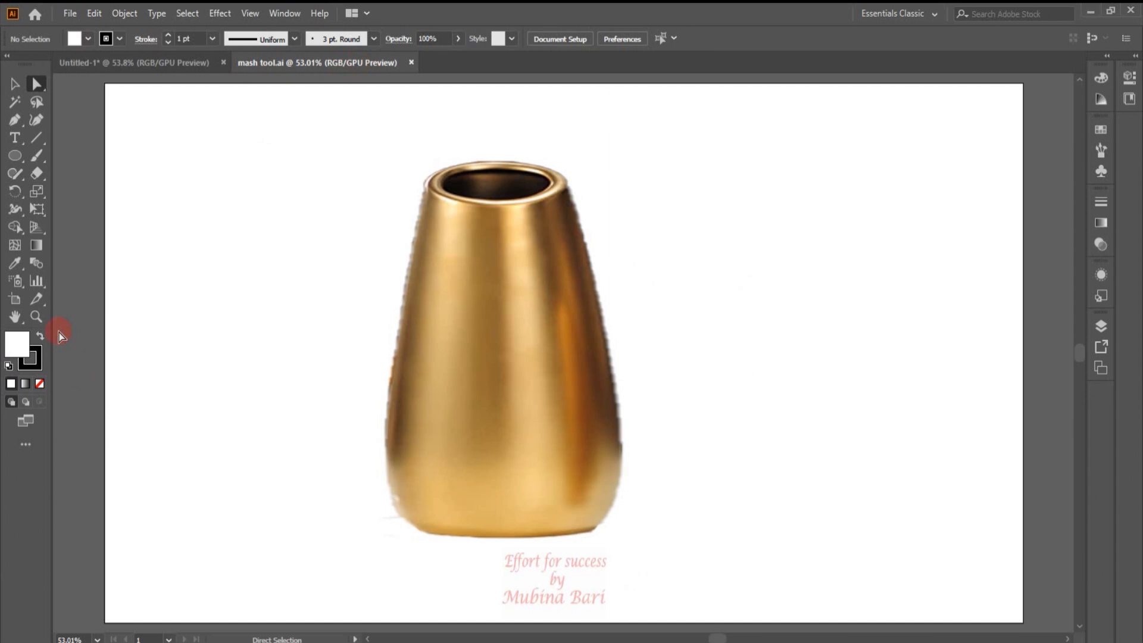
Draw a rectangle around the vase, about 496 px wide and 757 px high, and give it no fill
{"action": "left_click_drag", "start_coordinate": [16, 156], "coordinate": [36, 175]}
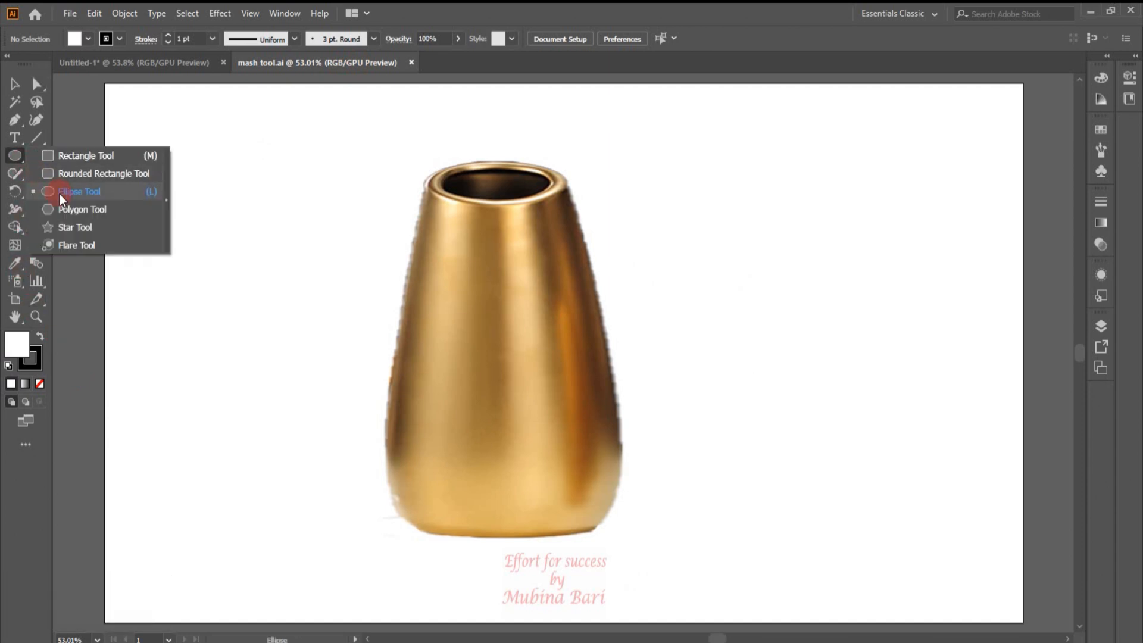
{"action": "left_click", "coordinate": [58, 154]}
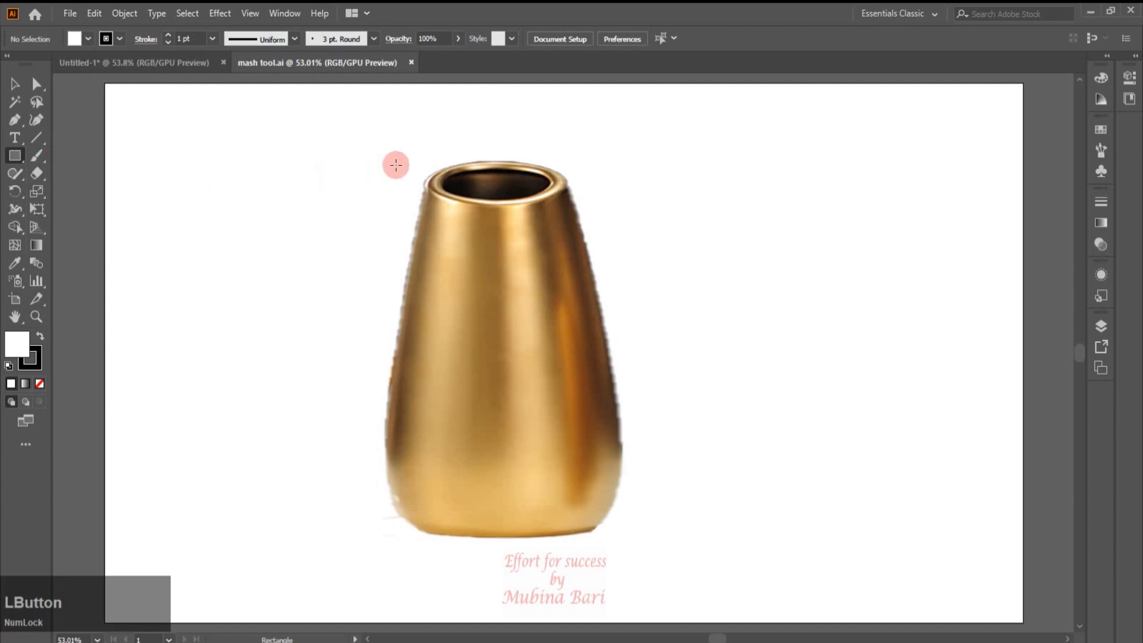
{"action": "left_click_drag", "start_coordinate": [402, 149], "coordinate": [621, 546]}
{"action": "left_click_drag", "start_coordinate": [402, 348], "coordinate": [382, 345]}
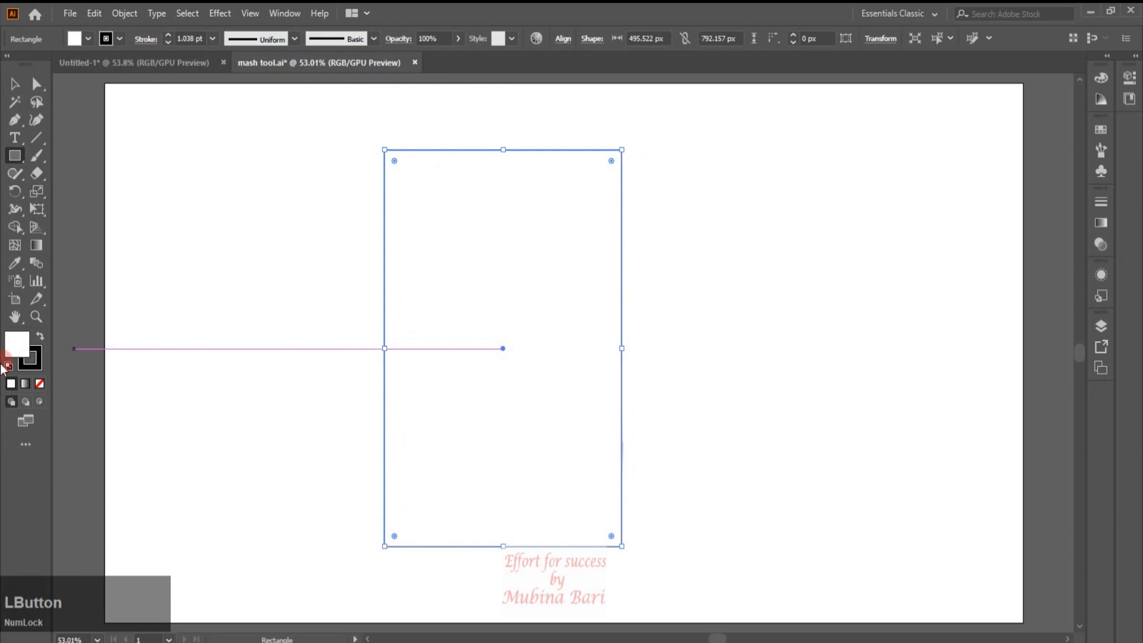
{"action": "left_click", "coordinate": [88, 38]}
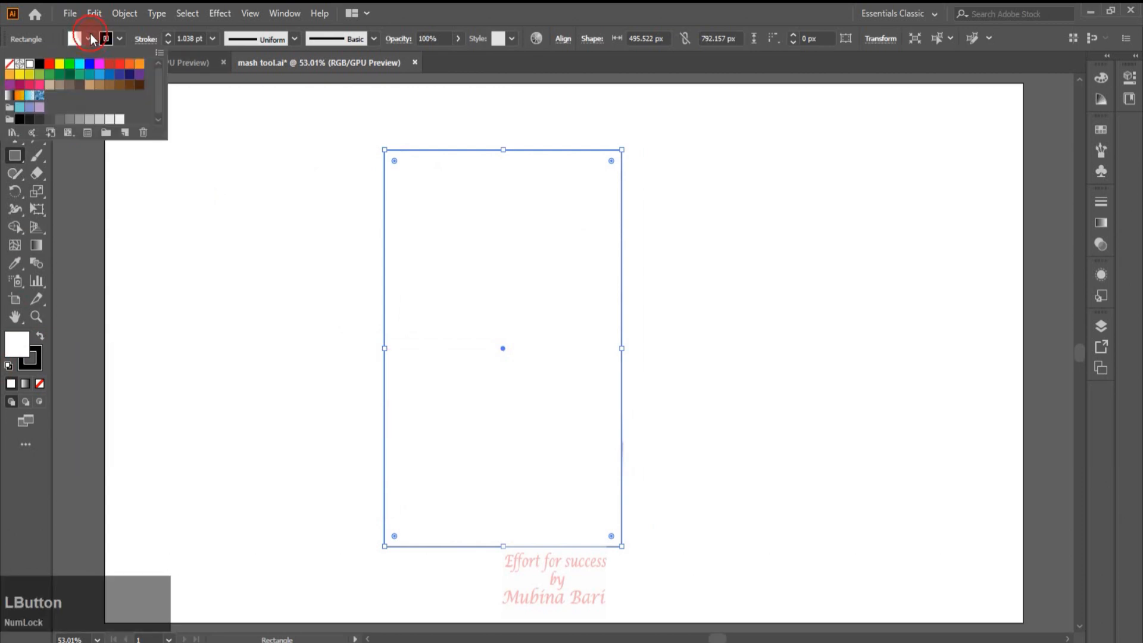
{"action": "left_click", "coordinate": [8, 66]}
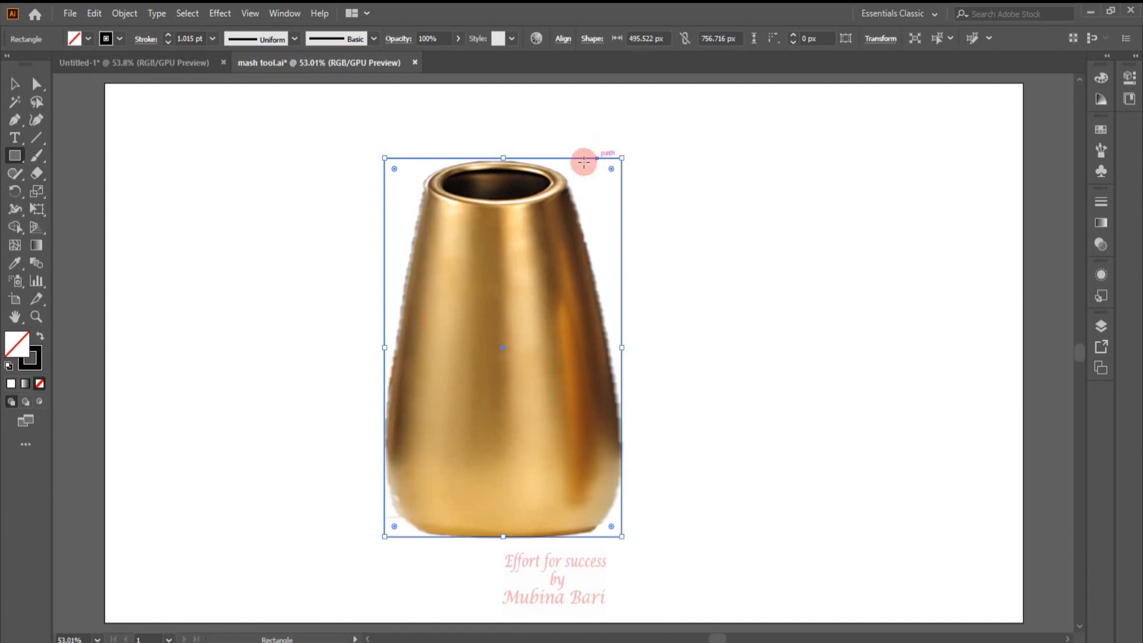
Try to add a horizontal mesh line across the upper part of the rectangle
{"action": "left_click", "coordinate": [19, 244]}
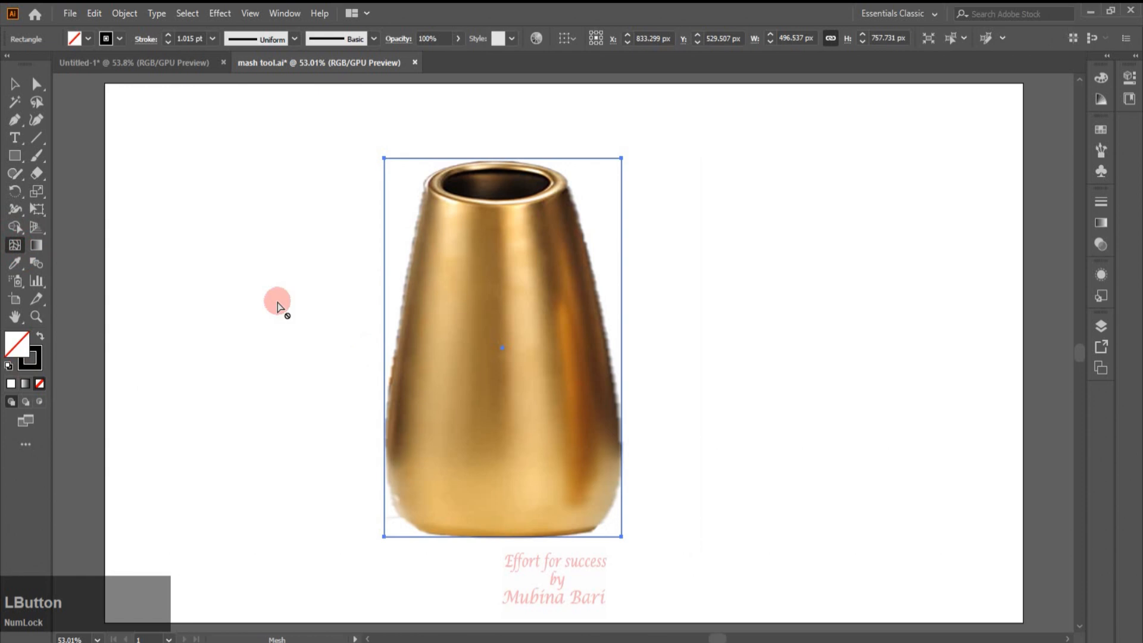
{"action": "left_click", "coordinate": [384, 224]}
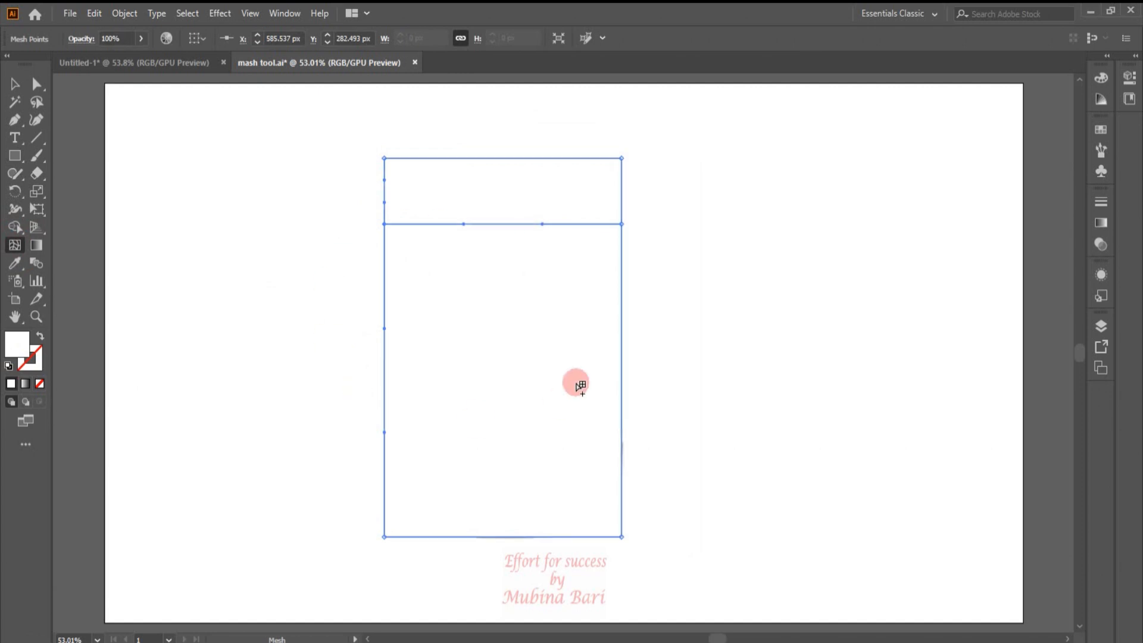
{"action": "key", "text": "ctrl+z"}
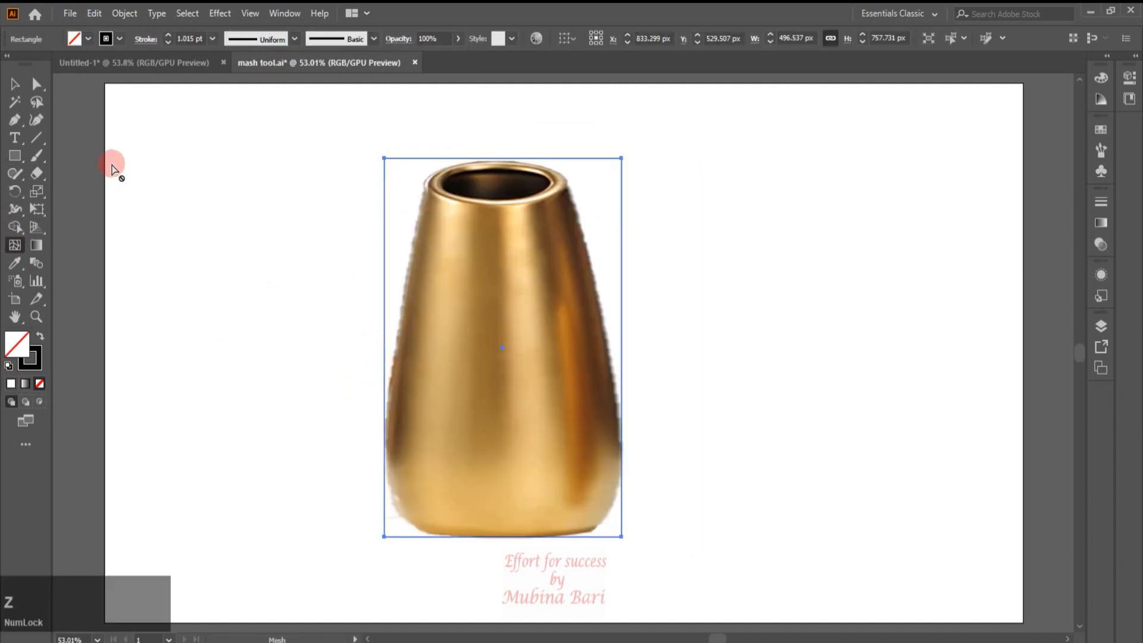
Deselect the rectangle, then display the Navigator and move it clear of the vase
{"action": "left_click", "coordinate": [15, 84]}
{"action": "left_click", "coordinate": [183, 238]}
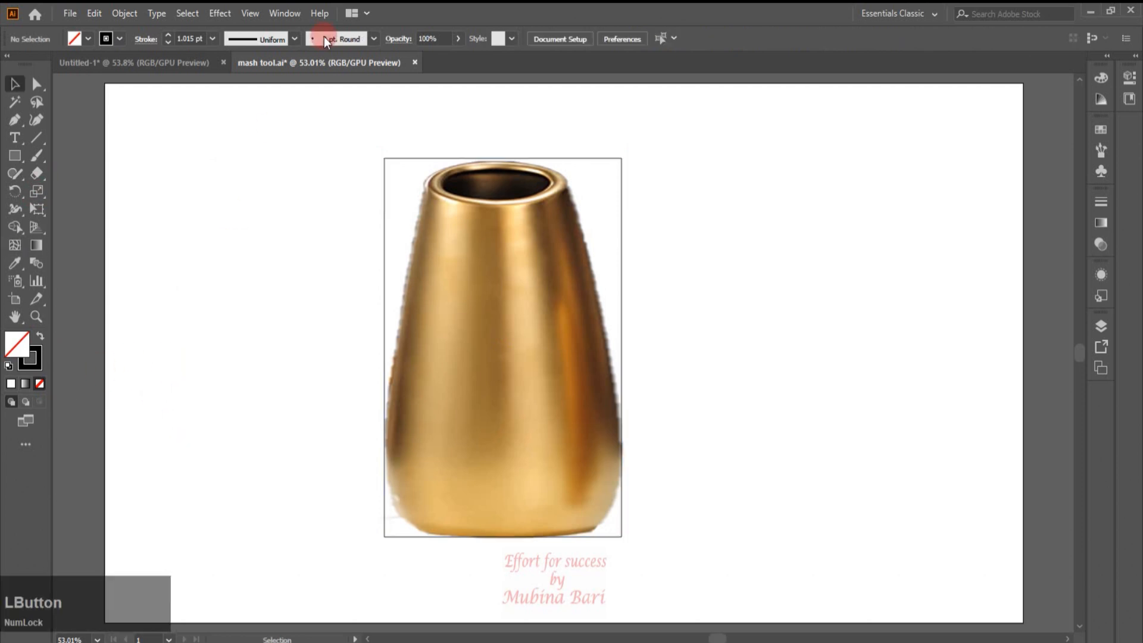
{"action": "left_click", "coordinate": [290, 13]}
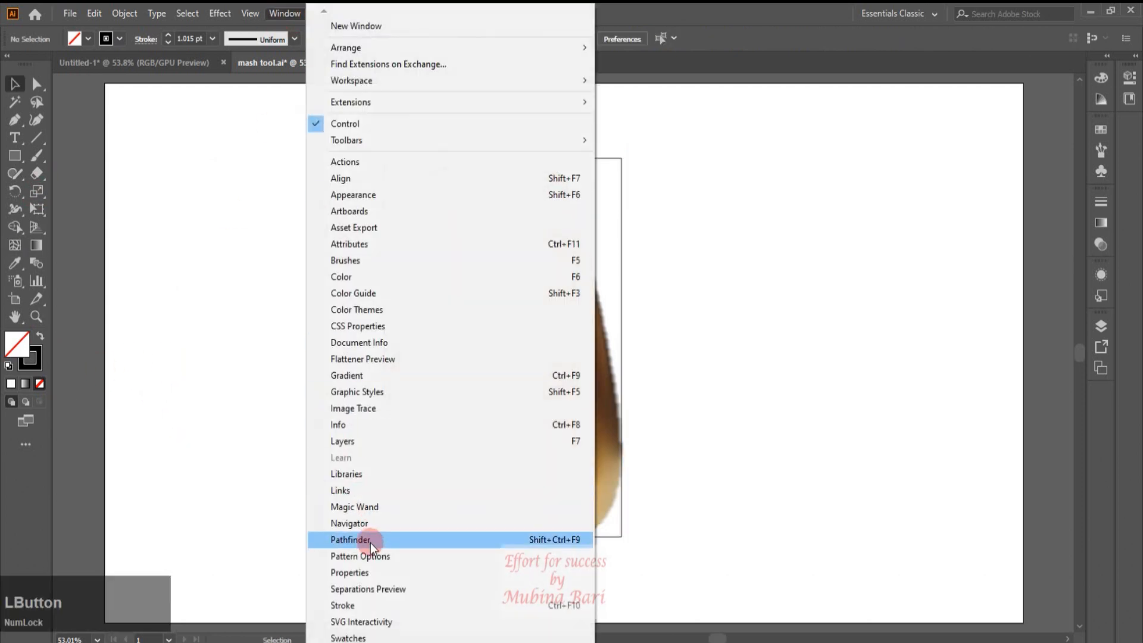
{"action": "left_click", "coordinate": [363, 523]}
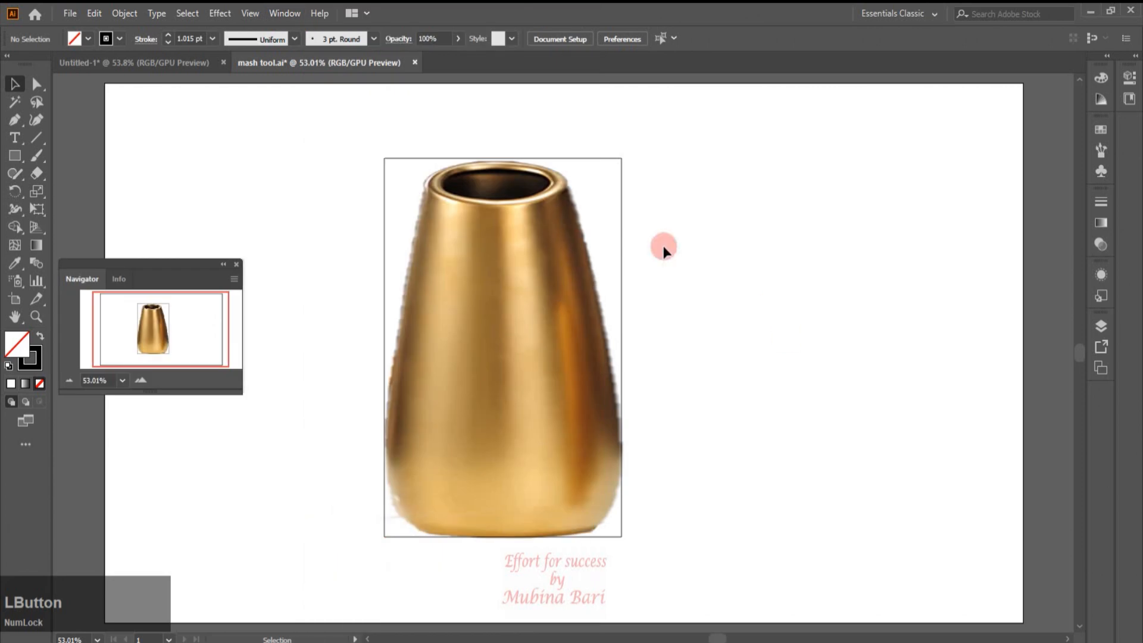
{"action": "left_click_drag", "start_coordinate": [170, 260], "coordinate": [956, 84]}
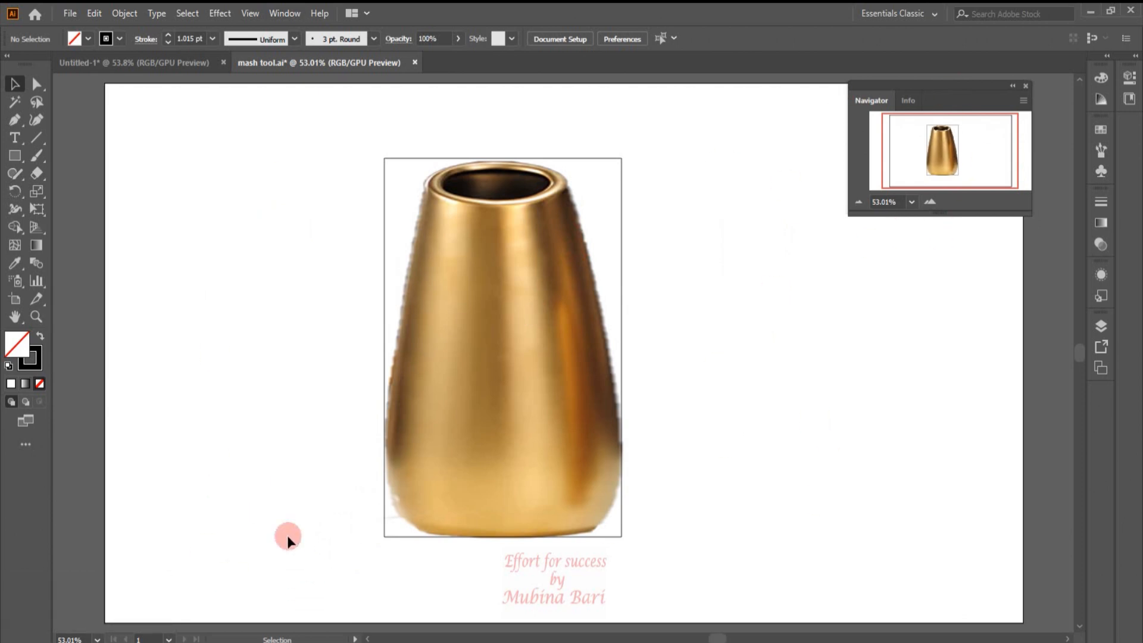
Delete the rectangle around the vase
{"action": "left_click", "coordinate": [433, 335]}
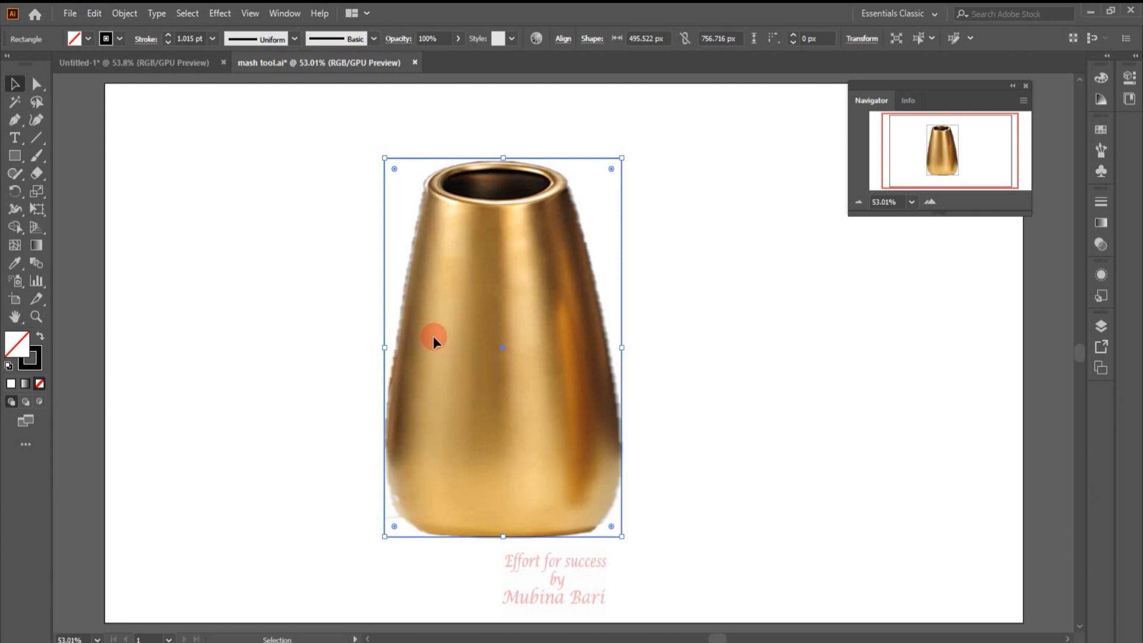
{"action": "key", "text": "Delete"}
Keep the vase image locked in Layer 1 and add a new layer above it
{"action": "left_click", "coordinate": [1098, 364]}
{"action": "left_click", "coordinate": [1102, 327]}
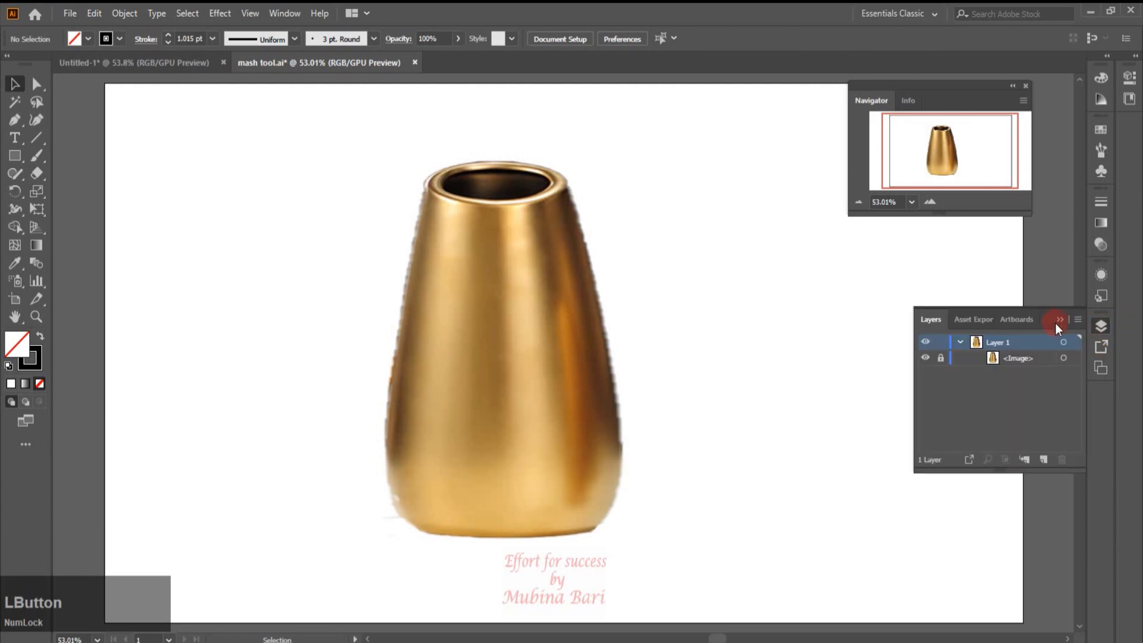
{"action": "left_click", "coordinate": [650, 338]}
{"action": "left_click", "coordinate": [382, 303]}
{"action": "left_click", "coordinate": [464, 421]}
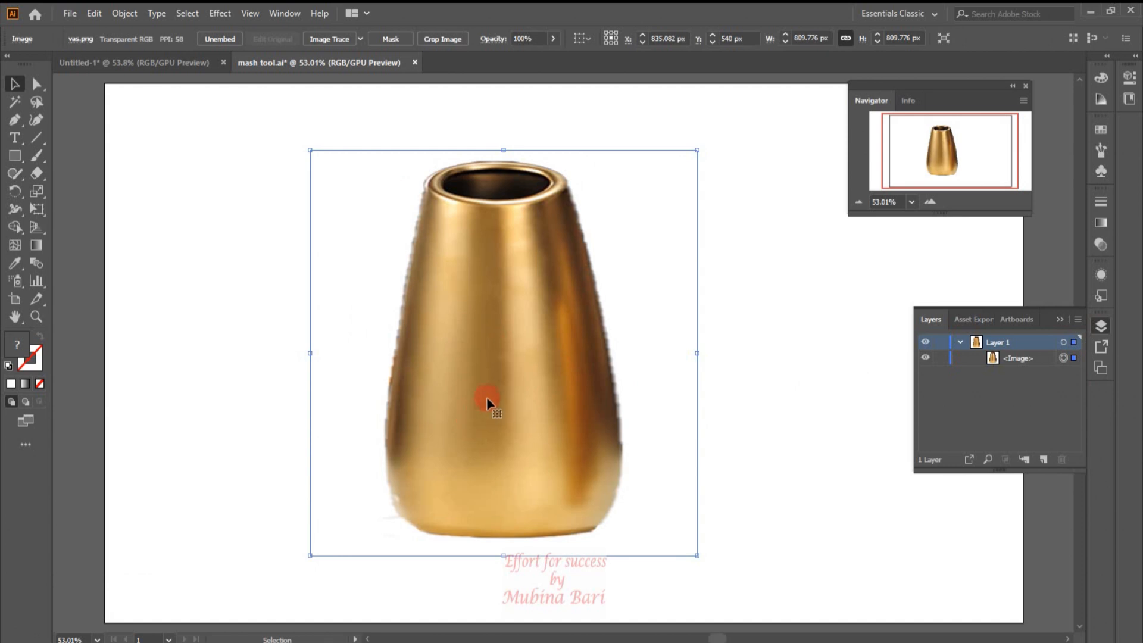
{"action": "left_click", "coordinate": [941, 358]}
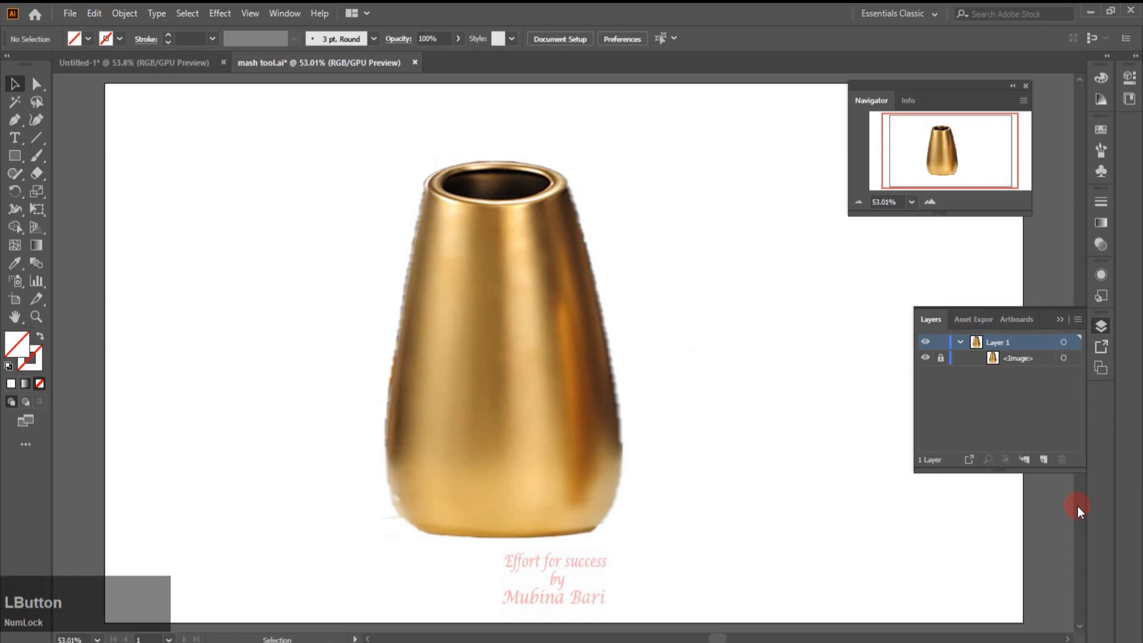
{"action": "left_click", "coordinate": [1045, 459]}
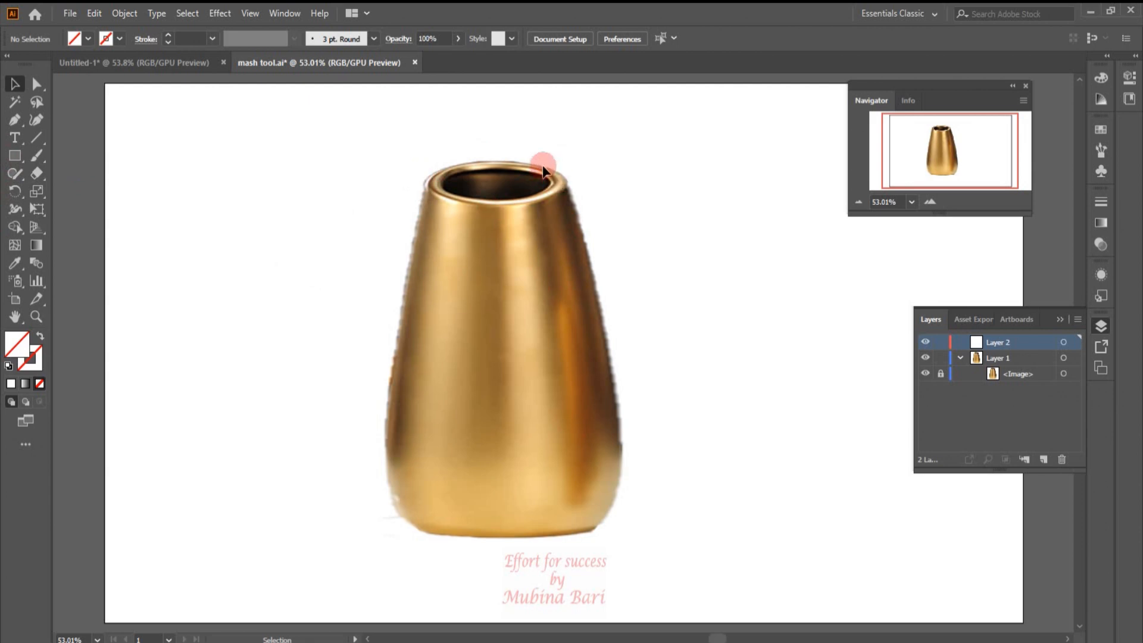
Draw an ellipse about 229 px wide and 63 px high over the dark opening of the vase
{"action": "left_click", "coordinate": [37, 316]}
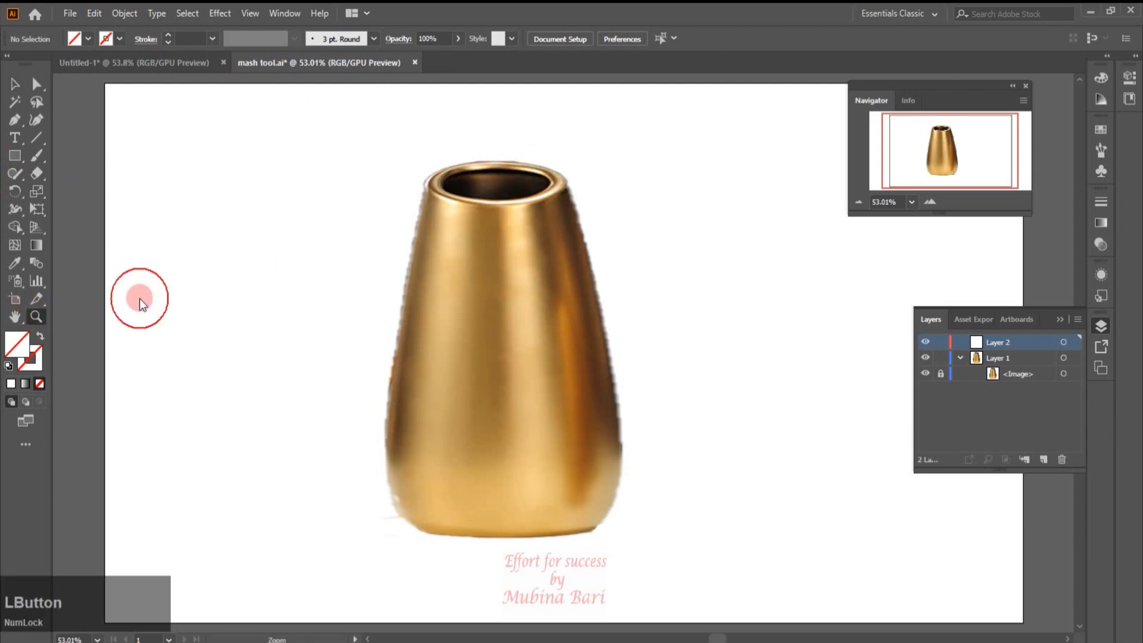
{"action": "left_click_drag", "start_coordinate": [411, 148], "coordinate": [667, 458]}
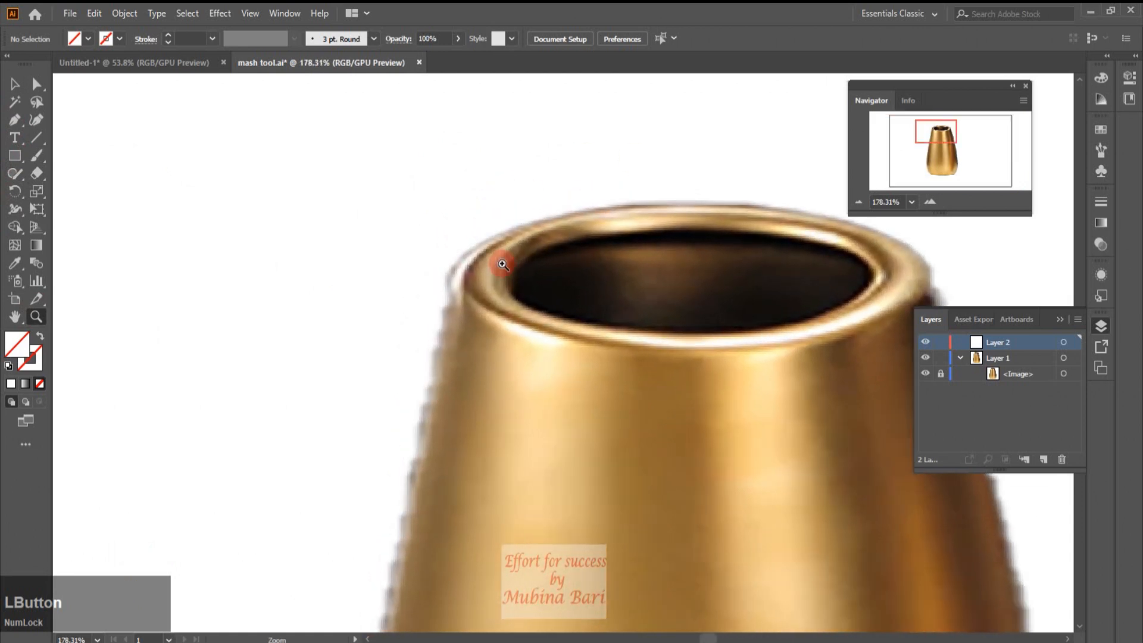
{"action": "left_click", "coordinate": [17, 88]}
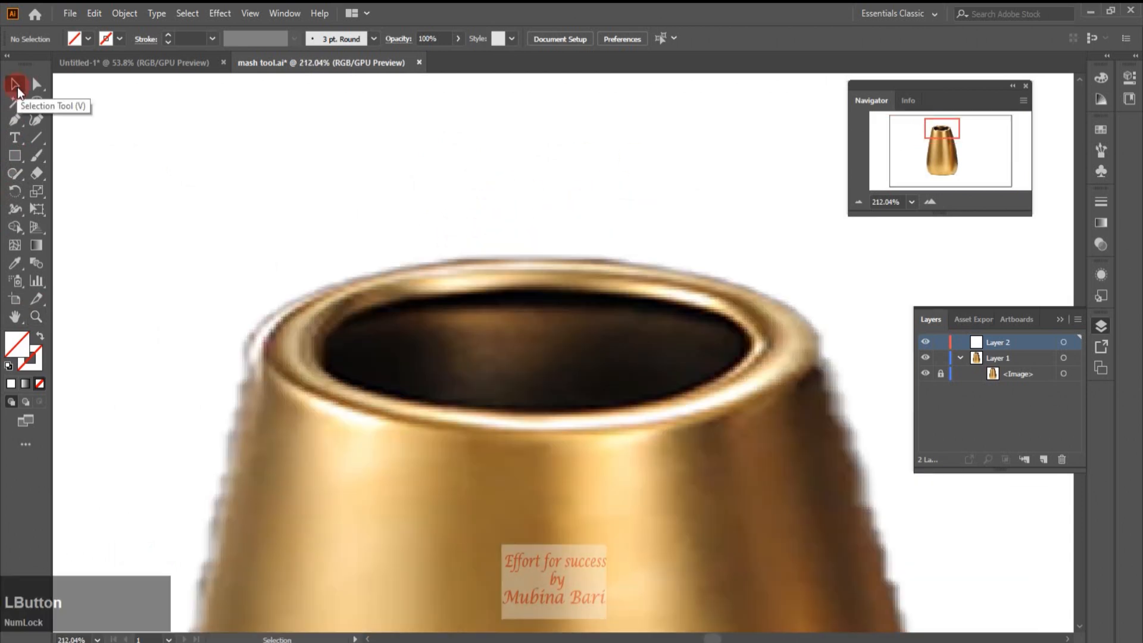
{"action": "left_click_drag", "start_coordinate": [15, 155], "coordinate": [66, 192]}
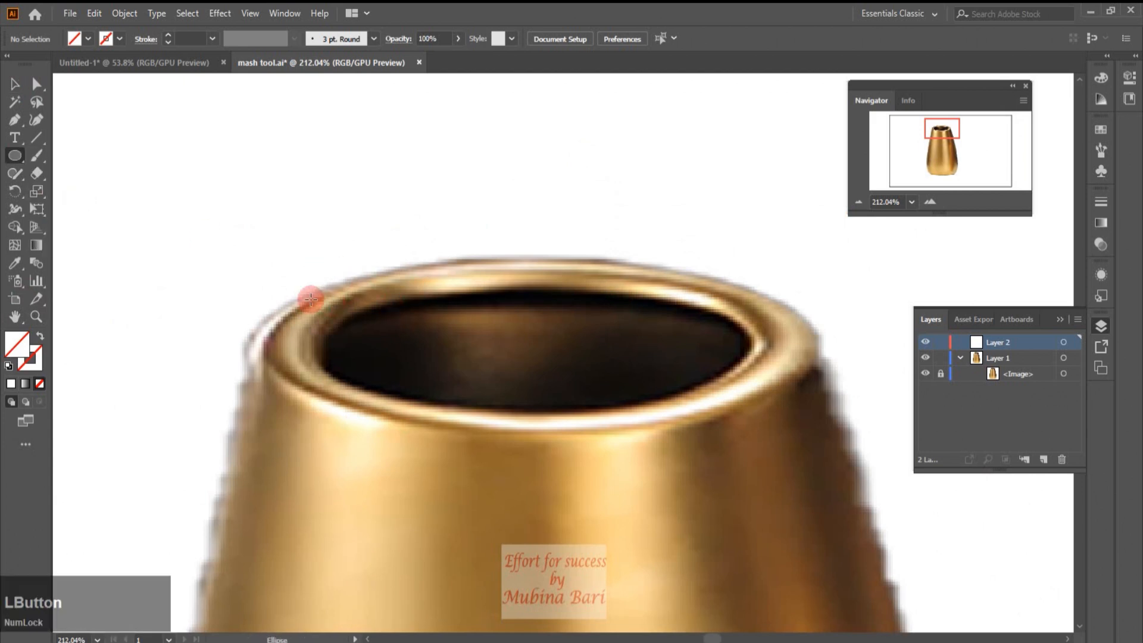
{"action": "left_click_drag", "start_coordinate": [307, 293], "coordinate": [752, 428]}
{"action": "key", "text": "v"}
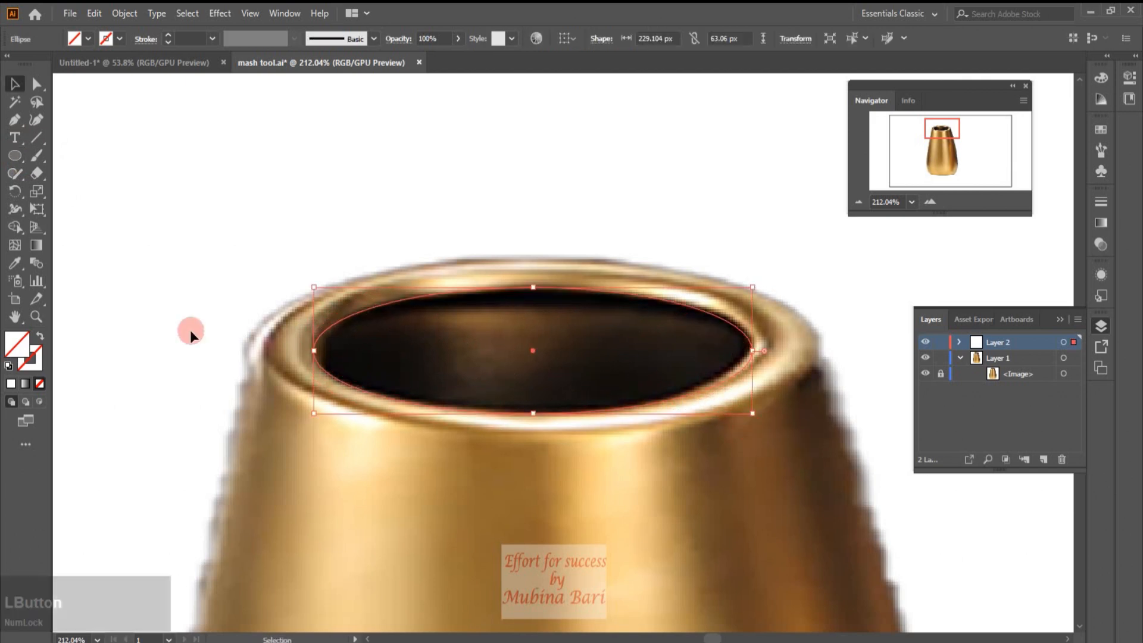
Convert the opening's ellipse into a gradient mesh and switch only Layer 2 to outline view
{"action": "left_click", "coordinate": [15, 245]}
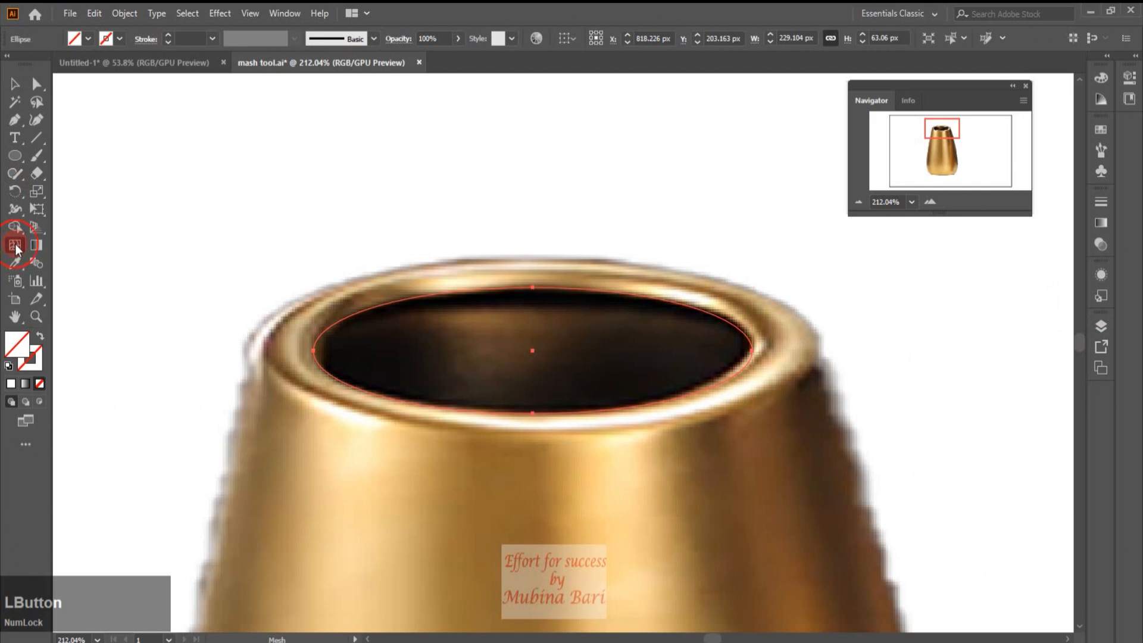
{"action": "left_click", "coordinate": [631, 293]}
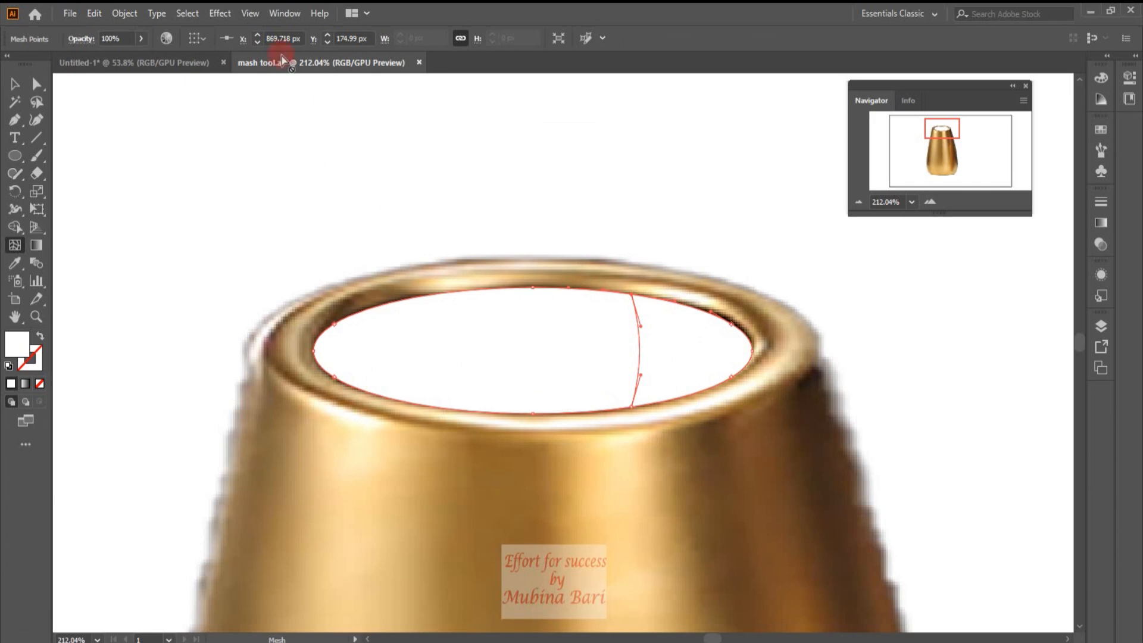
{"action": "left_click", "coordinate": [252, 13]}
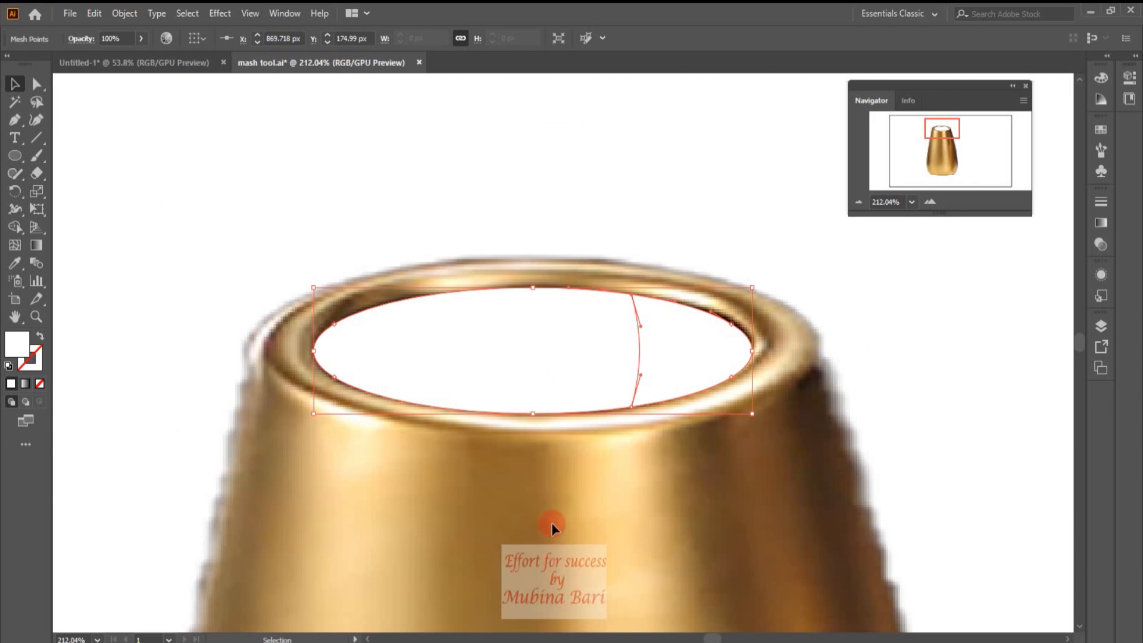
{"action": "left_click", "coordinate": [1106, 326]}
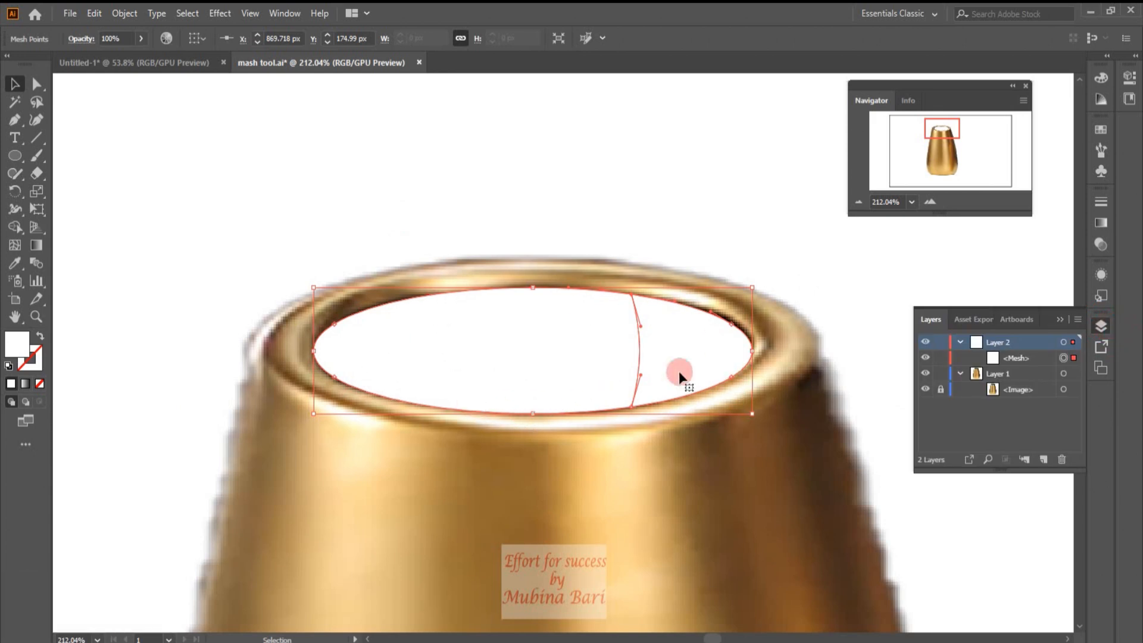
{"action": "left_click", "coordinate": [926, 345], "text": "ctrl"}
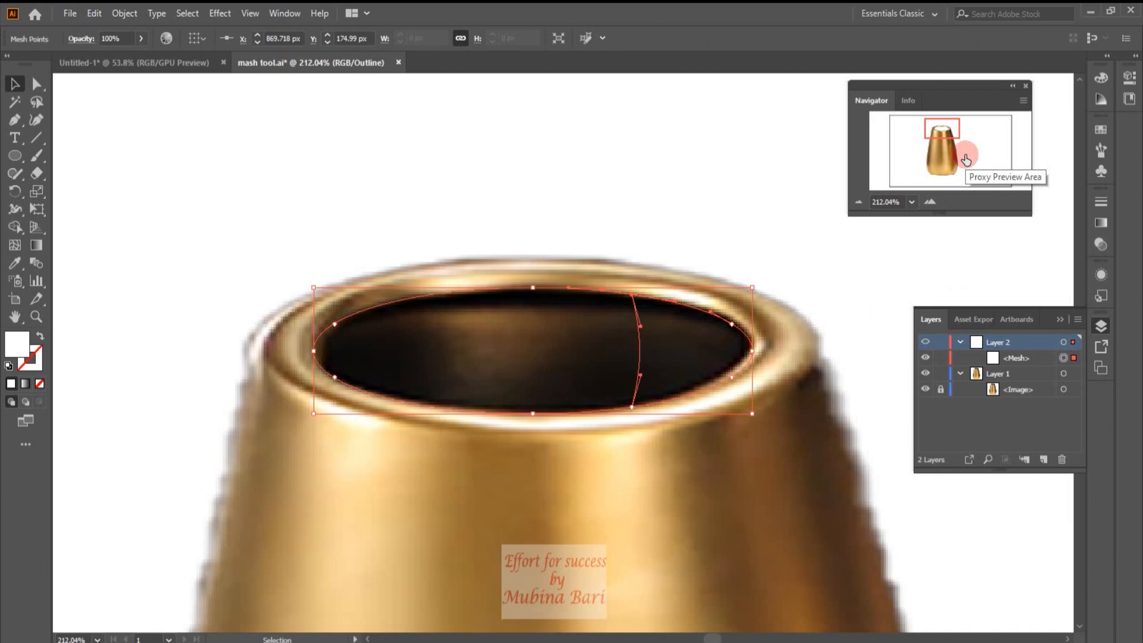
Delete the mesh point on the ellipse's upper edge, right of its centre
{"action": "left_click", "coordinate": [37, 83]}
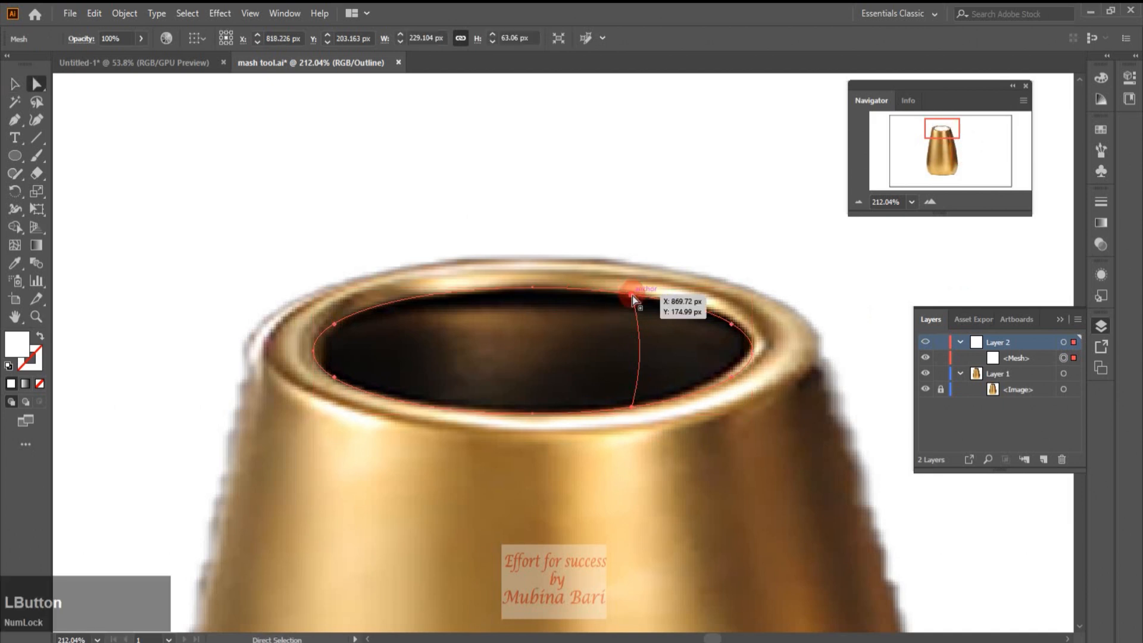
{"action": "left_click", "coordinate": [632, 295]}
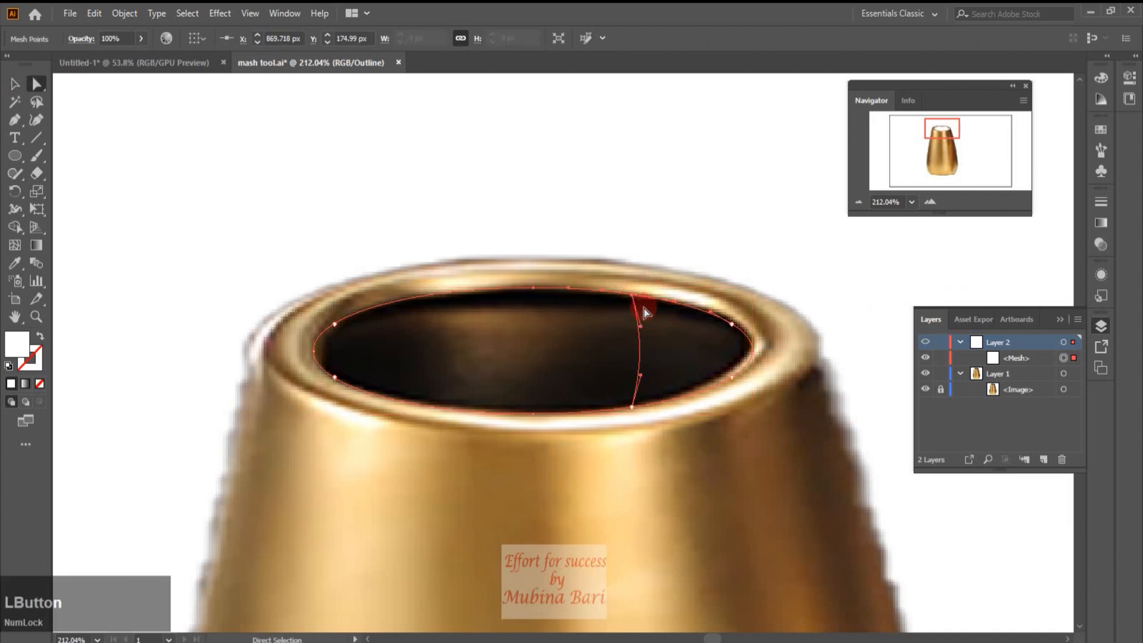
{"action": "key", "text": "Delete"}
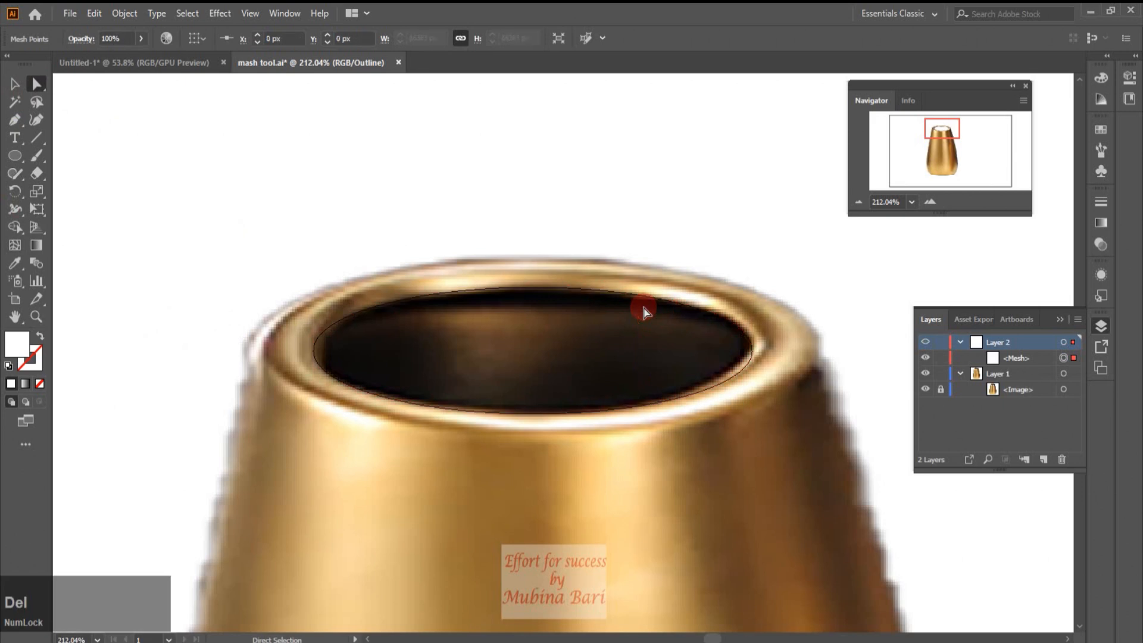
Colour the whole ellipse mesh with the near-black sampled from inside the vase opening
{"action": "left_click", "coordinate": [338, 384]}
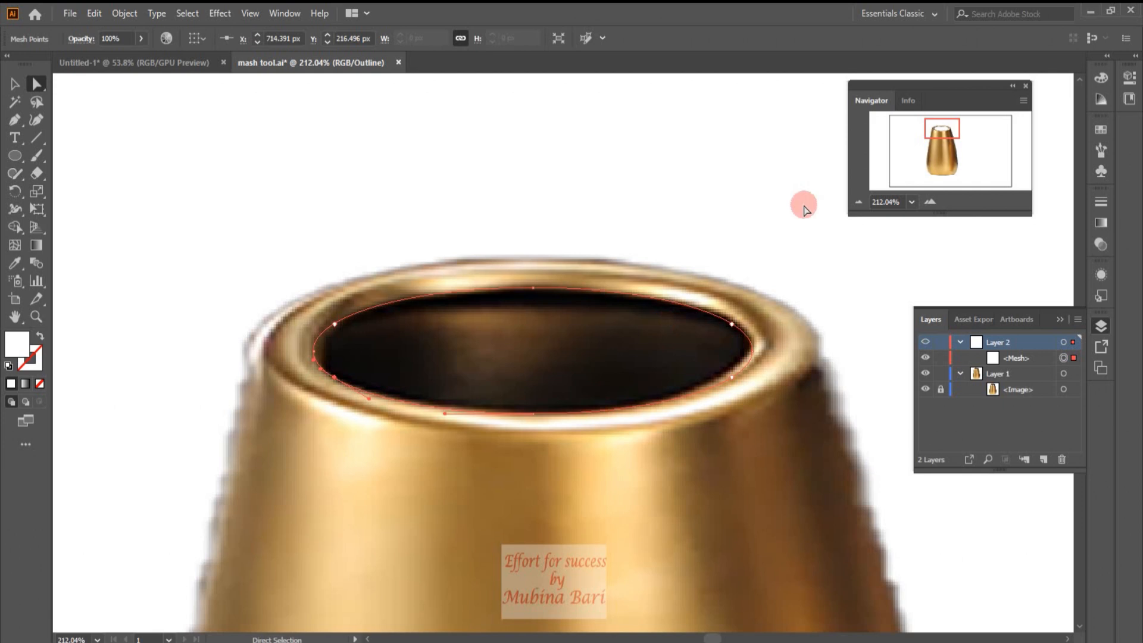
{"action": "key", "text": "v"}
{"action": "left_click", "coordinate": [349, 381]}
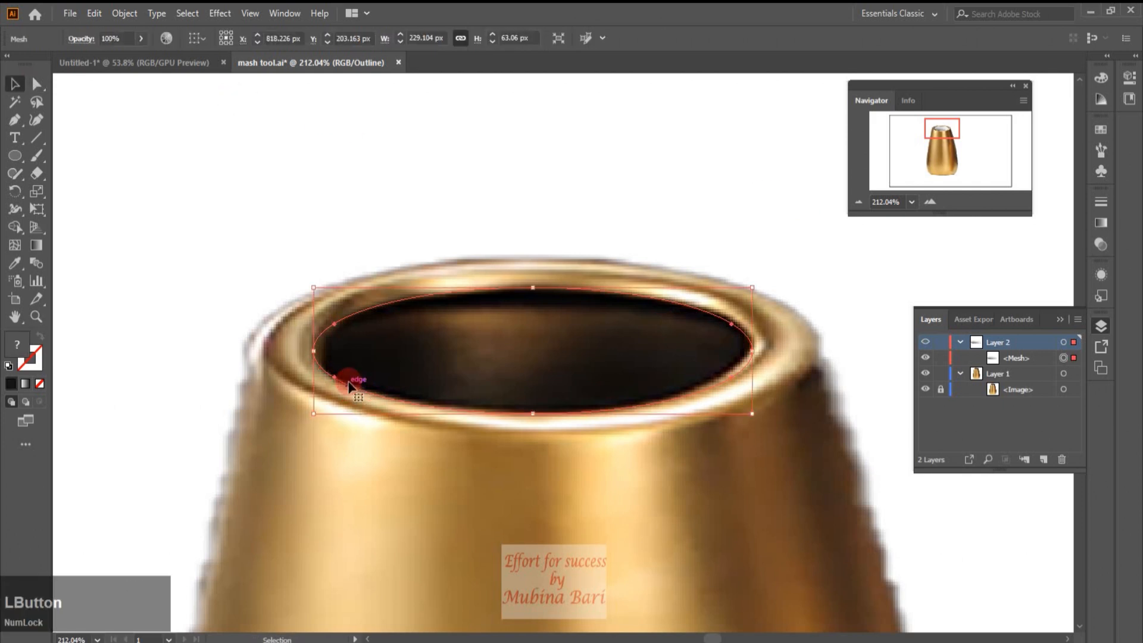
{"action": "left_click", "coordinate": [14, 262]}
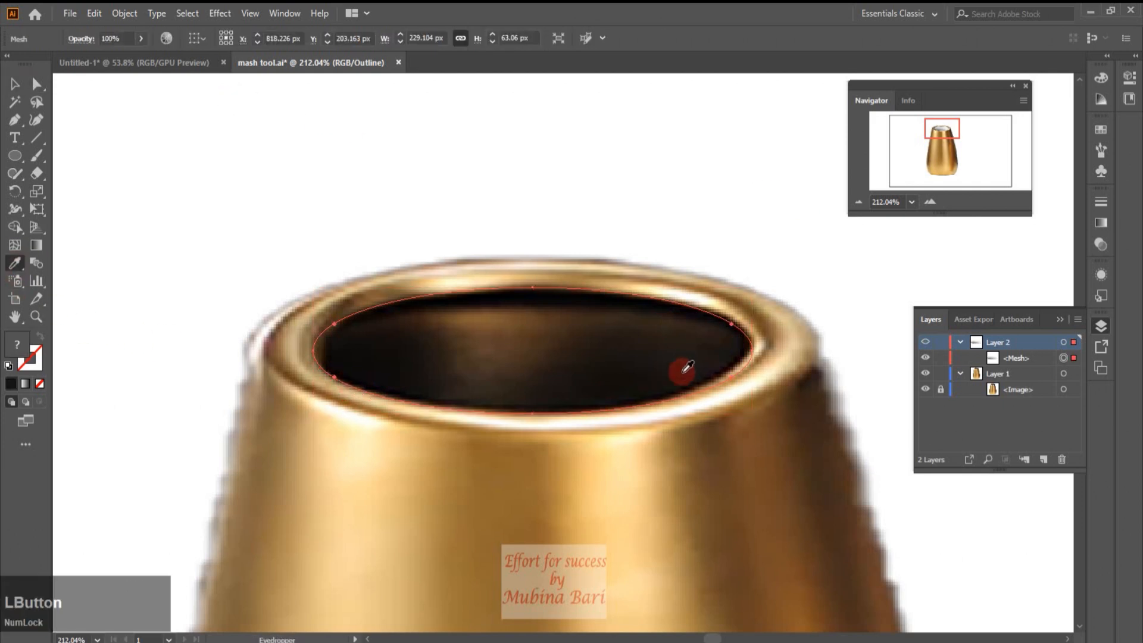
{"action": "left_click", "coordinate": [647, 368]}
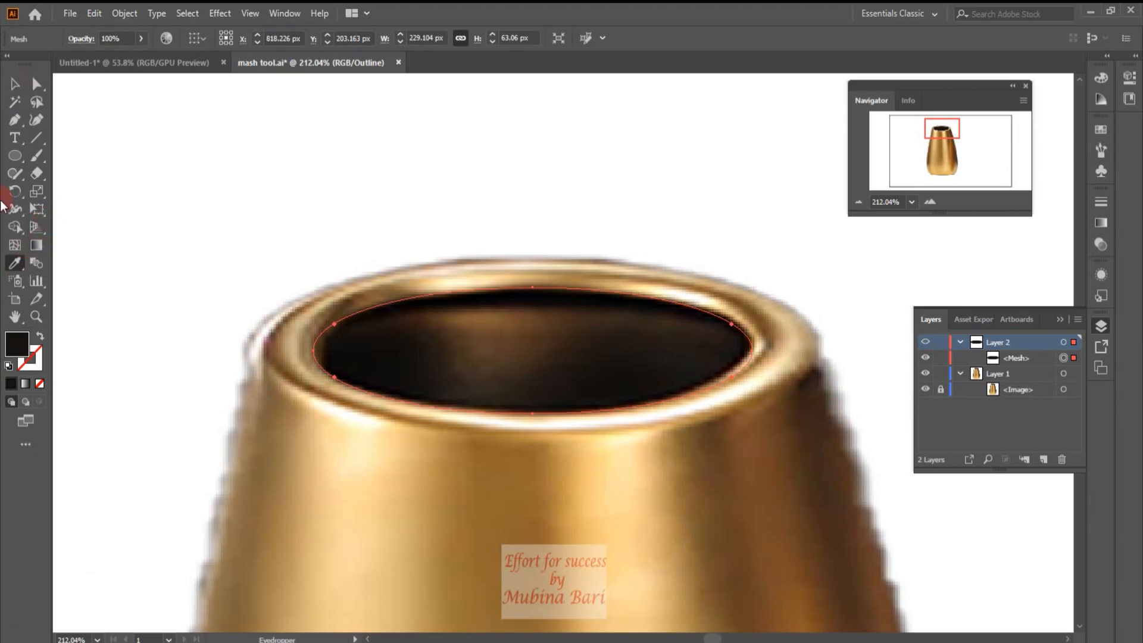
Add vertical and horizontal mesh lines across the opening's ellipse mesh, following the brown glow and the dark upper edge
{"action": "left_click", "coordinate": [14, 245]}
{"action": "left_click", "coordinate": [429, 296]}
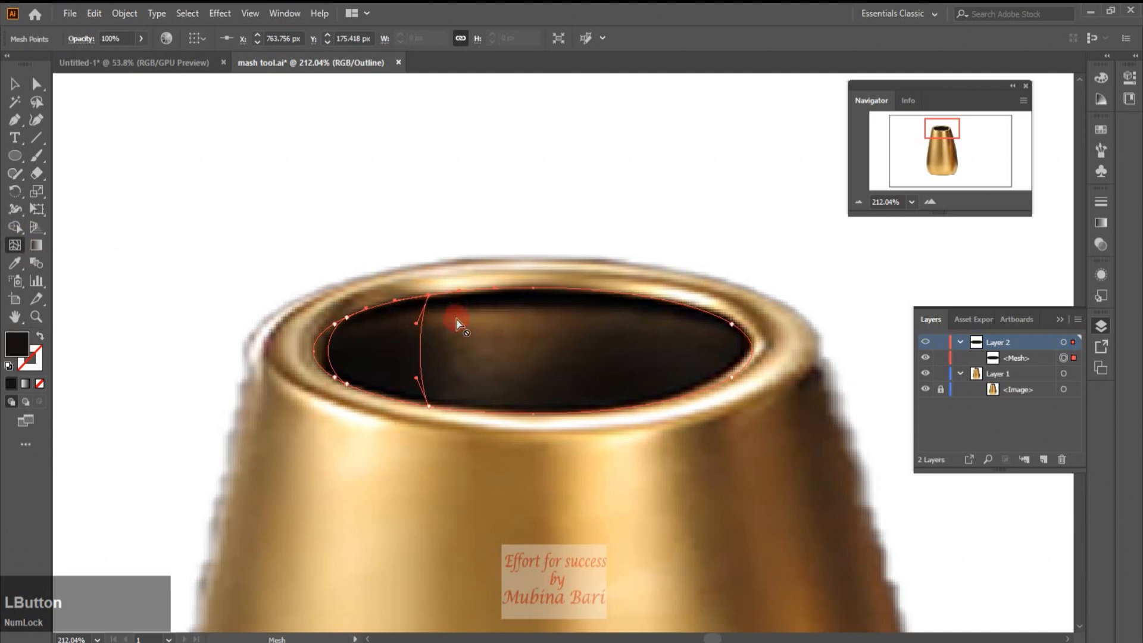
{"action": "left_click", "coordinate": [423, 325]}
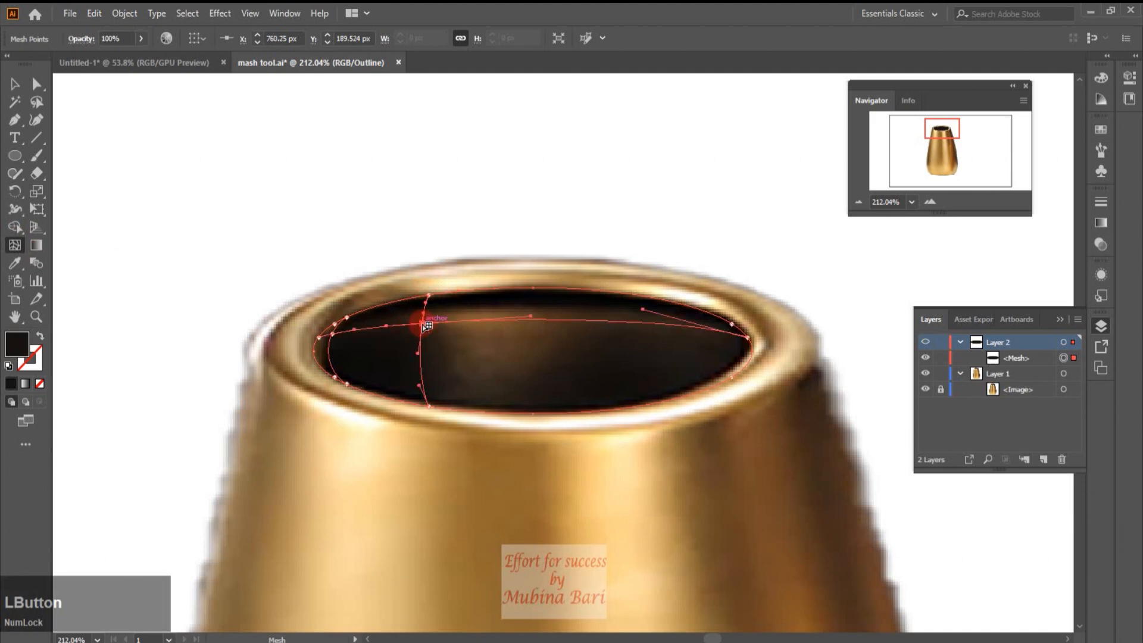
{"action": "left_click", "coordinate": [587, 293]}
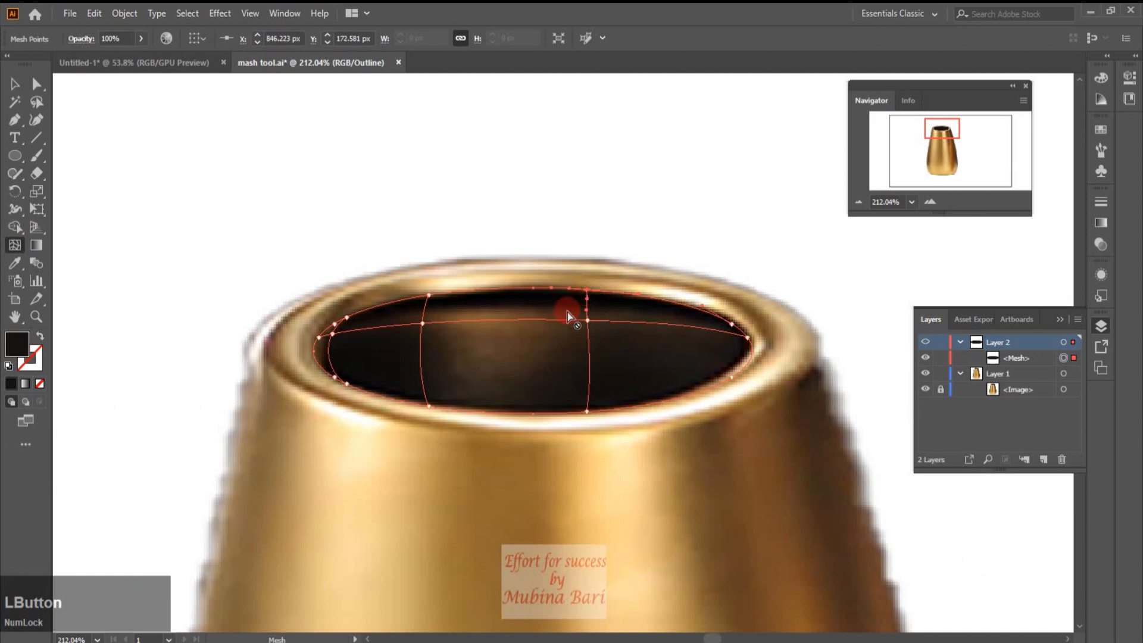
{"action": "left_click", "coordinate": [420, 361]}
{"action": "left_click", "coordinate": [505, 364]}
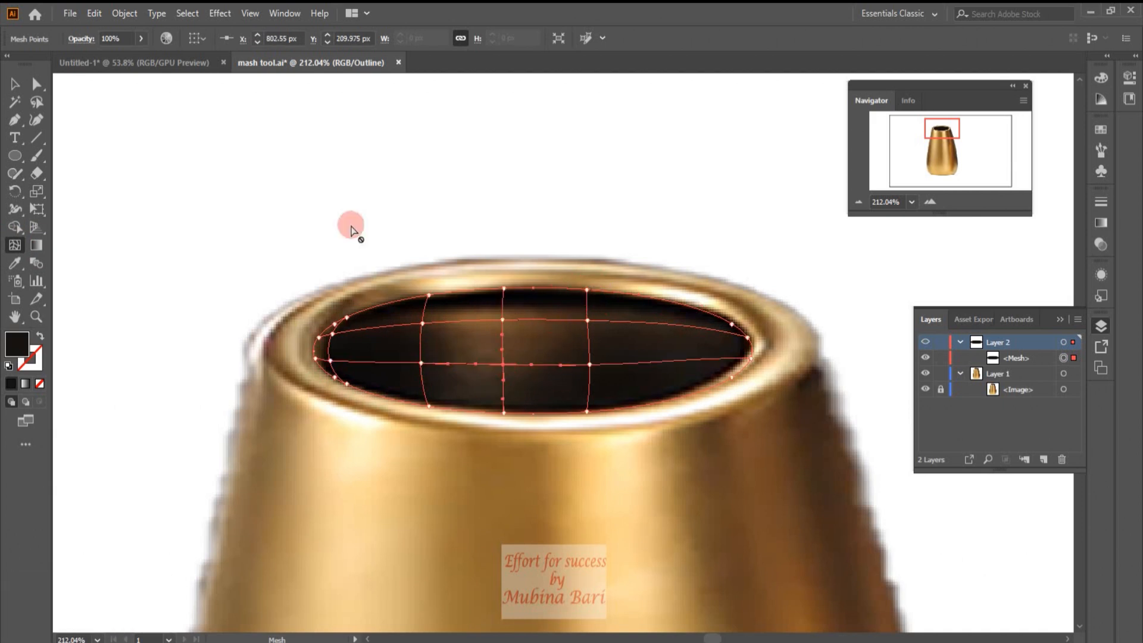
{"action": "left_click", "coordinate": [426, 306]}
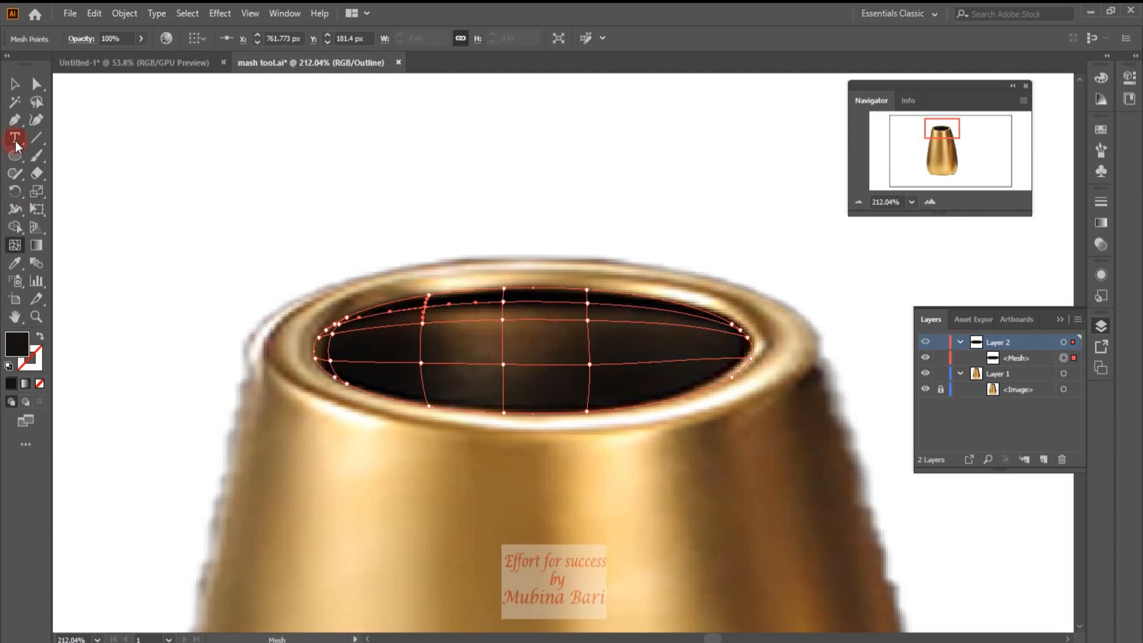
Colour the opening mesh's inner points with the brown sampled from the glow inside the vase and return Layer 2 to preview
{"action": "left_click", "coordinate": [36, 84]}
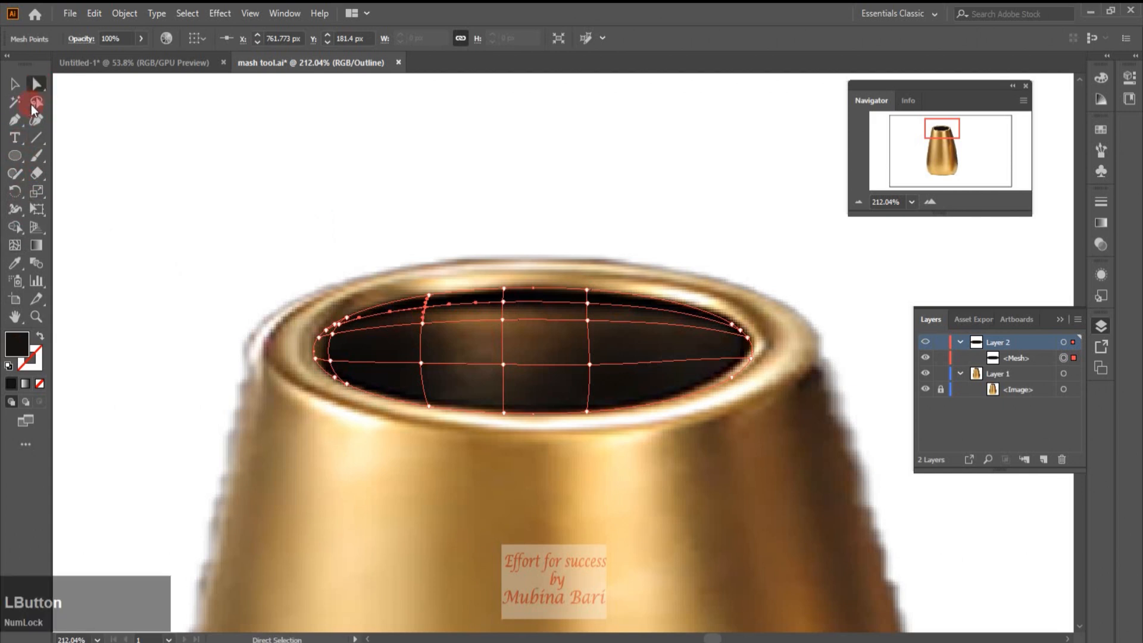
{"action": "left_click_drag", "start_coordinate": [419, 333], "coordinate": [422, 330]}
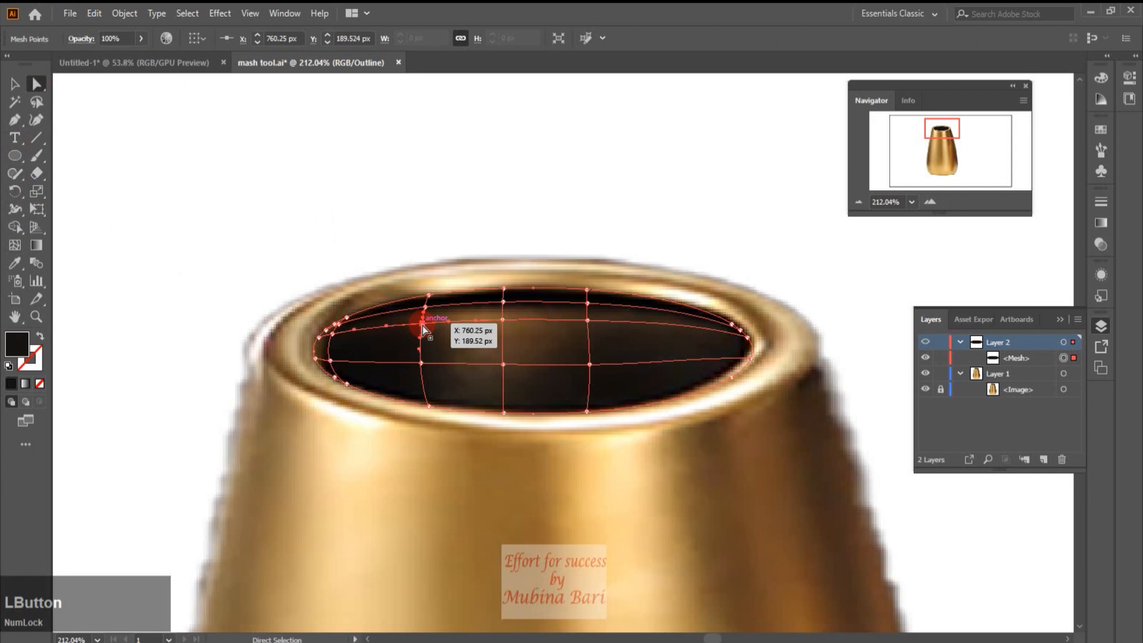
{"action": "left_click", "coordinate": [502, 321], "text": "shift"}
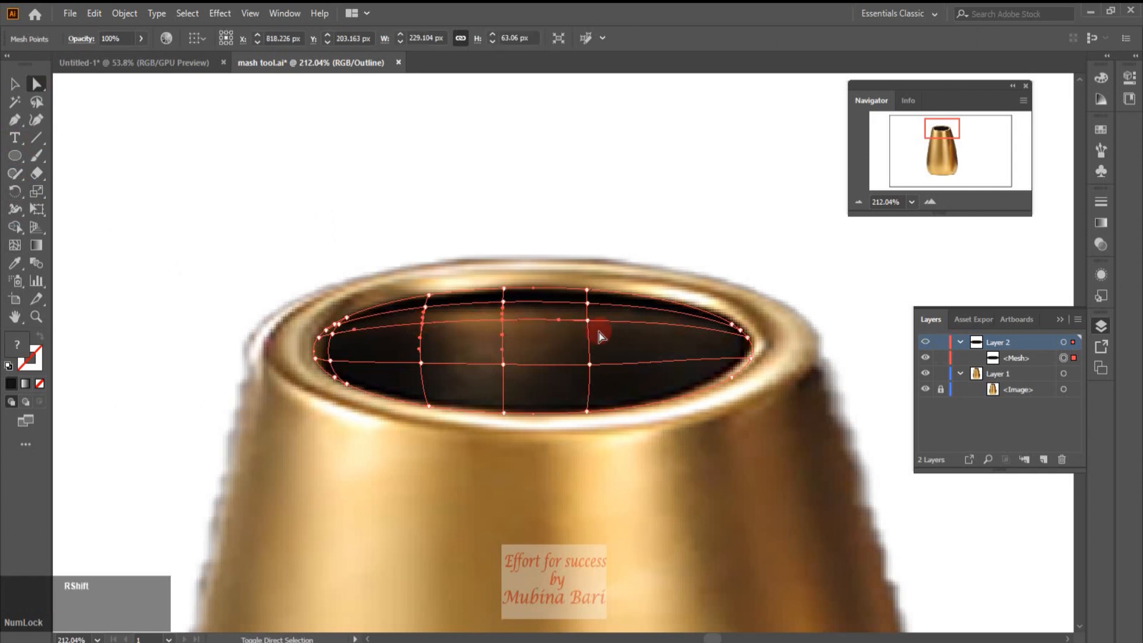
{"action": "left_click", "coordinate": [503, 367], "text": "shift"}
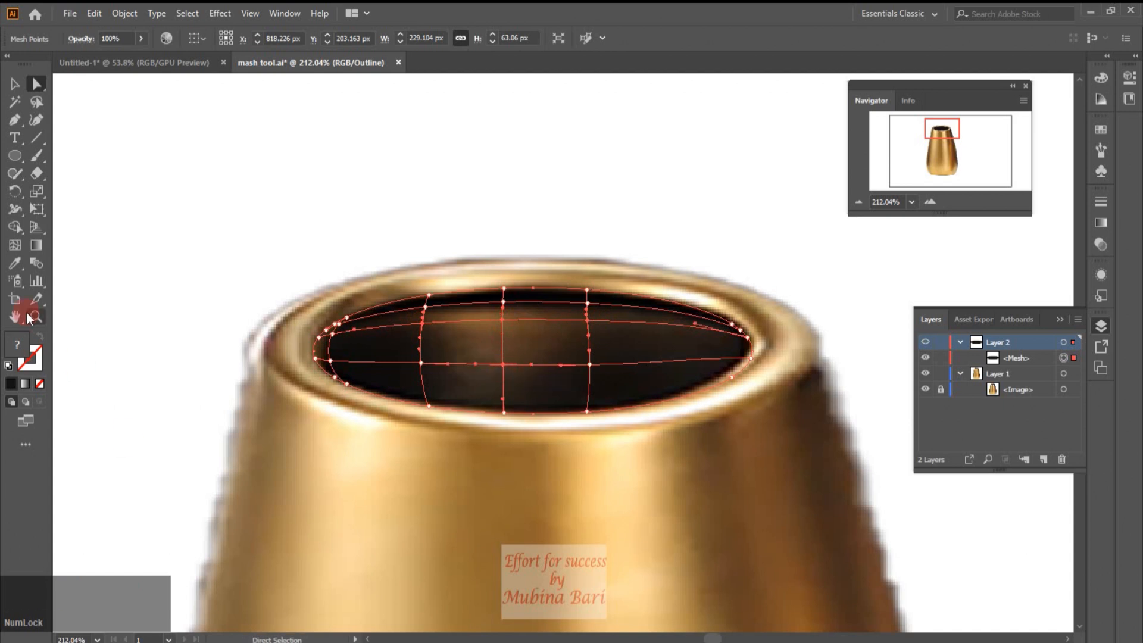
{"action": "left_click", "coordinate": [15, 262]}
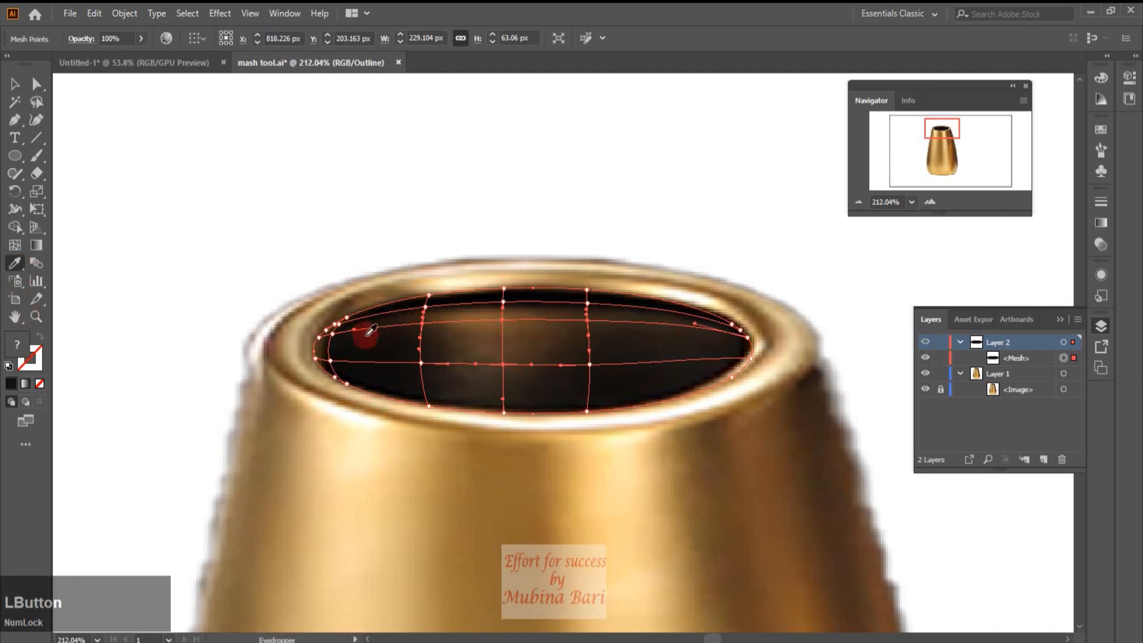
{"action": "left_click", "coordinate": [488, 310]}
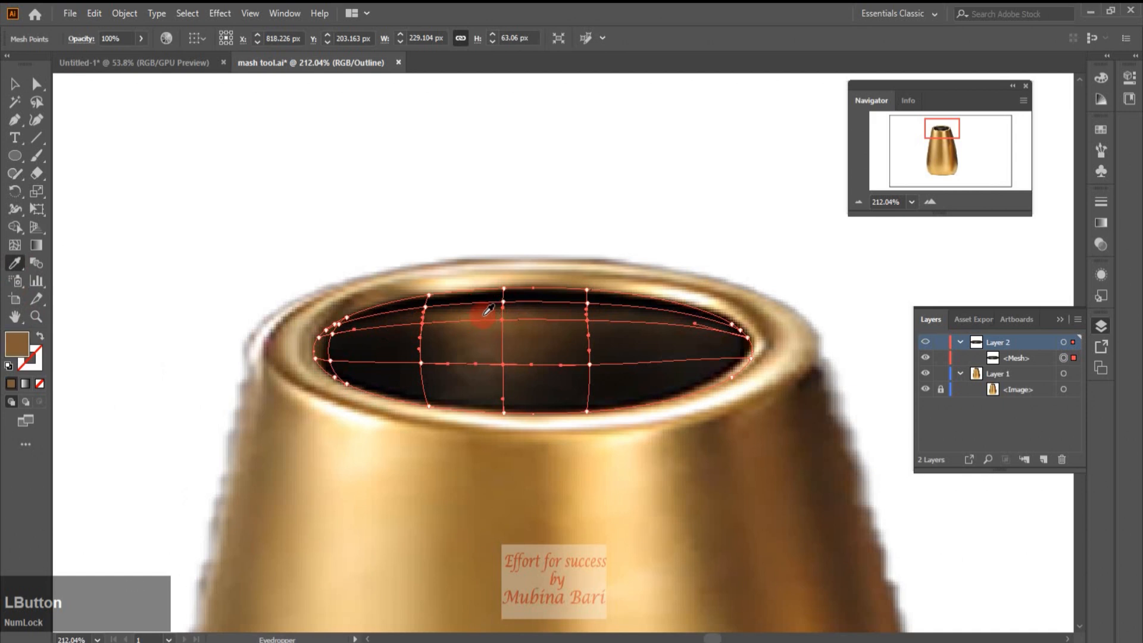
{"action": "left_click", "coordinate": [936, 339]}
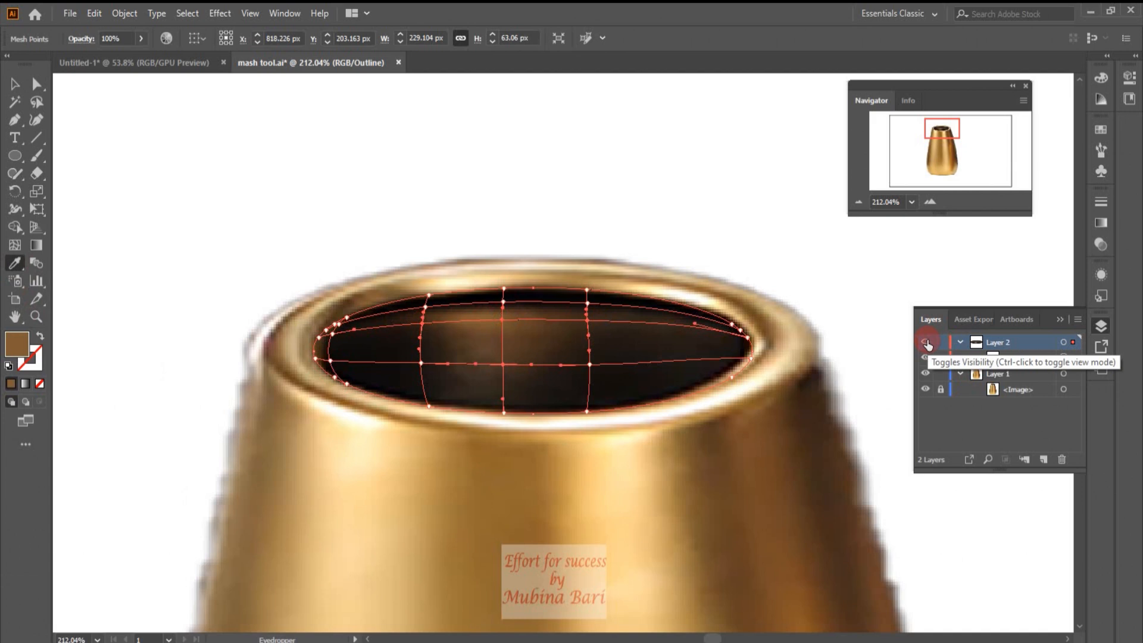
{"action": "left_click", "coordinate": [926, 342], "text": "ctrl"}
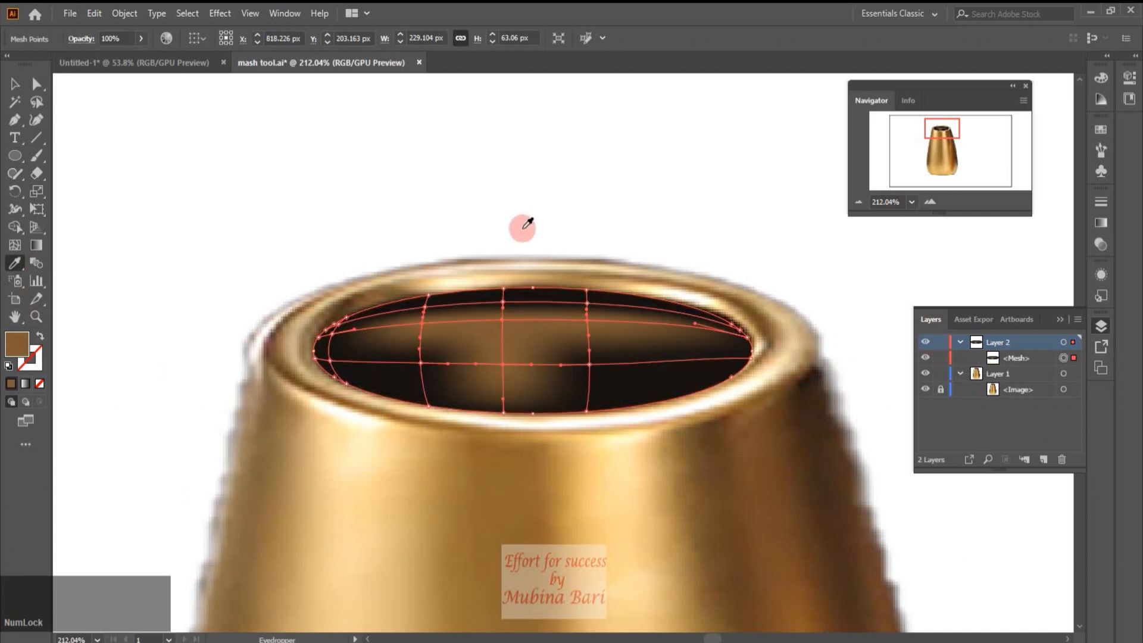
Move the coloured opening mesh above the vase to compare it with the photo and undo the move
{"action": "key", "text": "v"}
{"action": "left_click", "coordinate": [289, 337]}
{"action": "left_click_drag", "start_coordinate": [614, 349], "coordinate": [617, 276]}
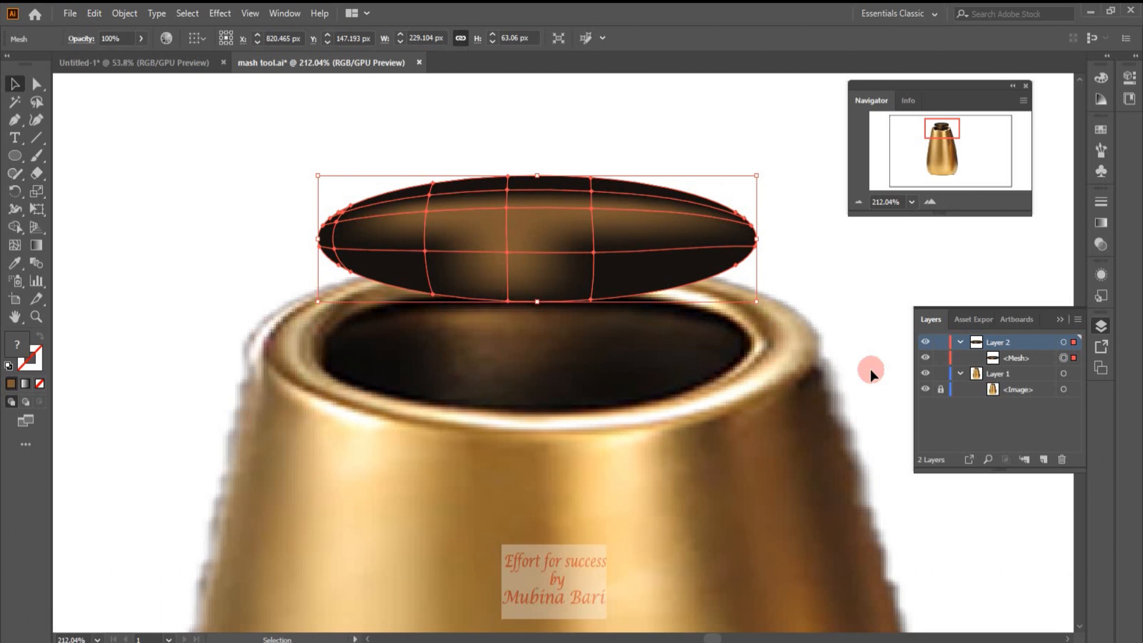
{"action": "key", "text": "ctrl+z"}
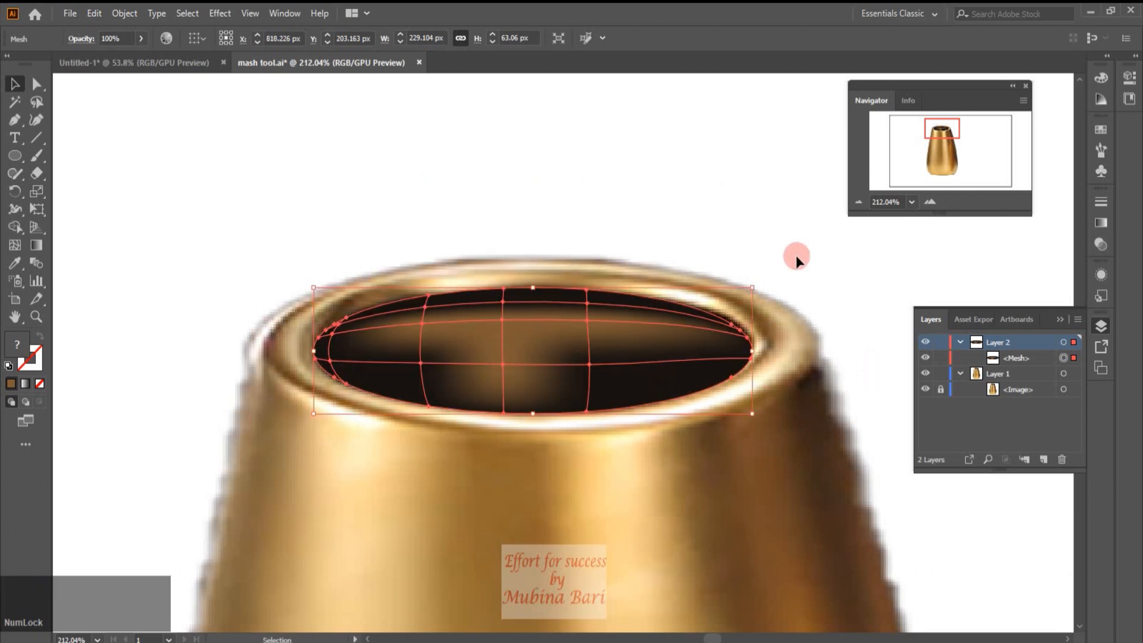
{"action": "left_click", "coordinate": [796, 255]}
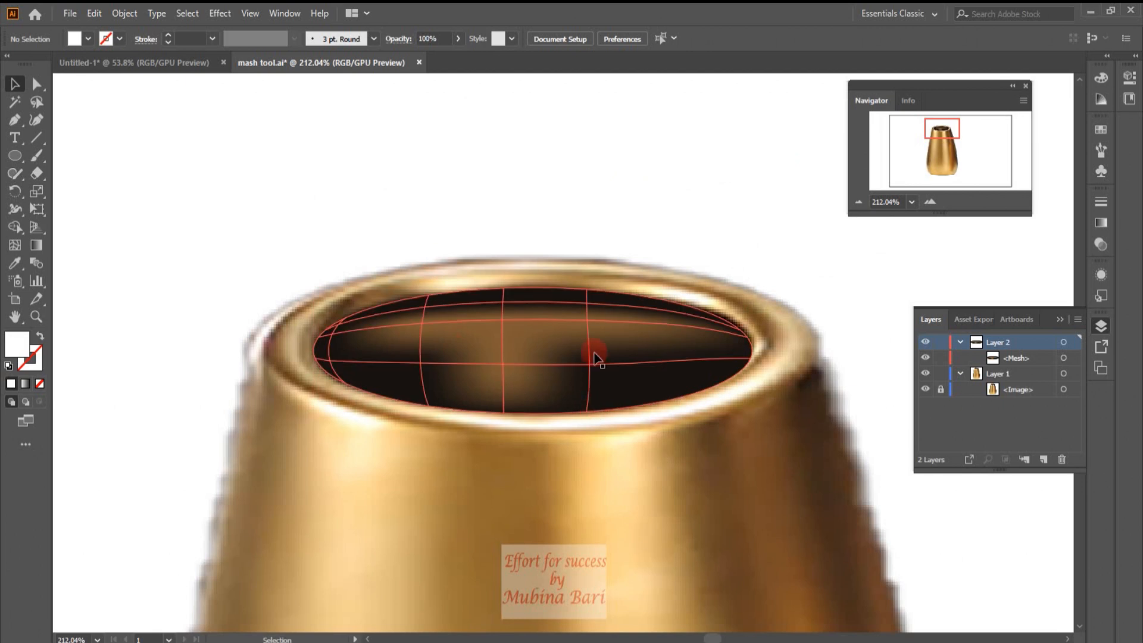
Lock Layer 2 and hide it
{"action": "left_click", "coordinate": [594, 355]}
{"action": "left_click", "coordinate": [963, 407]}
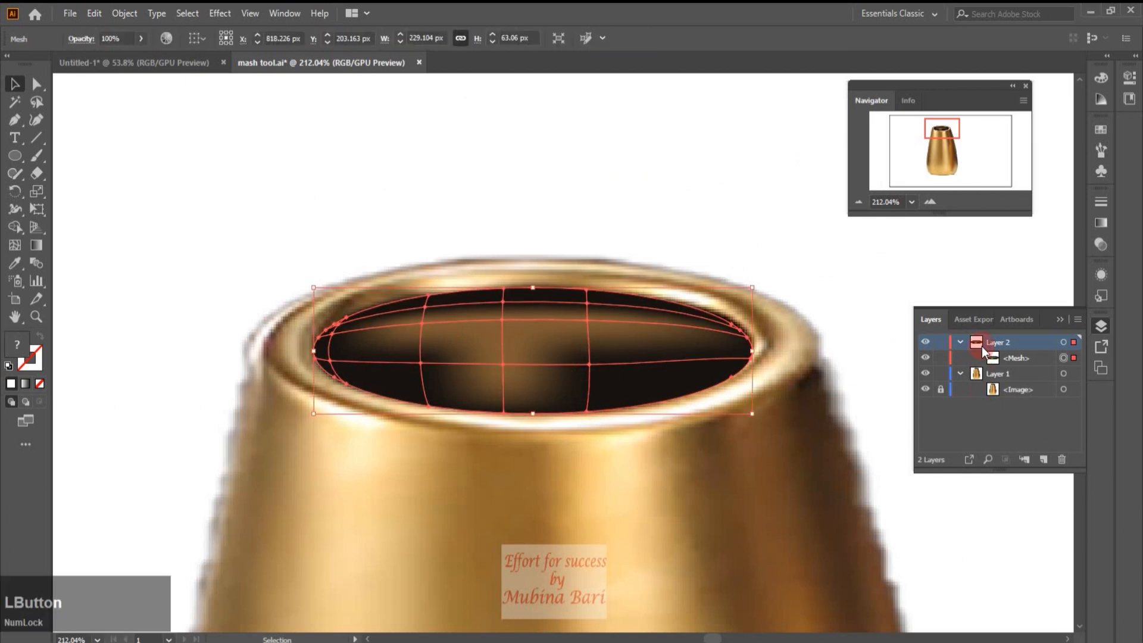
{"action": "left_click", "coordinate": [931, 343]}
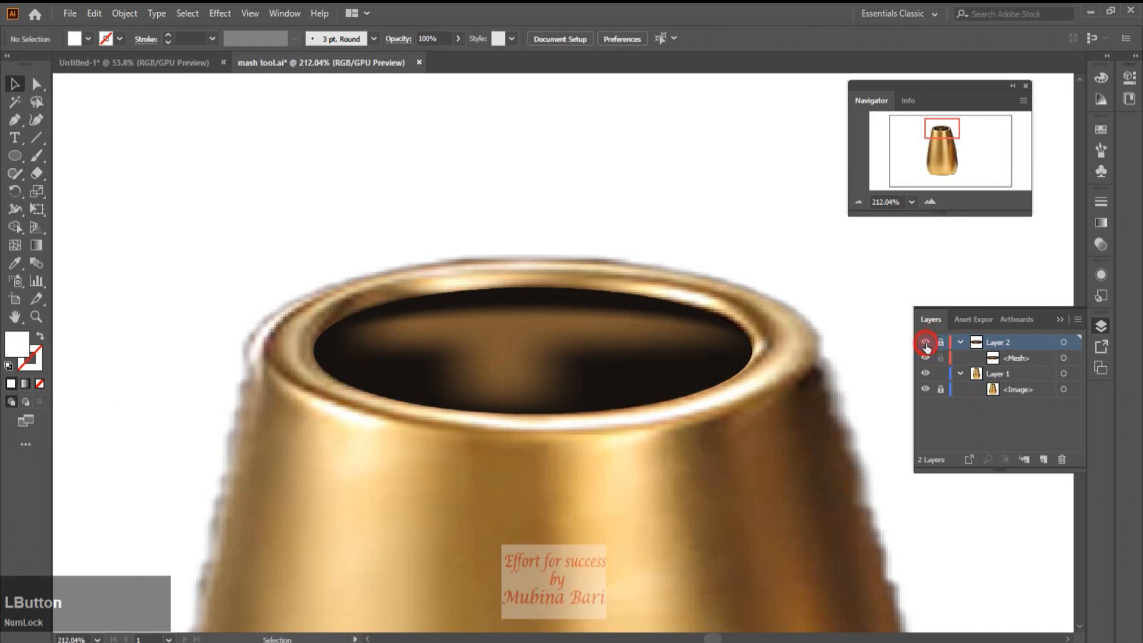
{"action": "left_click", "coordinate": [926, 343]}
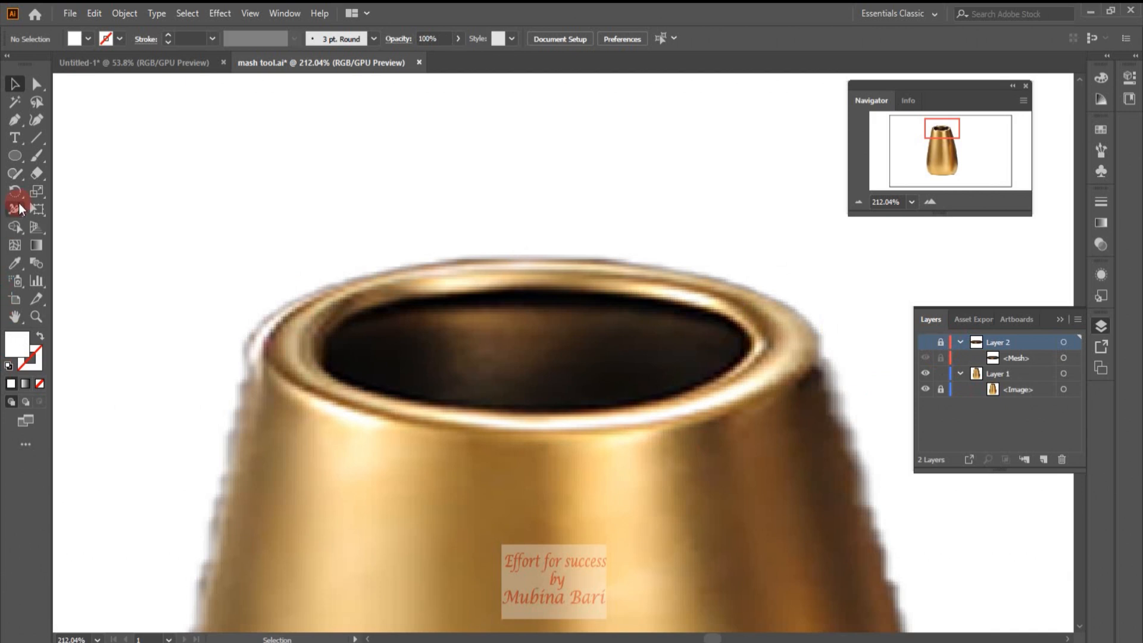
Draw an ellipse about 288 px wide and 88 px high around the vase's outer rim
{"action": "left_click", "coordinate": [15, 155]}
{"action": "left_click_drag", "start_coordinate": [278, 301], "coordinate": [781, 432]}
{"action": "left_click_drag", "start_coordinate": [530, 308], "coordinate": [536, 264]}
{"action": "left_click_drag", "start_coordinate": [536, 264], "coordinate": [536, 256]}
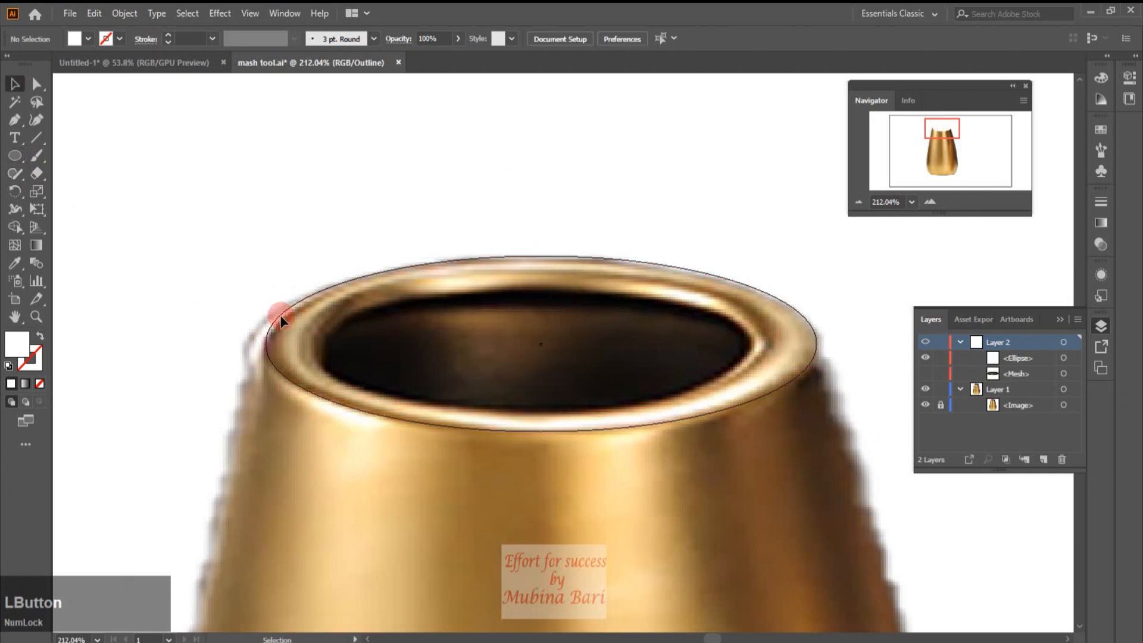
Fill the rim ellipse with the tan gold sampled from the photo and check it in preview before returning Layer 2 to outline view
{"action": "left_click", "coordinate": [263, 316]}
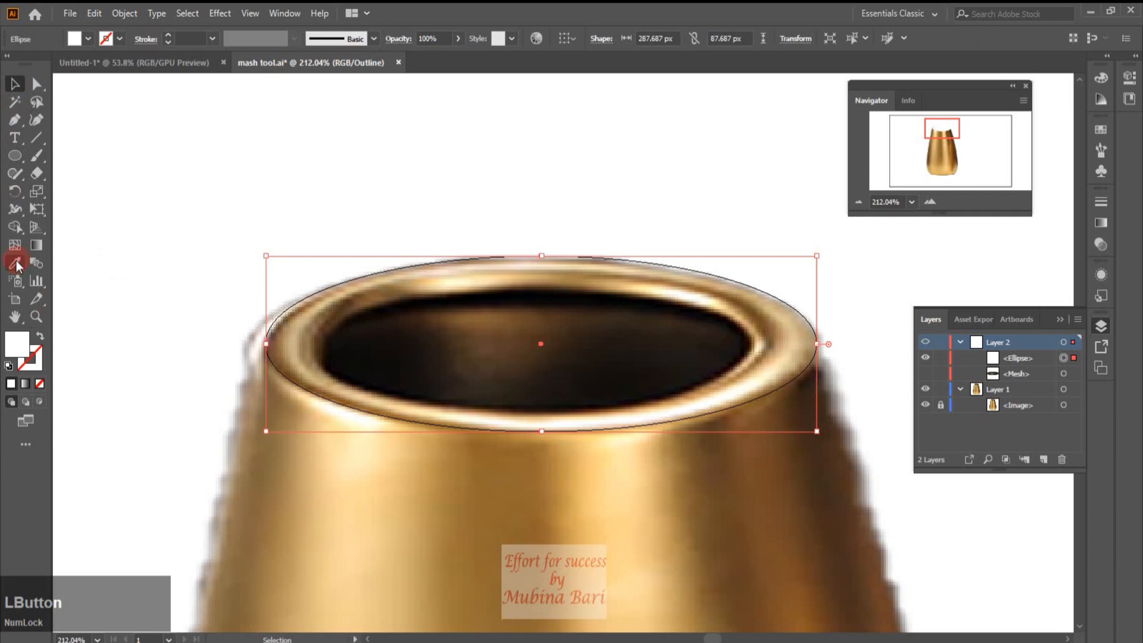
{"action": "left_click", "coordinate": [15, 263]}
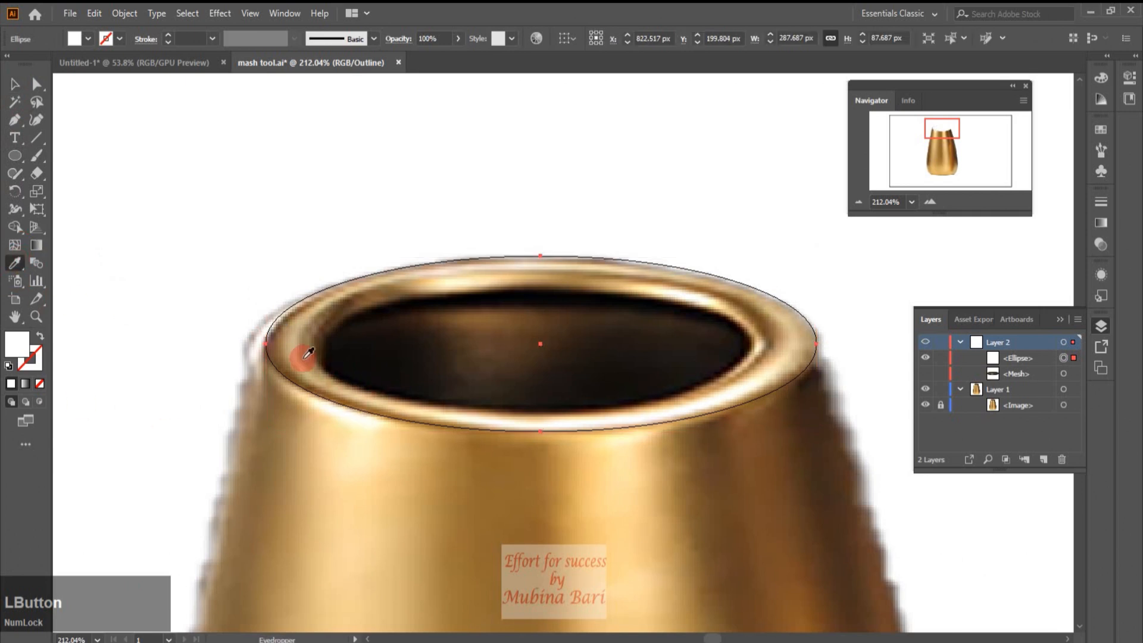
{"action": "left_click", "coordinate": [740, 366]}
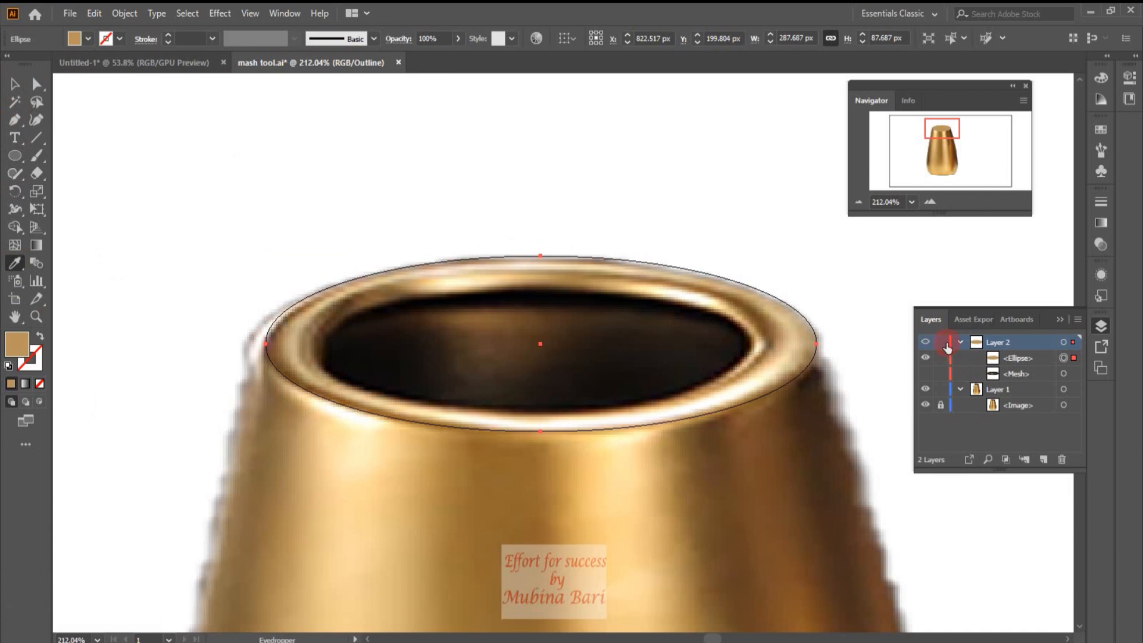
{"action": "key", "text": "ctrl"}
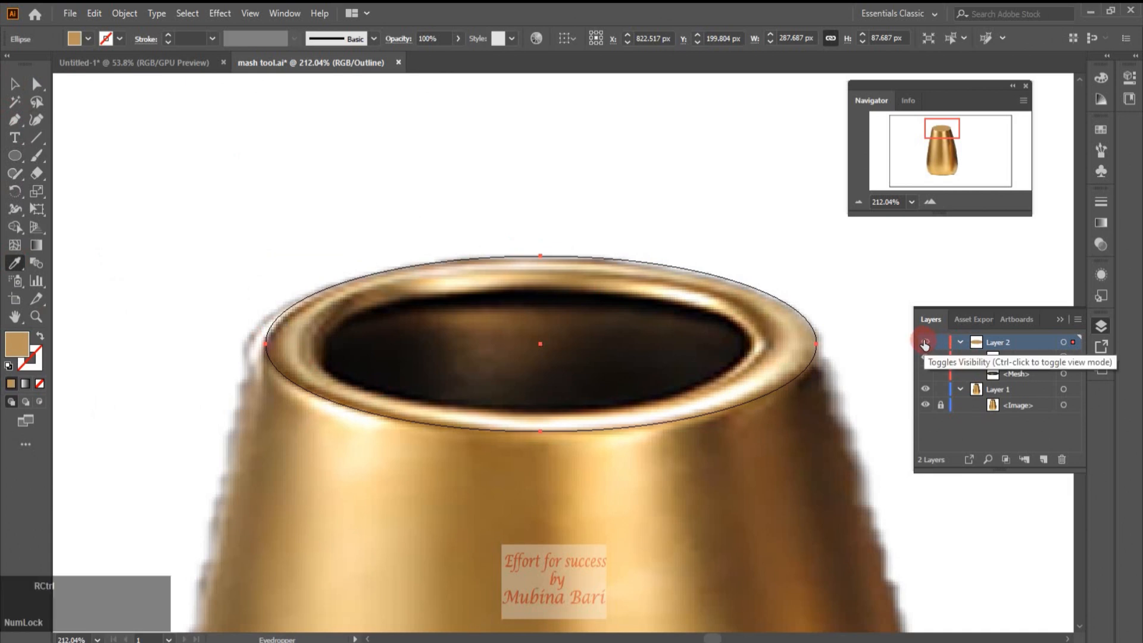
{"action": "left_click", "coordinate": [924, 344], "text": "ctrl"}
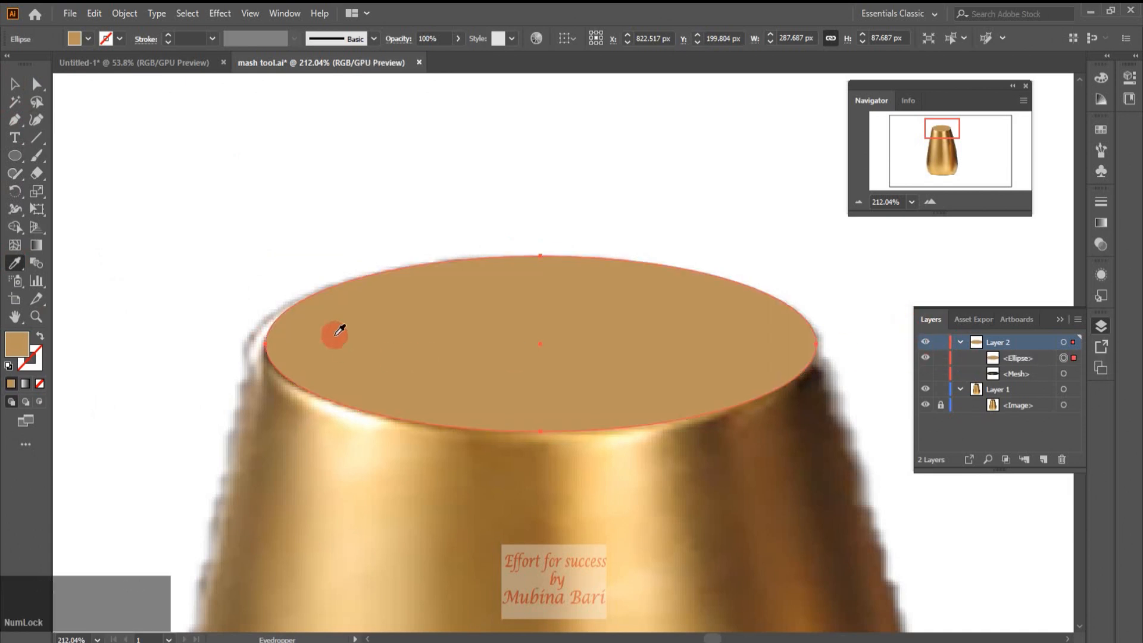
{"action": "left_click", "coordinate": [926, 345], "text": "ctrl"}
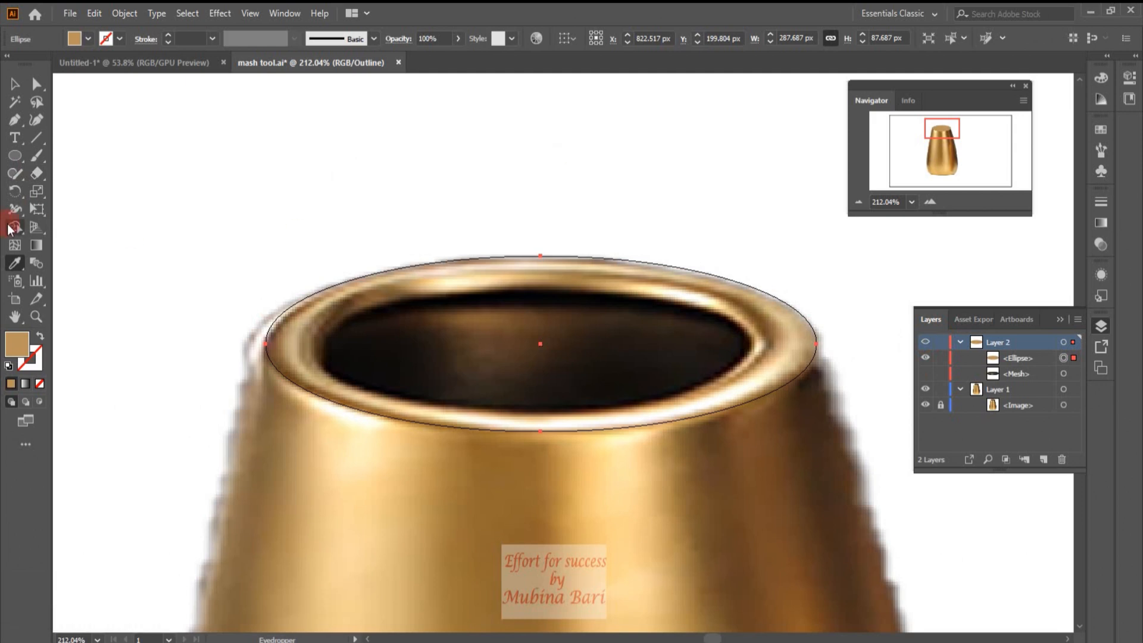
Convert the rim ellipse into a gradient mesh with five vertical lines from the upper edge and horizontal lines through the middle and lower rim
{"action": "left_click", "coordinate": [15, 245]}
{"action": "left_click", "coordinate": [345, 281]}
{"action": "left_click", "coordinate": [430, 264]}
{"action": "left_click", "coordinate": [505, 257]}
{"action": "left_click", "coordinate": [630, 260]}
{"action": "left_click", "coordinate": [718, 277]}
{"action": "left_click", "coordinate": [816, 350]}
{"action": "left_click", "coordinate": [503, 425]}
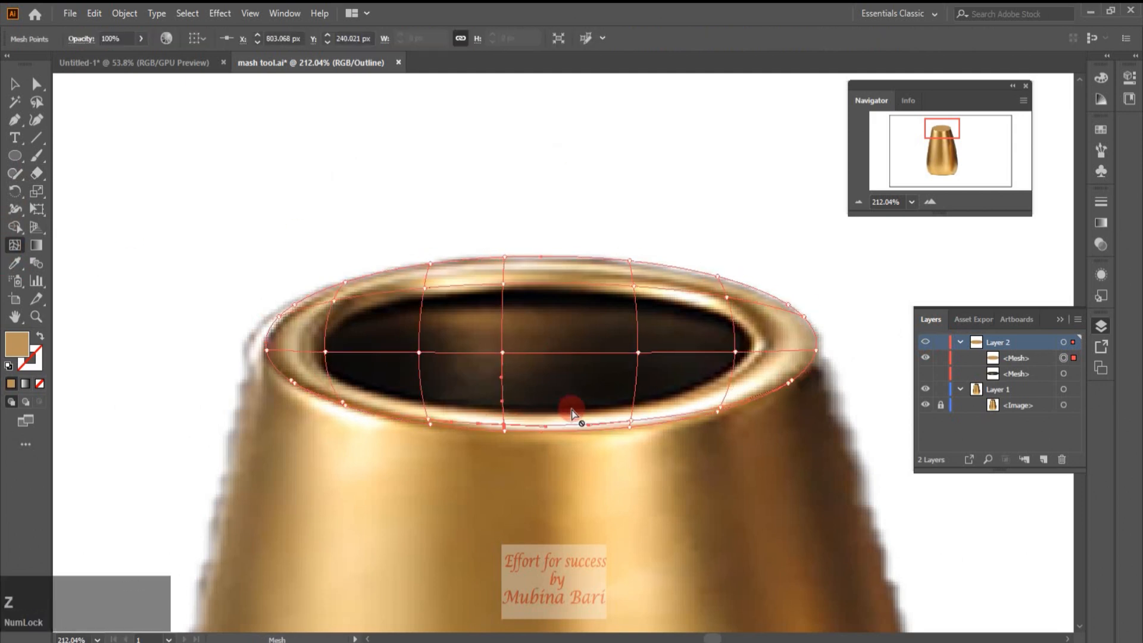
Add further mesh lines on the right half of the rim mesh and fit its lower points to the bright lower rim
{"action": "left_click", "coordinate": [728, 279]}
{"action": "left_click_drag", "start_coordinate": [503, 425], "coordinate": [504, 420]}
{"action": "left_click_drag", "start_coordinate": [631, 420], "coordinate": [632, 415]}
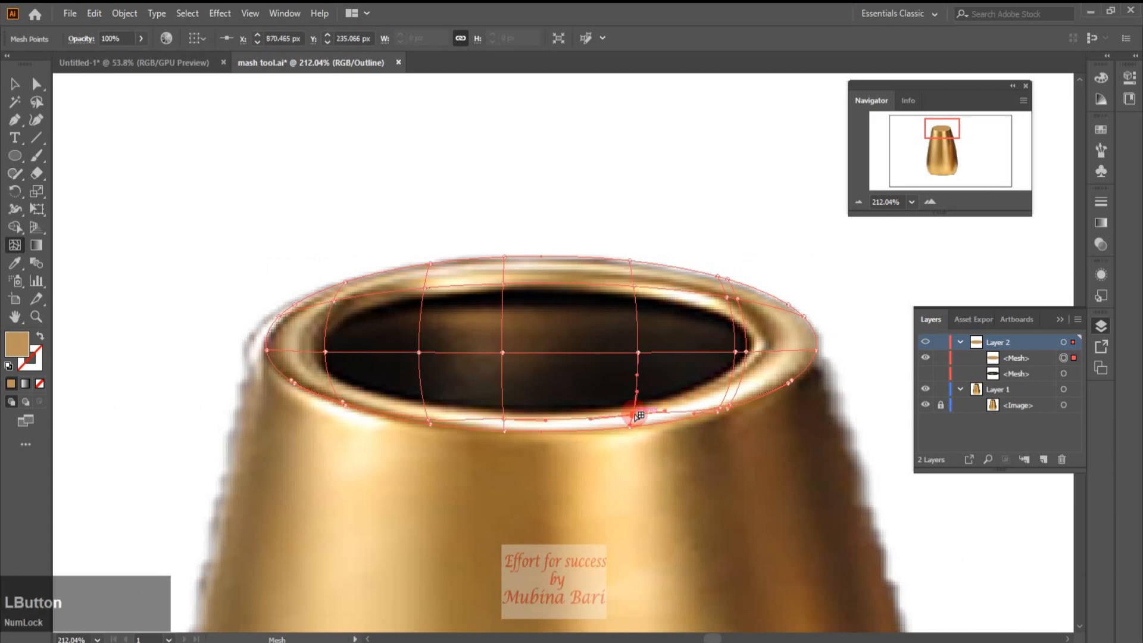
{"action": "left_click", "coordinate": [742, 376]}
{"action": "left_click", "coordinate": [654, 288]}
{"action": "left_click", "coordinate": [684, 291]}
Colour the mesh points along the lower and right rim with the bright highlight sampled from the rim's lower edge
{"action": "left_click", "coordinate": [37, 84]}
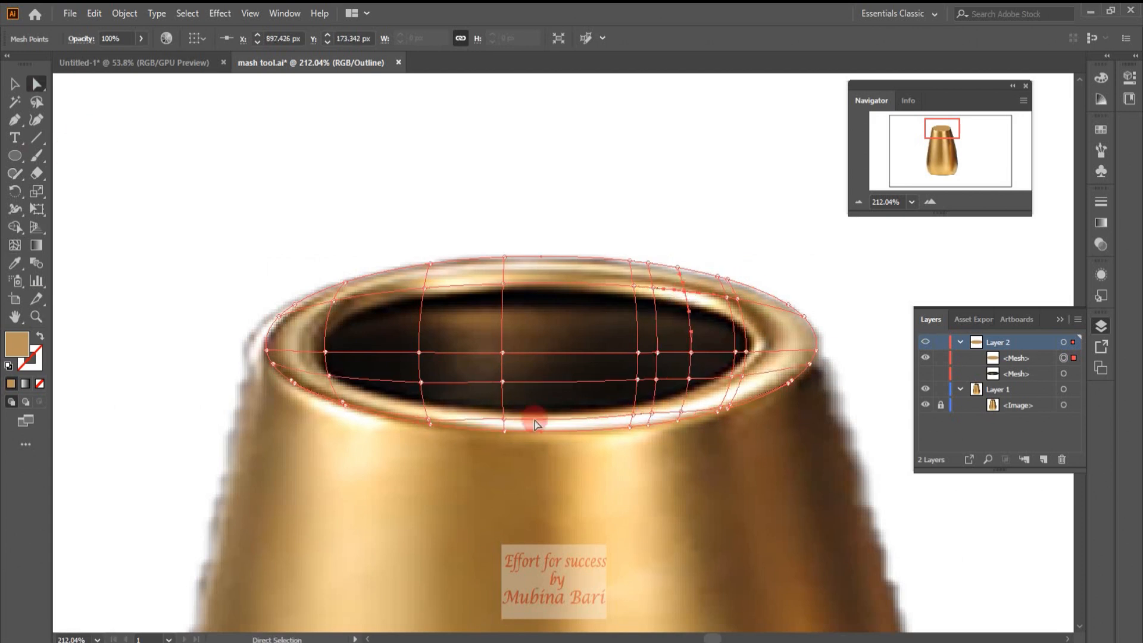
{"action": "left_click", "coordinate": [784, 349]}
{"action": "left_click", "coordinate": [37, 84]}
{"action": "left_click", "coordinate": [783, 369]}
{"action": "left_click", "coordinate": [730, 404], "text": "shift"}
{"action": "left_click", "coordinate": [653, 413], "text": "shift"}
{"action": "left_click", "coordinate": [503, 419], "text": "shift"}
{"action": "left_click", "coordinate": [15, 263]}
{"action": "left_click", "coordinate": [587, 422]}
Colour the three mesh points on the left inner rim with the brown sampled from the rim beside them
{"action": "left_click", "coordinate": [15, 84]}
{"action": "left_click", "coordinate": [37, 83]}
{"action": "left_click", "coordinate": [333, 301]}
{"action": "left_click", "coordinate": [325, 351], "text": "shift"}
{"action": "left_click", "coordinate": [328, 376], "text": "shift"}
{"action": "left_click", "coordinate": [15, 262]}
{"action": "left_click", "coordinate": [307, 346]}
{"action": "left_click", "coordinate": [15, 84]}
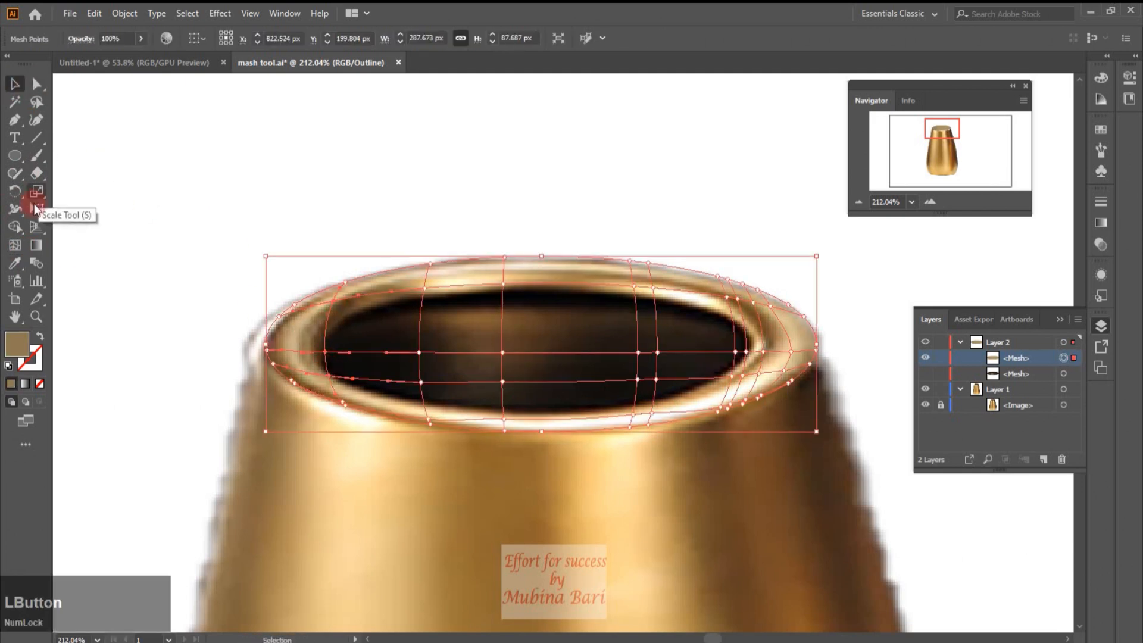
Colour the mesh point on the upper inner rim, right of centre, with the gold sampled from the upper rim and check the preview
{"action": "left_click", "coordinate": [15, 245]}
{"action": "left_click", "coordinate": [634, 287]}
{"action": "left_click", "coordinate": [14, 263]}
{"action": "left_click", "coordinate": [519, 274]}
{"action": "left_click", "coordinate": [926, 343], "text": "ctrl"}
{"action": "left_click", "coordinate": [926, 343], "text": "ctrl"}
Add a mesh line along the upper rim and colour four of its points with the gold sampled from the upper rim
{"action": "left_click", "coordinate": [15, 245]}
{"action": "left_click", "coordinate": [504, 269]}
{"action": "left_click", "coordinate": [37, 84]}
{"action": "left_click", "coordinate": [339, 293]}
{"action": "left_click", "coordinate": [426, 276], "text": "shift"}
{"action": "left_click", "coordinate": [504, 270], "text": "shift"}
{"action": "left_click", "coordinate": [632, 274], "text": "shift"}
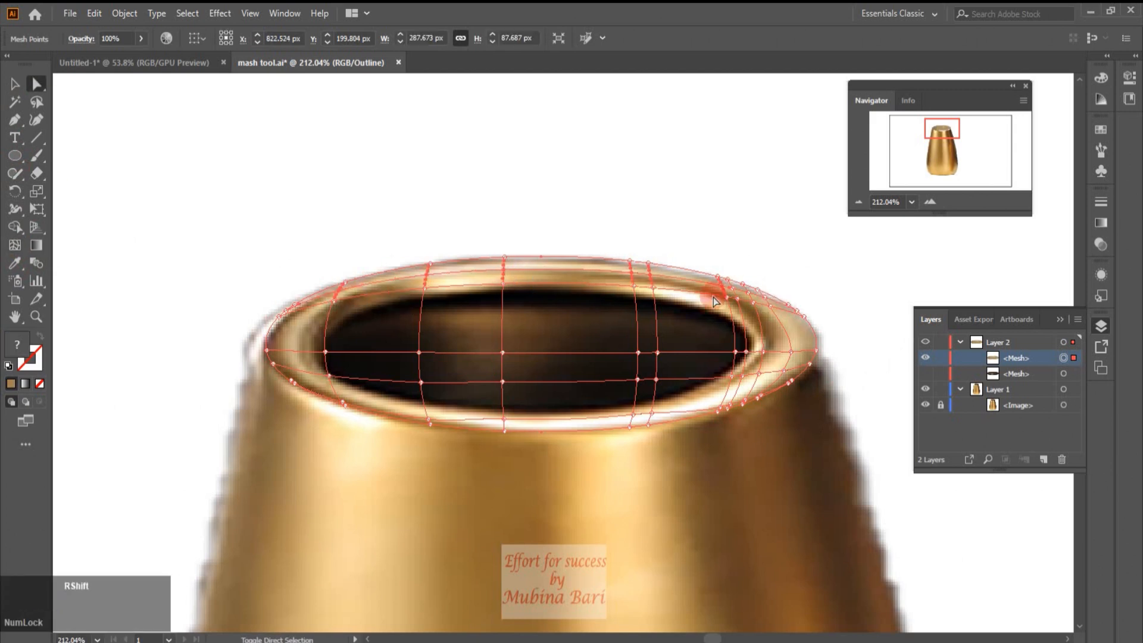
{"action": "left_click", "coordinate": [15, 263]}
{"action": "left_click", "coordinate": [487, 276]}
Colour three mesh points on the right inner rim with the brown sampled from the right rim and check the preview
{"action": "left_click", "coordinate": [37, 84]}
{"action": "left_click", "coordinate": [737, 299]}
{"action": "left_click", "coordinate": [746, 352], "text": "shift"}
{"action": "left_click", "coordinate": [763, 352], "text": "shift"}
{"action": "left_click", "coordinate": [15, 263]}
{"action": "left_click", "coordinate": [766, 322]}
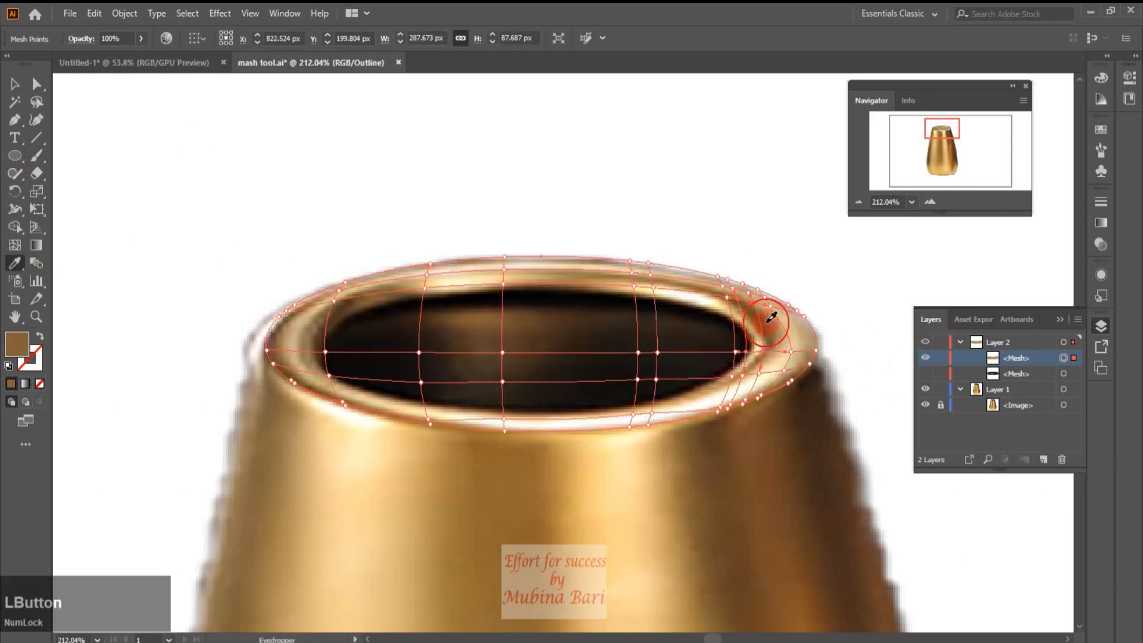
{"action": "left_click", "coordinate": [926, 343], "text": "ctrl"}
{"action": "left_click", "coordinate": [926, 343], "text": "ctrl"}
Add a mesh line down the left rim and colour two of its points with the tan sampled beside them
{"action": "left_click", "coordinate": [15, 245]}
{"action": "left_click", "coordinate": [298, 351]}
{"action": "left_click", "coordinate": [37, 84]}
{"action": "left_click", "coordinate": [307, 307]}
{"action": "left_click", "coordinate": [298, 351], "text": "shift"}
{"action": "left_click", "coordinate": [15, 263]}
{"action": "left_click", "coordinate": [302, 341]}
Colour the outer mesh points along the left and lower-left rim with the dark brown sampled from the rim's left edge and check the preview
{"action": "left_click", "coordinate": [37, 84]}
{"action": "left_click", "coordinate": [284, 312]}
{"action": "left_click", "coordinate": [273, 364], "text": "shift"}
{"action": "left_click", "coordinate": [320, 395], "text": "shift"}
{"action": "left_click", "coordinate": [430, 424], "text": "shift"}
{"action": "left_click", "coordinate": [15, 264]}
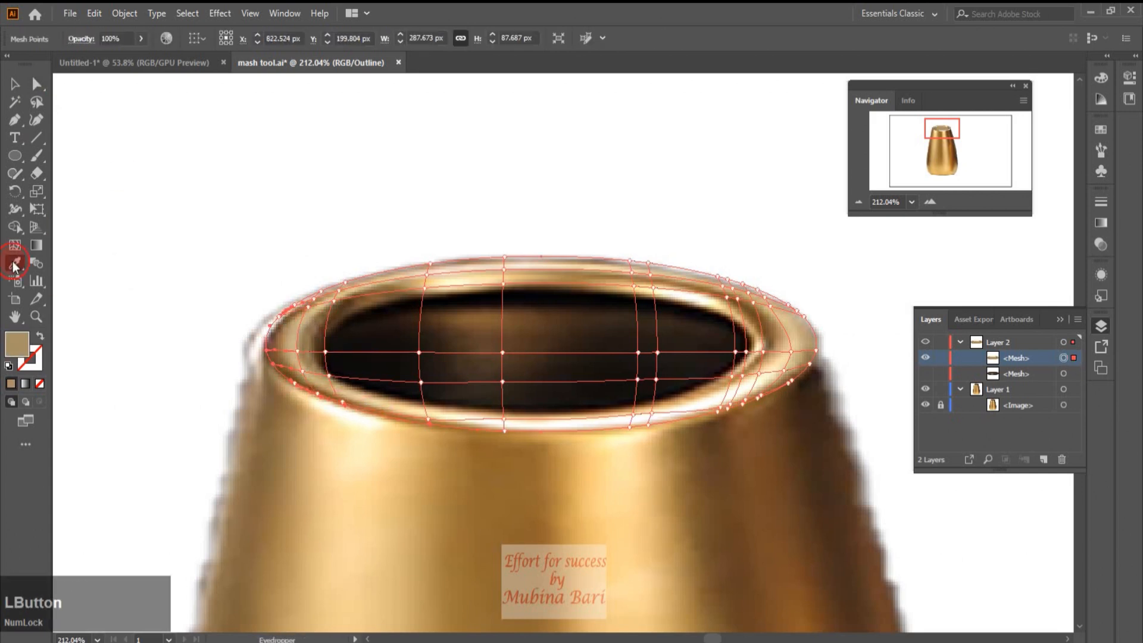
{"action": "left_click", "coordinate": [278, 375]}
{"action": "left_click", "coordinate": [926, 342], "text": "ctrl"}
{"action": "left_click", "coordinate": [926, 343], "text": "ctrl"}
Deselect the rim mesh and hide it in Layer 2
{"action": "left_click", "coordinate": [15, 84]}
{"action": "left_click", "coordinate": [102, 210]}
{"action": "left_click", "coordinate": [391, 410]}
{"action": "left_click", "coordinate": [721, 199]}
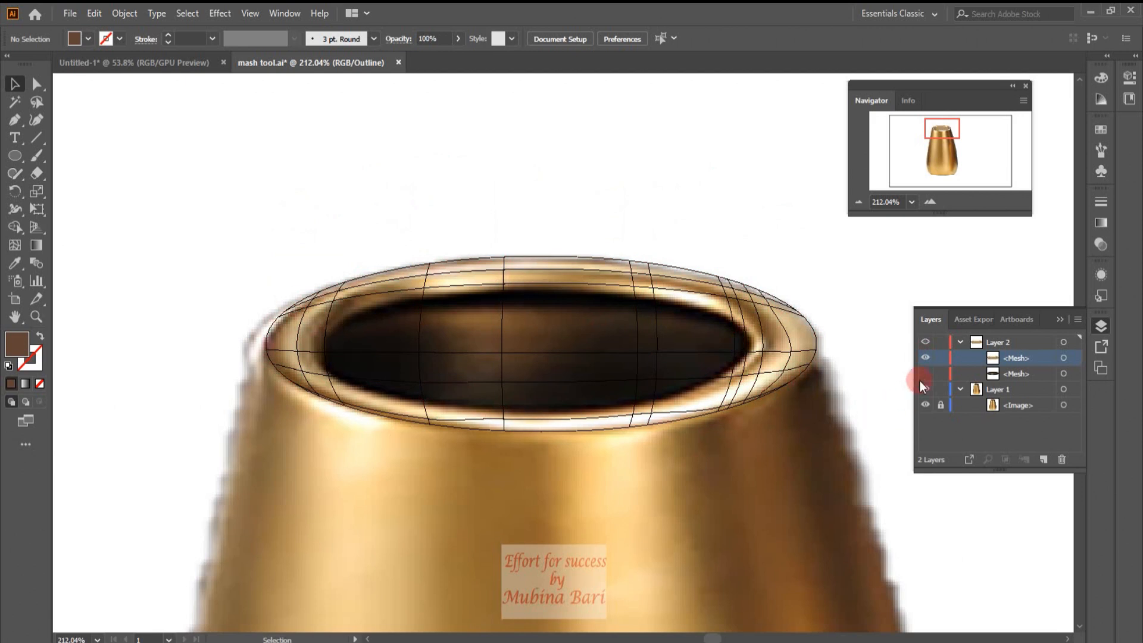
{"action": "left_click", "coordinate": [925, 362]}
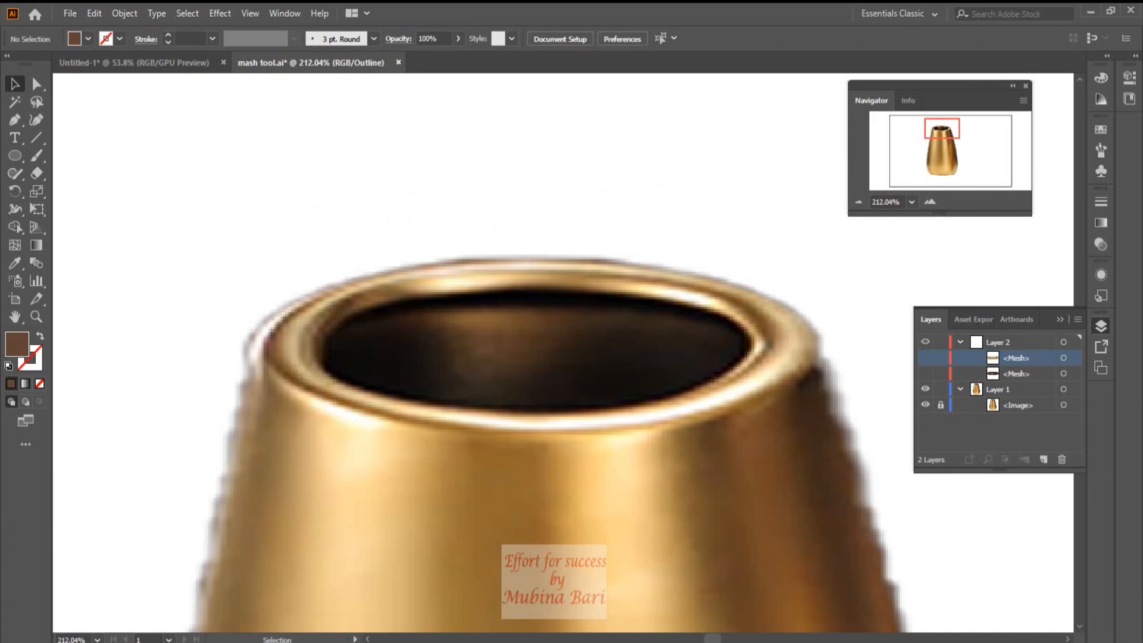
Draw a rectangle about 503 by 754 px that encloses the whole vase
{"action": "left_click", "coordinate": [97, 640]}
{"action": "left_click", "coordinate": [104, 623]}
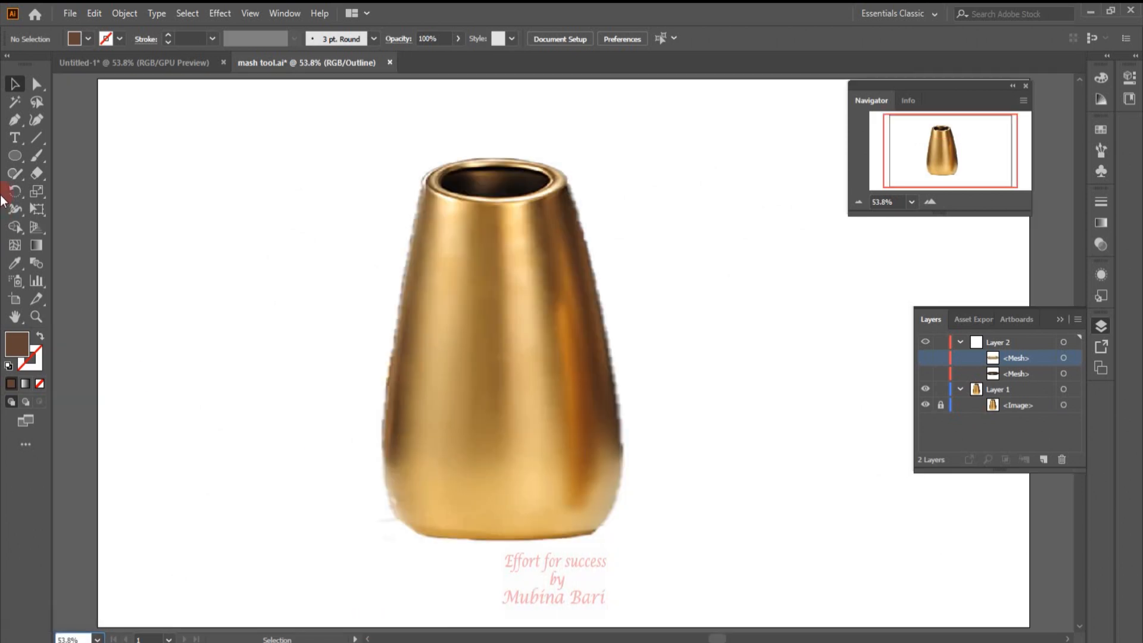
{"action": "left_click_drag", "start_coordinate": [17, 159], "coordinate": [52, 157]}
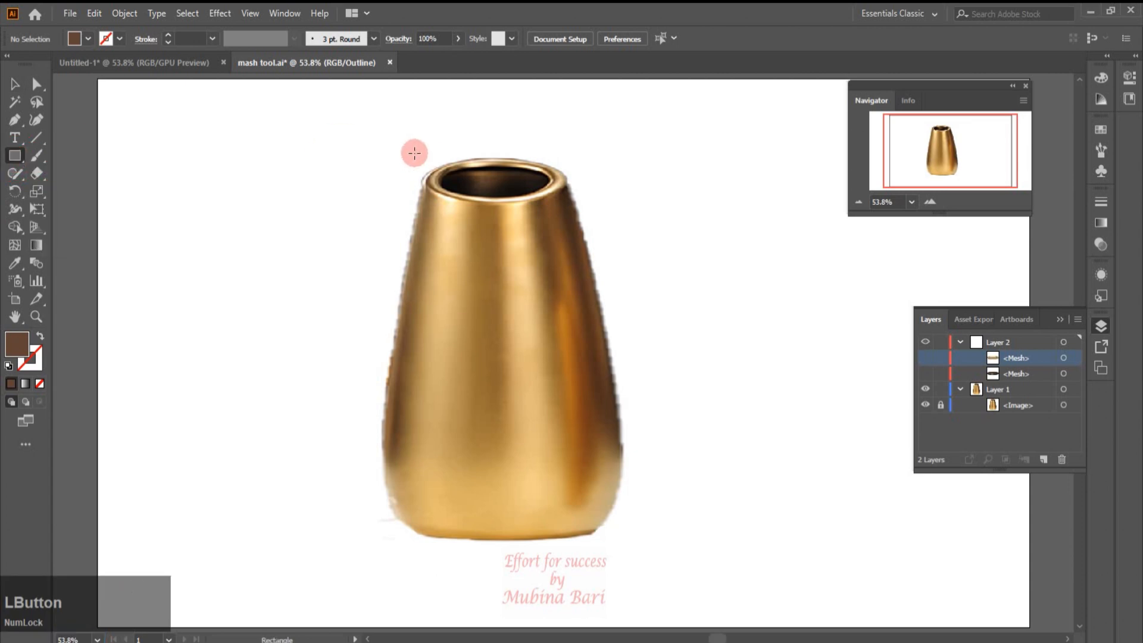
{"action": "left_click_drag", "start_coordinate": [411, 151], "coordinate": [624, 538]}
{"action": "left_click_drag", "start_coordinate": [409, 345], "coordinate": [380, 347]}
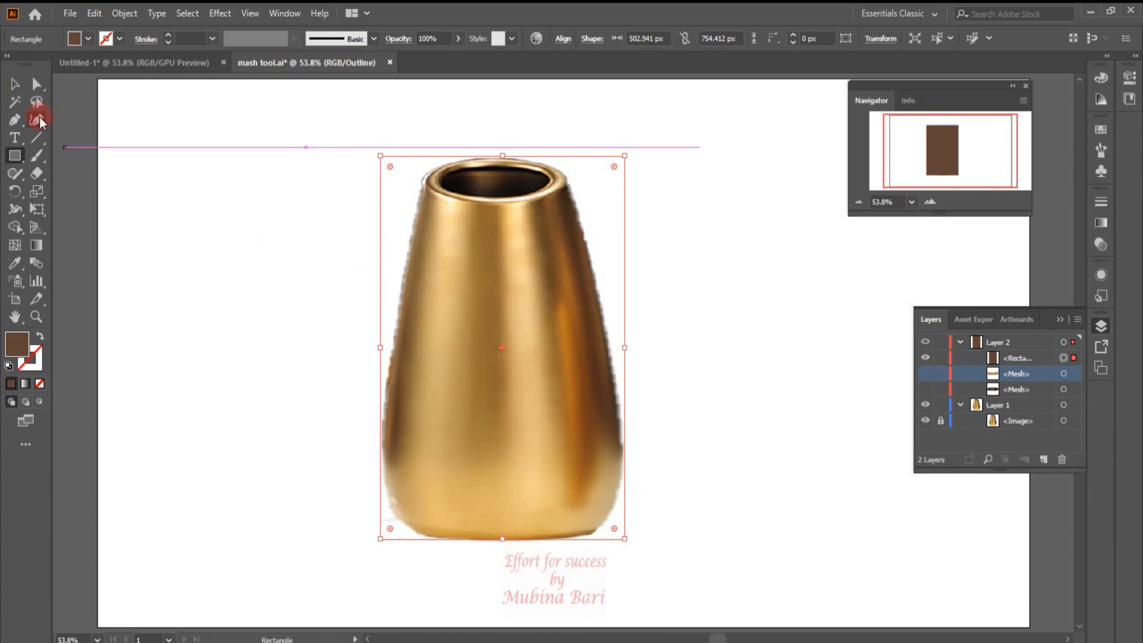
Add curvature points beside the rectangle's lower-left corner and pull that corner onto the vase's rounded base
{"action": "left_click", "coordinate": [36, 120]}
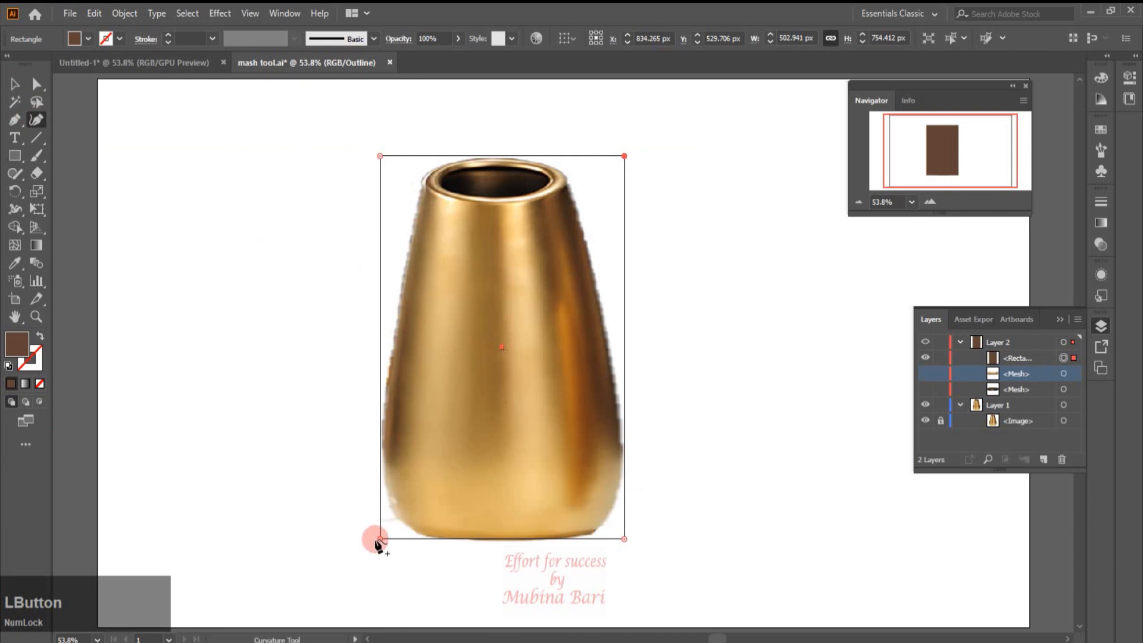
{"action": "left_click", "coordinate": [379, 540]}
{"action": "left_click", "coordinate": [438, 540]}
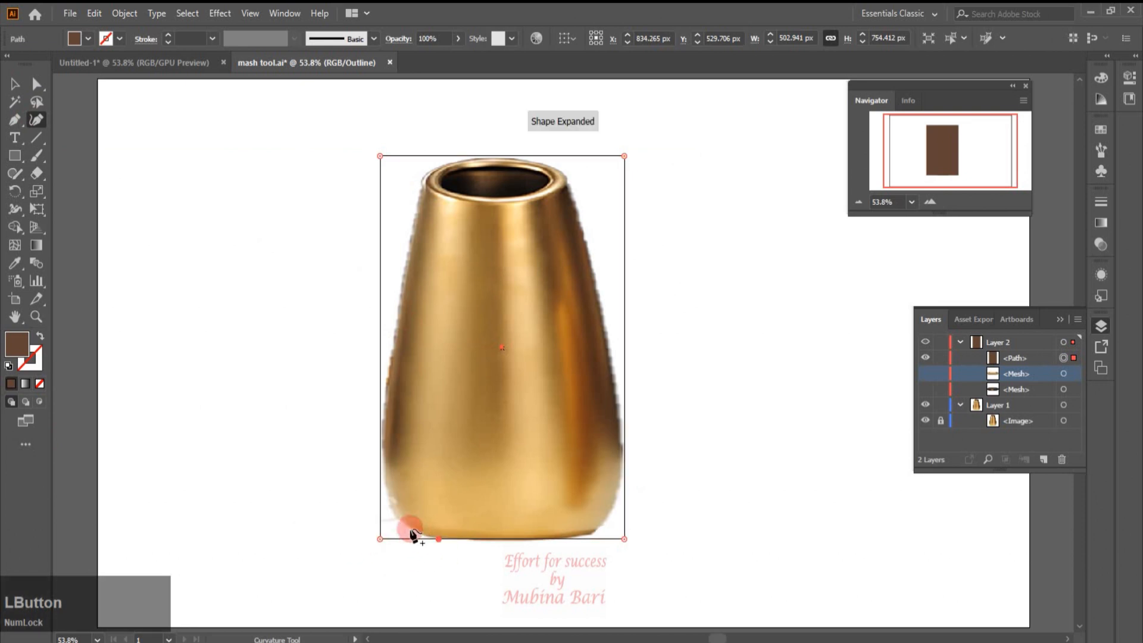
{"action": "left_click", "coordinate": [381, 451]}
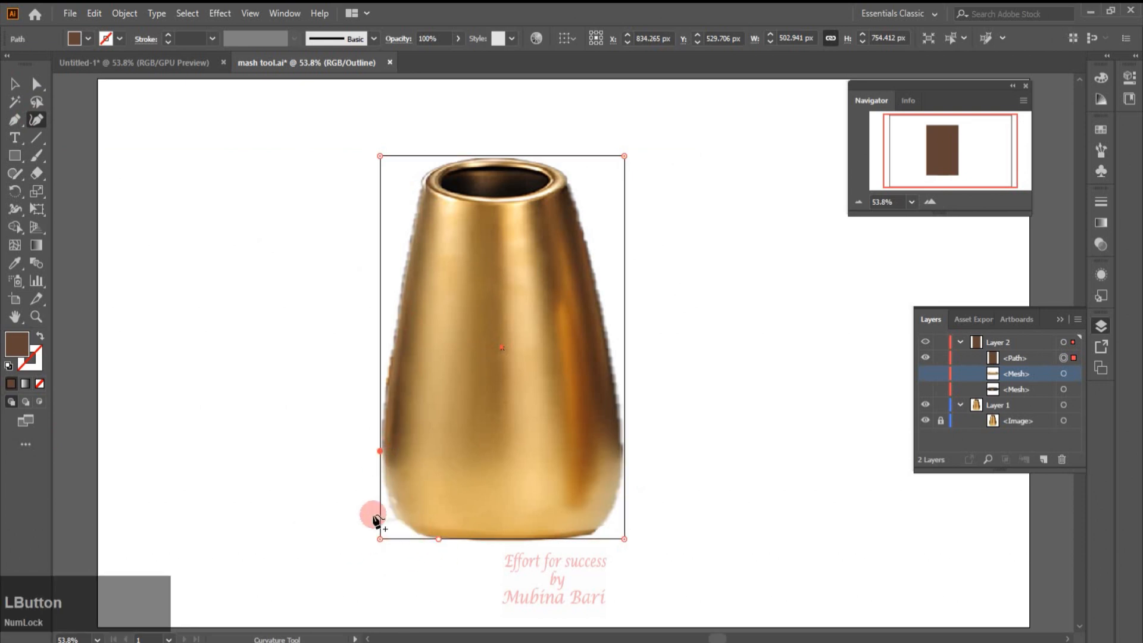
{"action": "left_click_drag", "start_coordinate": [379, 539], "coordinate": [394, 518]}
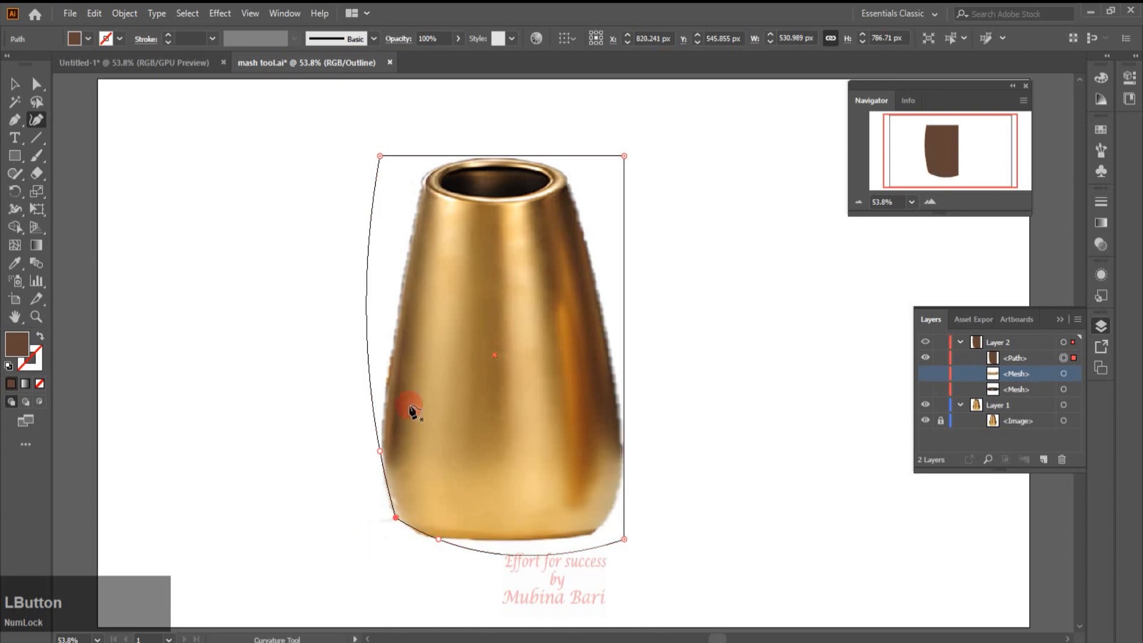
Reshape the path's left side and upper-left corner to follow the vase's sloping left edge and rim
{"action": "left_click", "coordinate": [380, 158]}
{"action": "left_click_drag", "start_coordinate": [379, 159], "coordinate": [429, 157]}
{"action": "left_click_drag", "start_coordinate": [395, 334], "coordinate": [385, 391]}
{"action": "left_click", "coordinate": [408, 251]}
{"action": "left_click_drag", "start_coordinate": [429, 161], "coordinate": [425, 166]}
{"action": "left_click", "coordinate": [477, 153]}
{"action": "left_click_drag", "start_coordinate": [477, 153], "coordinate": [429, 171]}
Pull the path's right corners, right side and bottom curve onto the vase's outline
{"action": "left_click_drag", "start_coordinate": [581, 180], "coordinate": [565, 173]}
{"action": "left_click_drag", "start_coordinate": [624, 538], "coordinate": [620, 519]}
{"action": "left_click_drag", "start_coordinate": [591, 543], "coordinate": [591, 532]}
{"action": "left_click_drag", "start_coordinate": [495, 553], "coordinate": [495, 540]}
{"action": "left_click_drag", "start_coordinate": [621, 519], "coordinate": [581, 234]}
{"action": "left_click", "coordinate": [438, 539]}
{"action": "key", "text": "ctrl+z"}
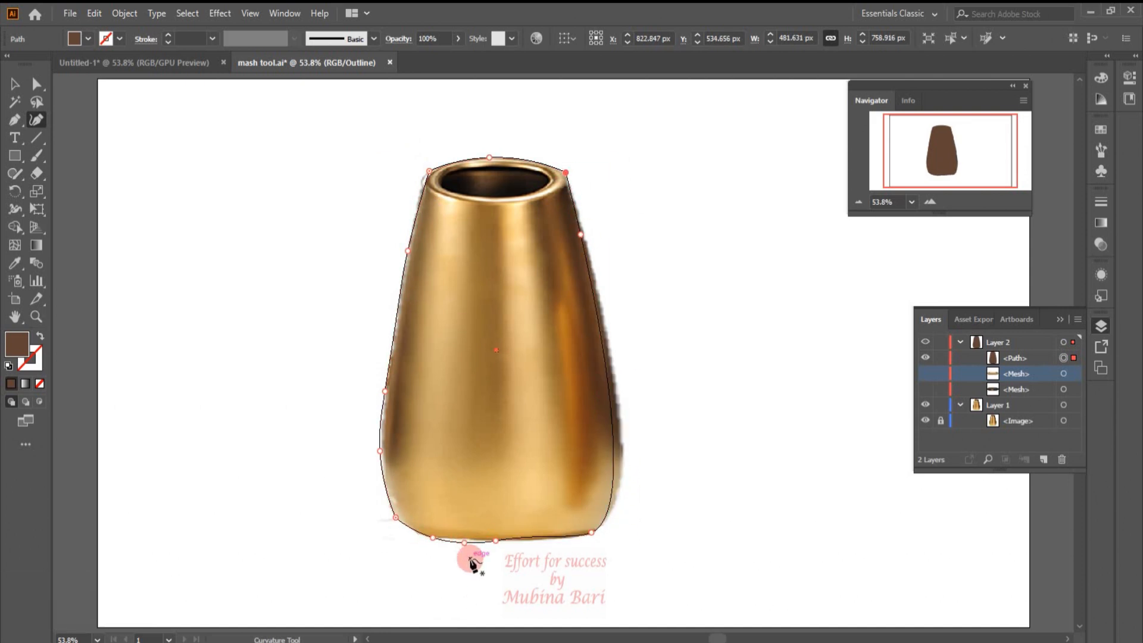
{"action": "left_click_drag", "start_coordinate": [464, 542], "coordinate": [570, 539]}
{"action": "left_click_drag", "start_coordinate": [395, 517], "coordinate": [391, 507]}
{"action": "left_click", "coordinate": [566, 173]}
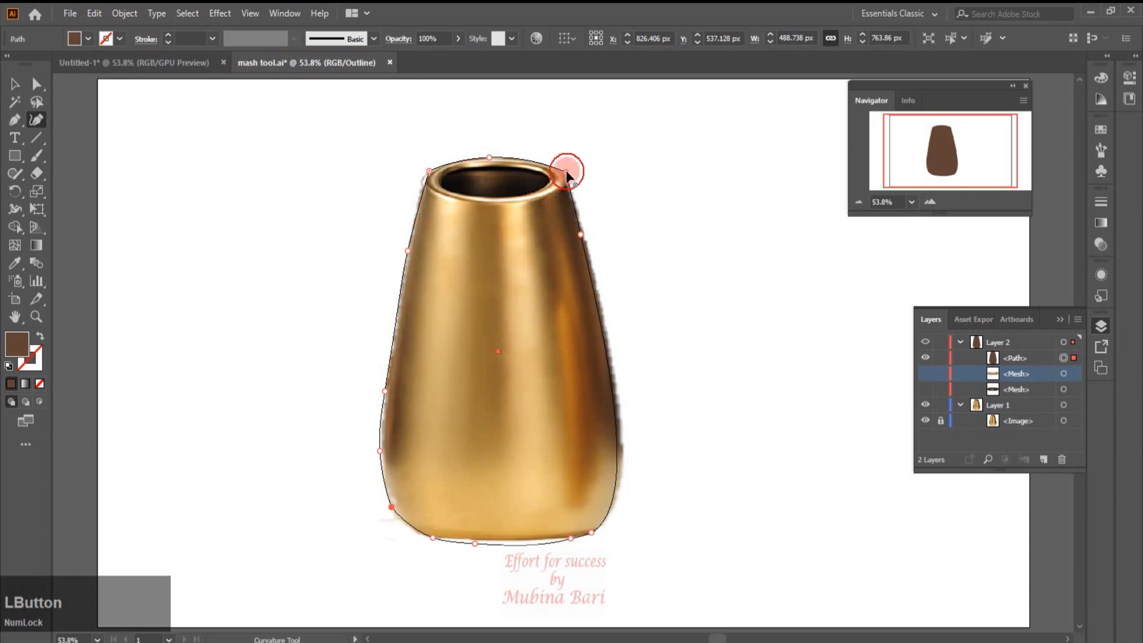
Refine the path's anchor points and handles at the upper-left shoulder and lower-right base to fit the vase
{"action": "key", "text": "a"}
{"action": "left_click", "coordinate": [407, 199]}
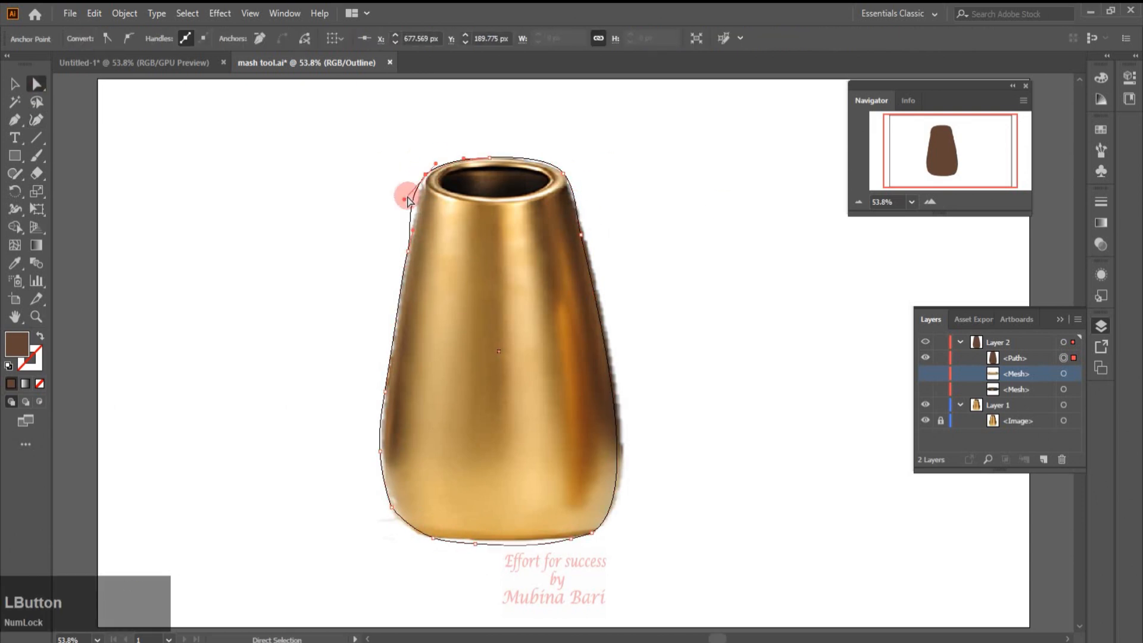
{"action": "left_click_drag", "start_coordinate": [407, 198], "coordinate": [413, 206]}
{"action": "left_click_drag", "start_coordinate": [591, 533], "coordinate": [599, 526]}
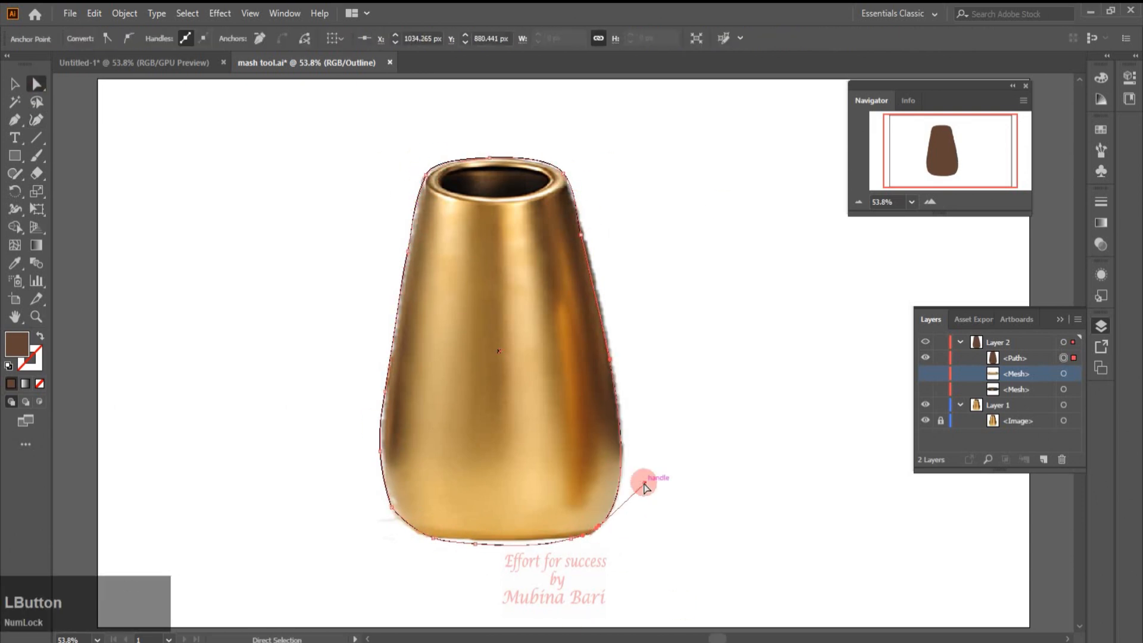
{"action": "left_click", "coordinate": [409, 239]}
{"action": "left_click", "coordinate": [408, 250]}
Fill the vase body path with the light gold sampled from the middle of the photo's body
{"action": "left_click", "coordinate": [16, 83]}
{"action": "left_click", "coordinate": [9, 83]}
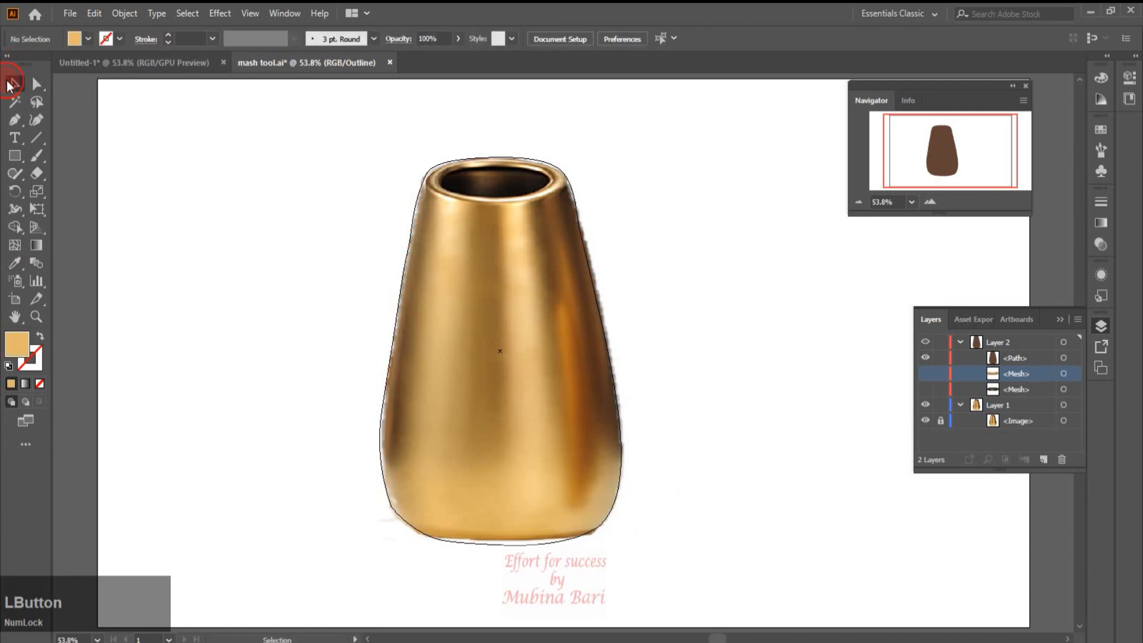
{"action": "left_click", "coordinate": [407, 235]}
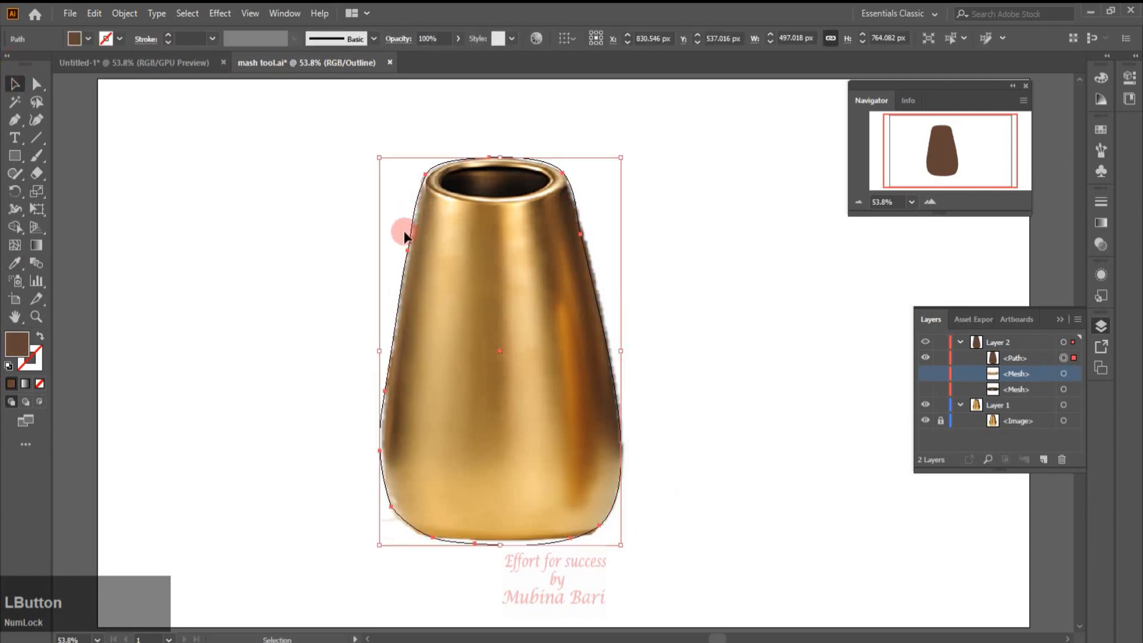
{"action": "left_click", "coordinate": [16, 263]}
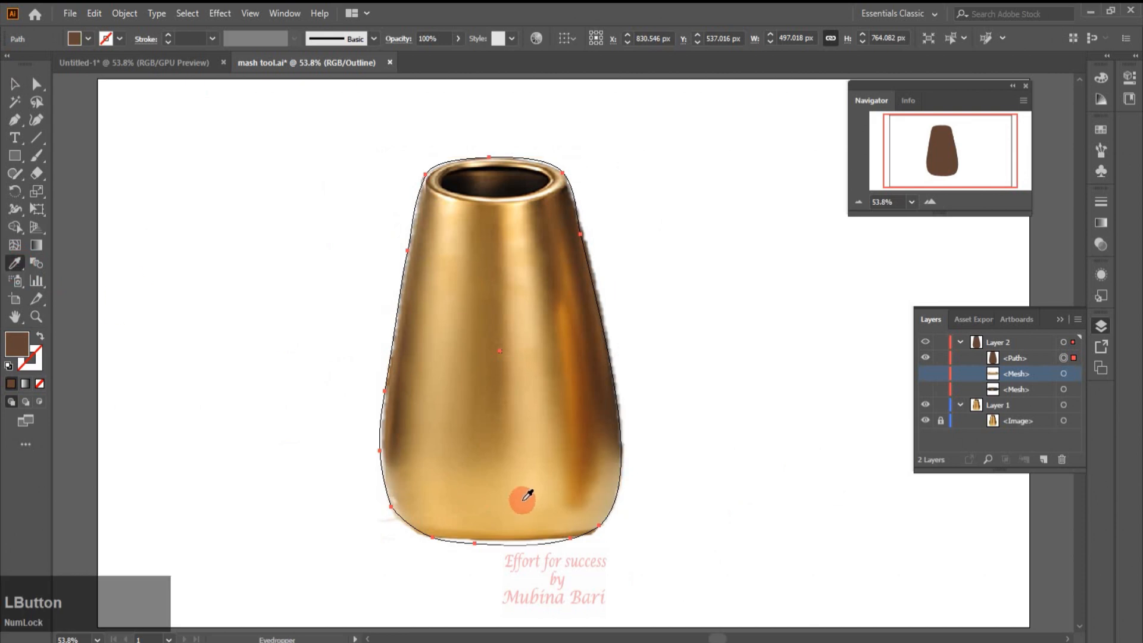
{"action": "left_click", "coordinate": [531, 370]}
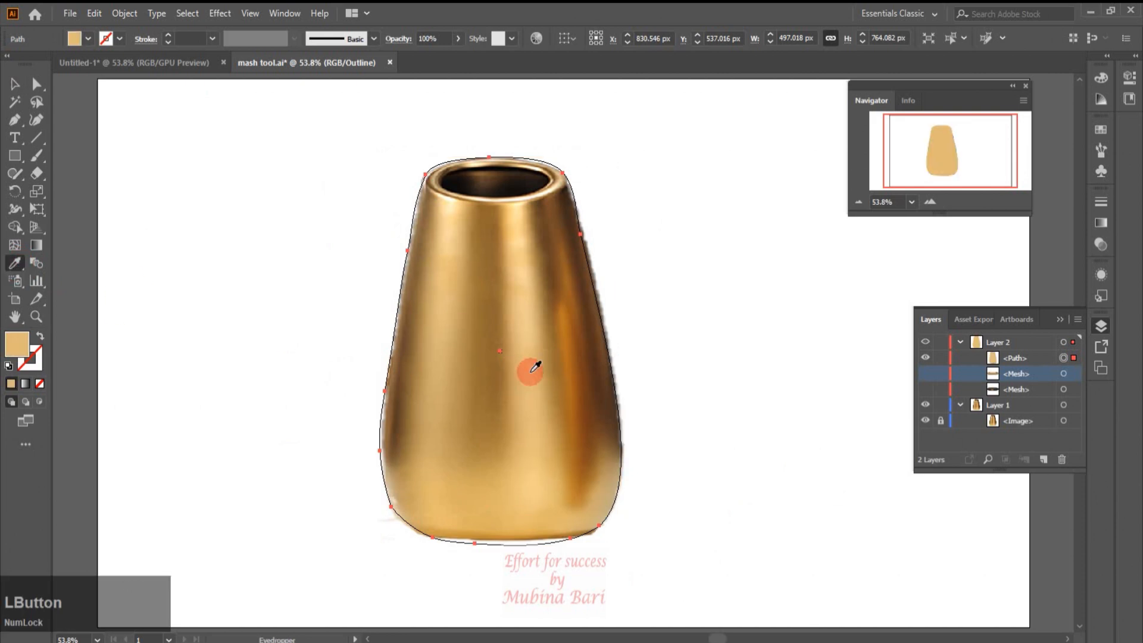
Convert the body path to a gradient mesh with five mesh lines started along its top edge
{"action": "left_click", "coordinate": [14, 84]}
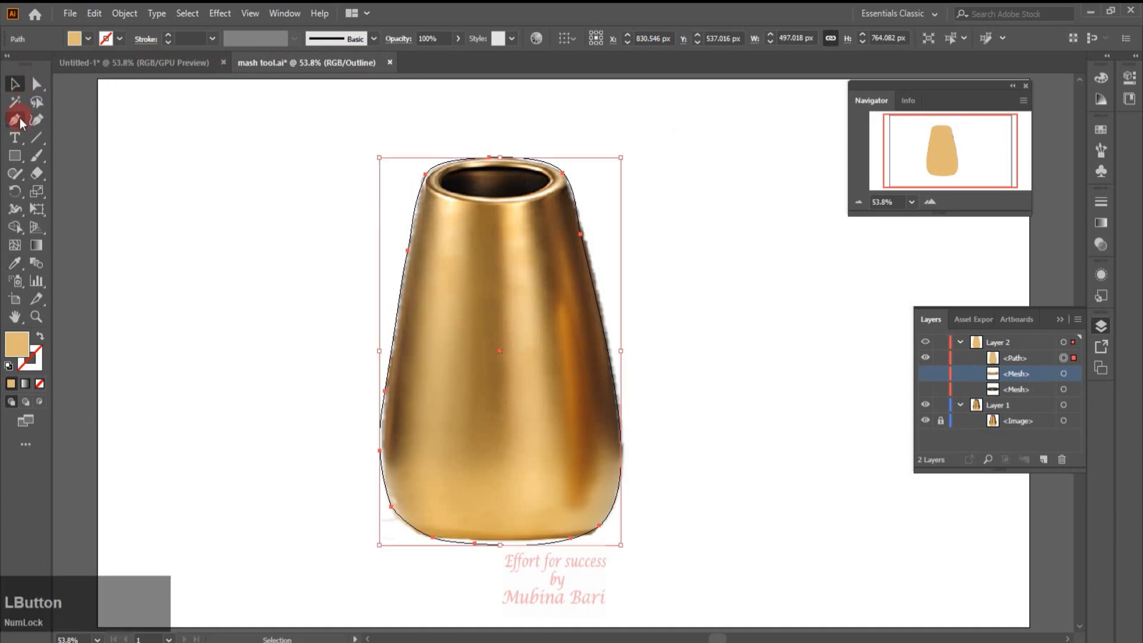
{"action": "left_click", "coordinate": [14, 246]}
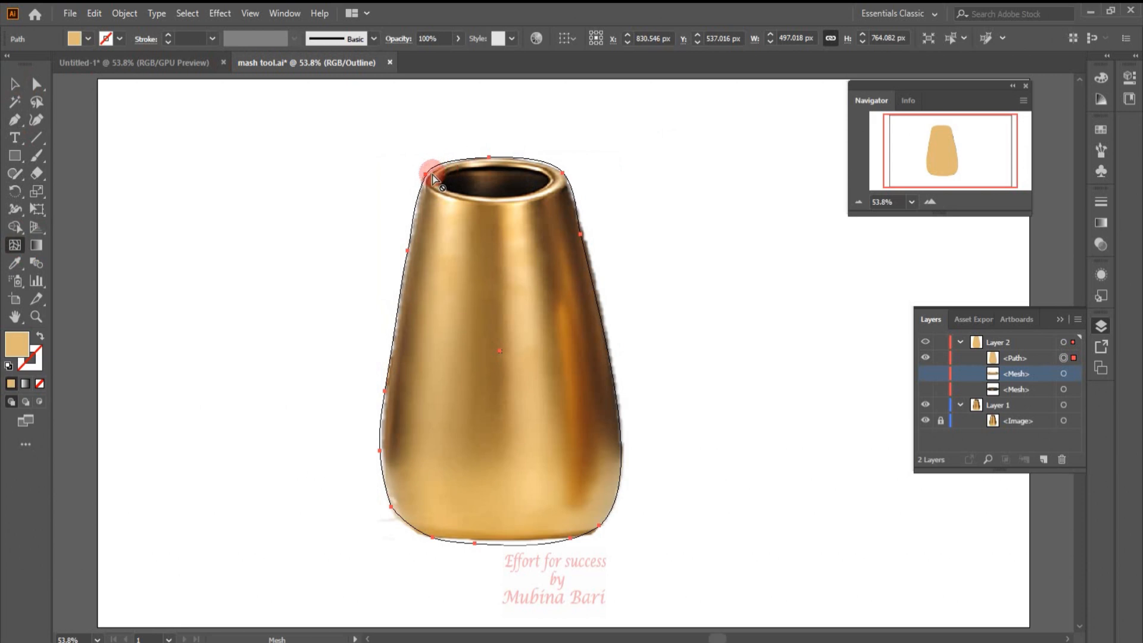
{"action": "left_click", "coordinate": [437, 165]}
{"action": "left_click", "coordinate": [473, 158]}
{"action": "left_click", "coordinate": [502, 158]}
{"action": "left_click", "coordinate": [527, 159]}
{"action": "left_click", "coordinate": [554, 166]}
Add more mesh lines through the body's lower right, right side and middle to complete the mesh grid
{"action": "left_click", "coordinate": [541, 543]}
{"action": "left_click", "coordinate": [592, 530]}
{"action": "left_click", "coordinate": [620, 455]}
{"action": "left_click", "coordinate": [616, 496]}
{"action": "left_click", "coordinate": [482, 434]}
{"action": "left_click", "coordinate": [597, 435]}
{"action": "left_click", "coordinate": [573, 308]}
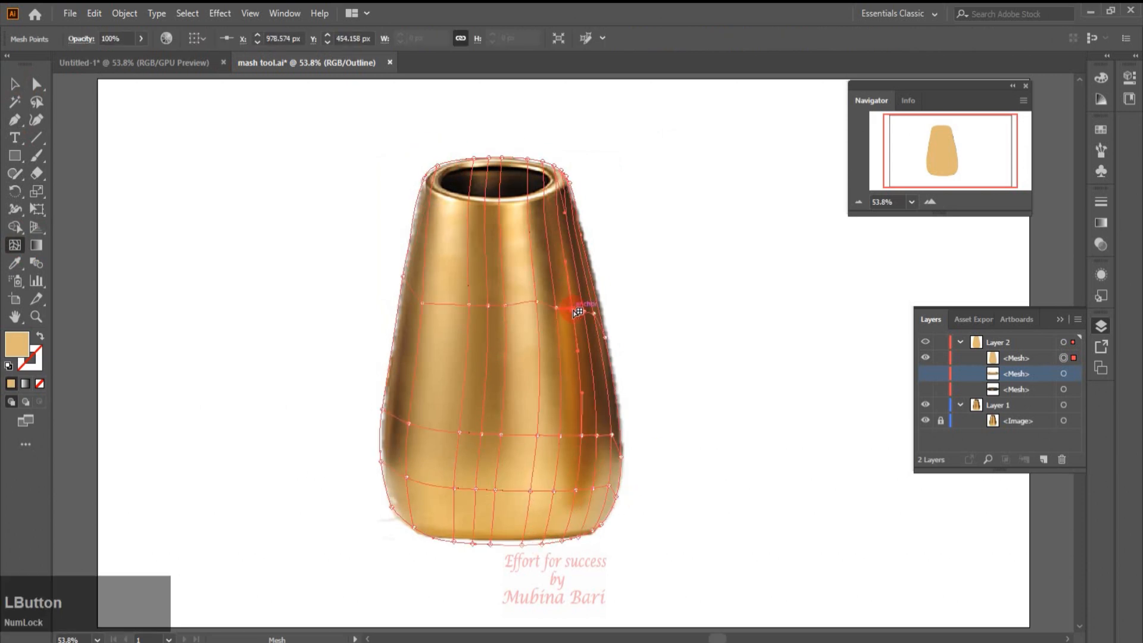
Colour three mesh points down the body's left edge with the dark brown sampled beside them
{"action": "left_click", "coordinate": [36, 84]}
{"action": "left_click", "coordinate": [424, 178]}
{"action": "left_click", "coordinate": [403, 276], "text": "shift"}
{"action": "left_click", "coordinate": [383, 410], "text": "shift"}
{"action": "left_click", "coordinate": [15, 263]}
{"action": "left_click", "coordinate": [394, 393]}
Colour three mesh points down the body's central line with the brown sampled from its middle
{"action": "left_click", "coordinate": [36, 83]}
{"action": "left_click", "coordinate": [488, 158]}
{"action": "left_click", "coordinate": [488, 306], "text": "shift"}
{"action": "left_click", "coordinate": [481, 434], "text": "shift"}
{"action": "left_click", "coordinate": [15, 263]}
{"action": "left_click", "coordinate": [494, 296]}
Colour three mesh points down the body's right edge with the dark brown sampled from its right side
{"action": "left_click", "coordinate": [36, 84]}
{"action": "left_click", "coordinate": [569, 182]}
{"action": "left_click", "coordinate": [605, 338], "text": "shift"}
{"action": "left_click", "coordinate": [621, 457], "text": "shift"}
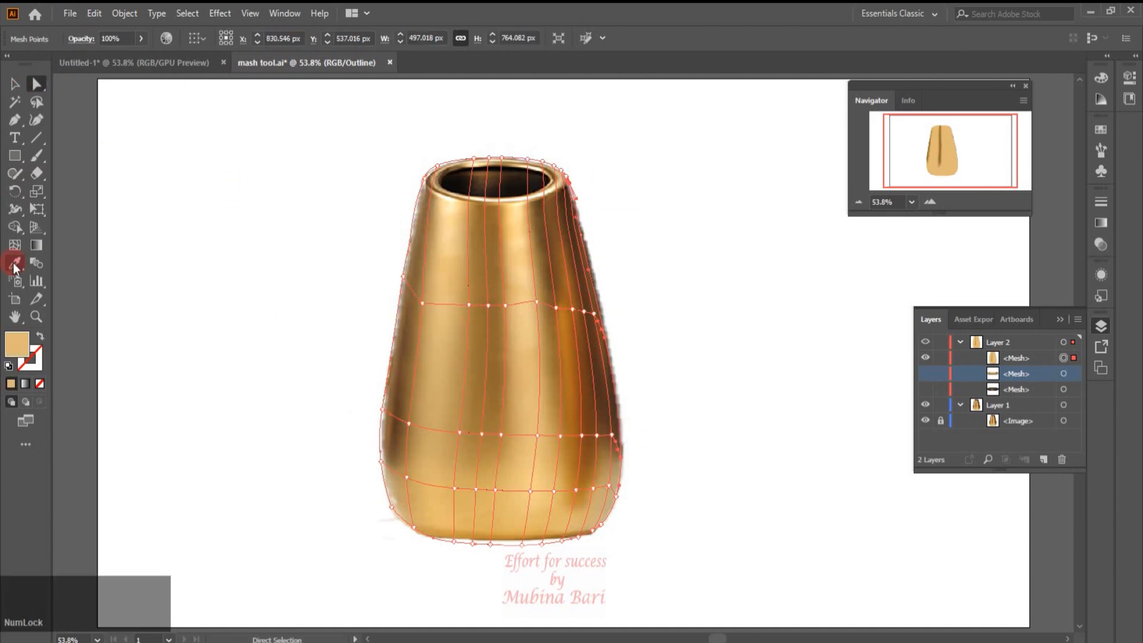
{"action": "left_click", "coordinate": [14, 263]}
{"action": "left_click", "coordinate": [600, 375]}
Colour mesh points along the line just inside the body's right edge with the reddish brown sampled from that stripe
{"action": "left_click", "coordinate": [36, 84]}
{"action": "left_click", "coordinate": [648, 324]}
{"action": "left_click", "coordinate": [564, 174]}
{"action": "left_click", "coordinate": [584, 311], "text": "shift"}
{"action": "left_click", "coordinate": [14, 263]}
{"action": "left_click", "coordinate": [556, 166]}
{"action": "left_click", "coordinate": [592, 471]}
{"action": "left_click", "coordinate": [581, 329]}
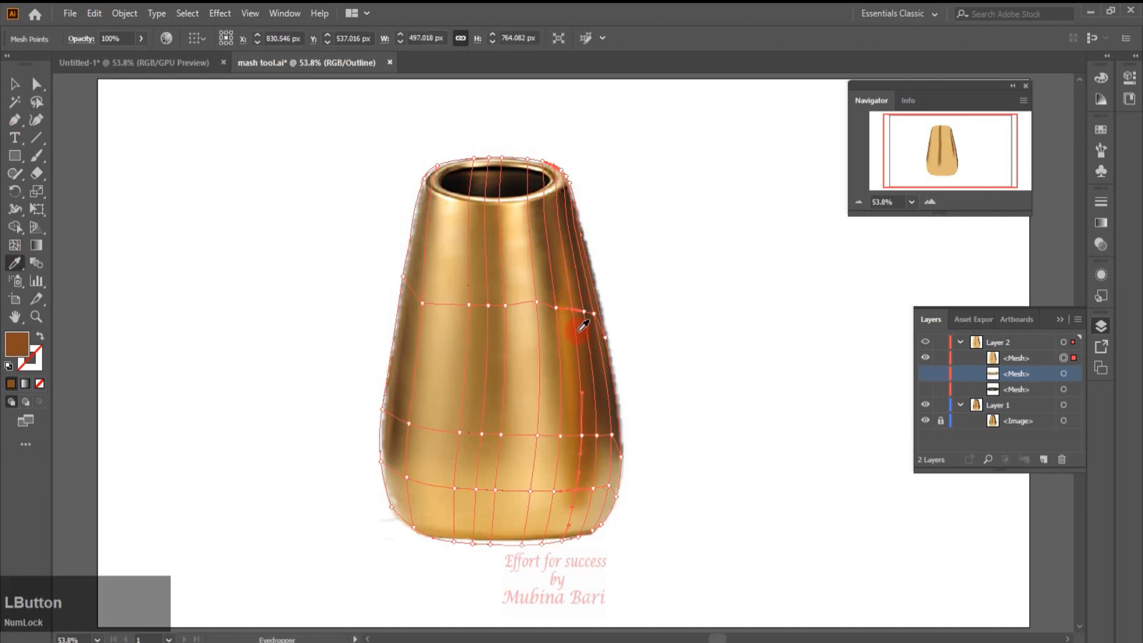
Colour four mesh points along the body's lower-right base with the golden brown sampled there and check the preview
{"action": "left_click", "coordinate": [37, 84]}
{"action": "left_click", "coordinate": [592, 530]}
{"action": "left_click", "coordinate": [578, 537], "text": "shift"}
{"action": "left_click", "coordinate": [562, 541], "text": "shift"}
{"action": "left_click", "coordinate": [541, 544], "text": "shift"}
{"action": "left_click", "coordinate": [15, 263]}
{"action": "left_click", "coordinate": [571, 533]}
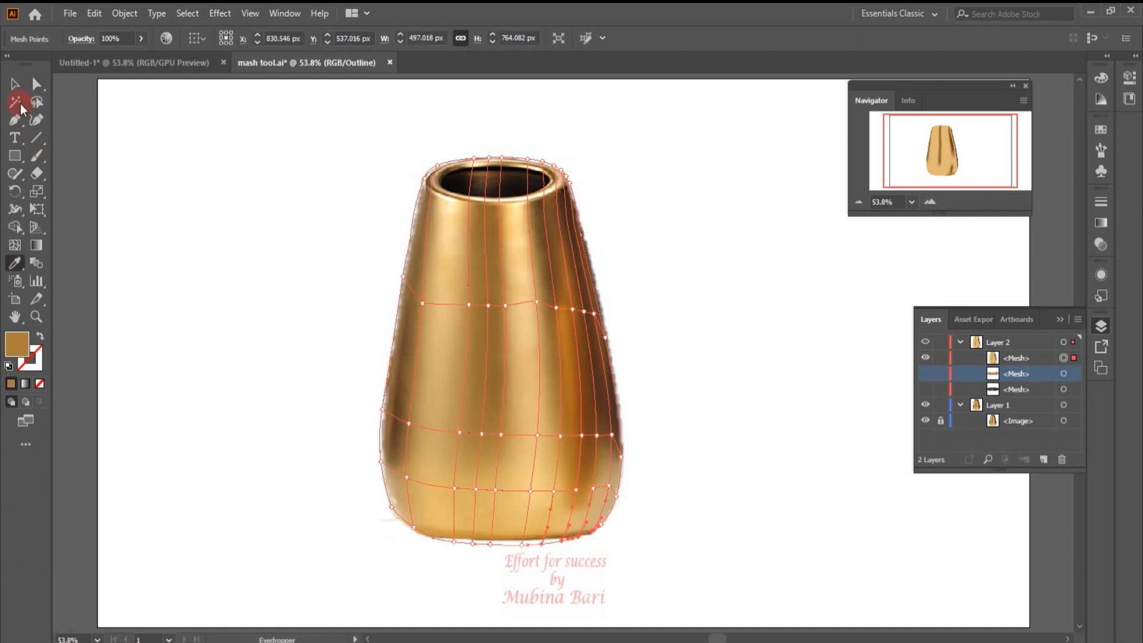
{"action": "left_click", "coordinate": [36, 84]}
{"action": "left_click", "coordinate": [112, 304]}
{"action": "left_click", "coordinate": [925, 342], "text": "ctrl"}
{"action": "left_click", "coordinate": [925, 342]}
{"action": "left_click", "coordinate": [926, 342]}
{"action": "left_click", "coordinate": [926, 342], "text": "ctrl"}
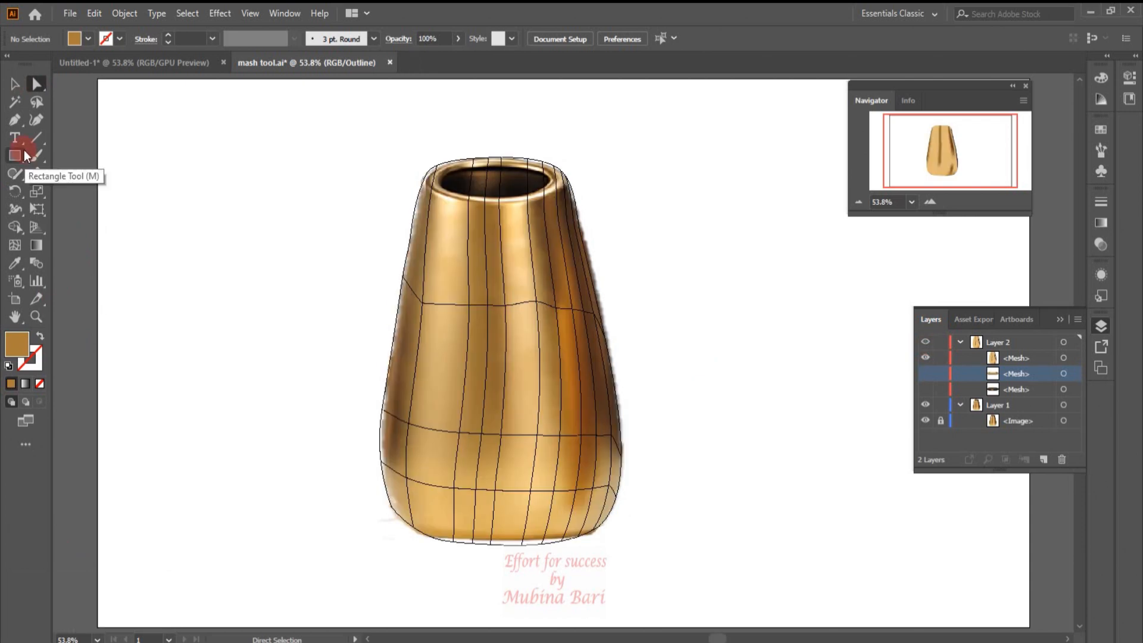
Delete the mesh point on the body's lower middle, left of the central line, and check the preview
{"action": "left_click", "coordinate": [506, 416]}
{"action": "left_click", "coordinate": [463, 429]}
{"action": "left_click", "coordinate": [470, 272]}
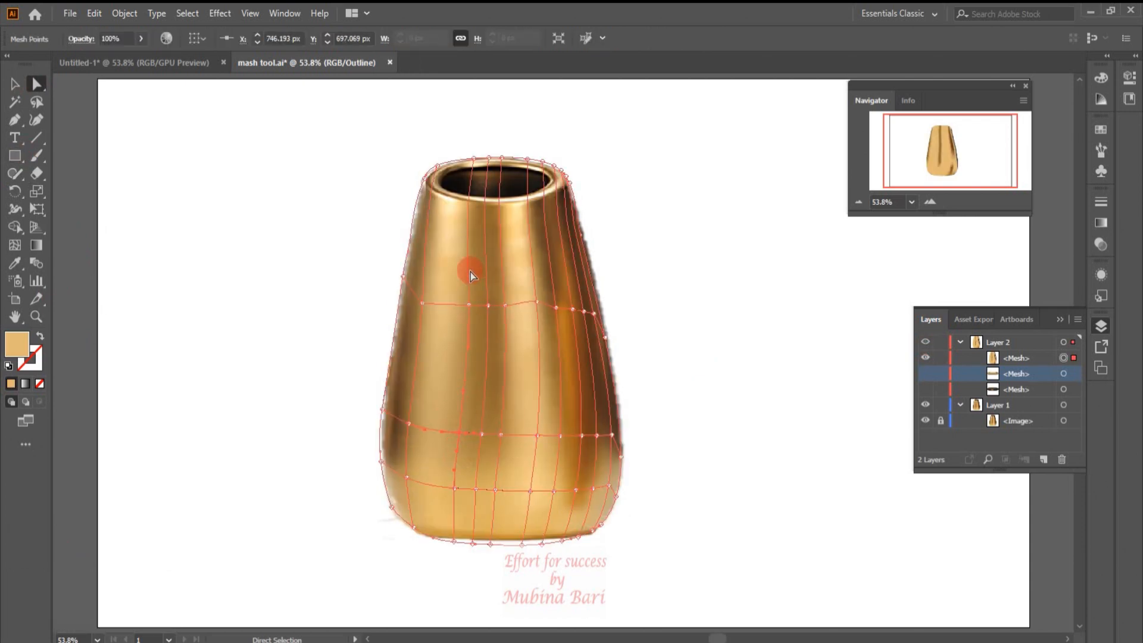
{"action": "left_click", "coordinate": [459, 437]}
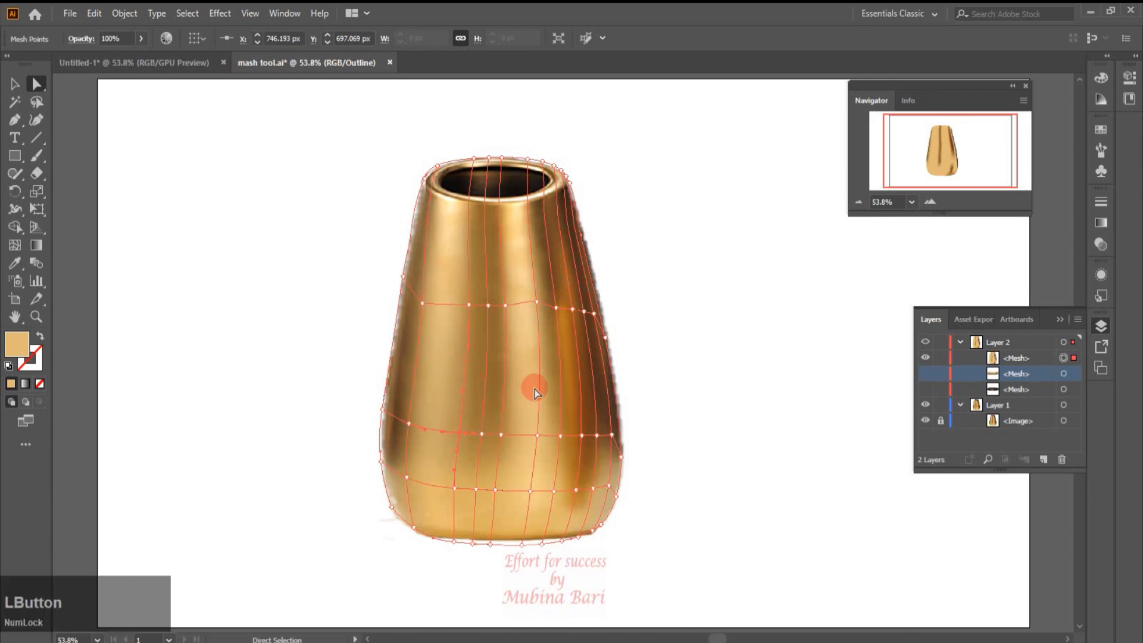
{"action": "key", "text": "Delete"}
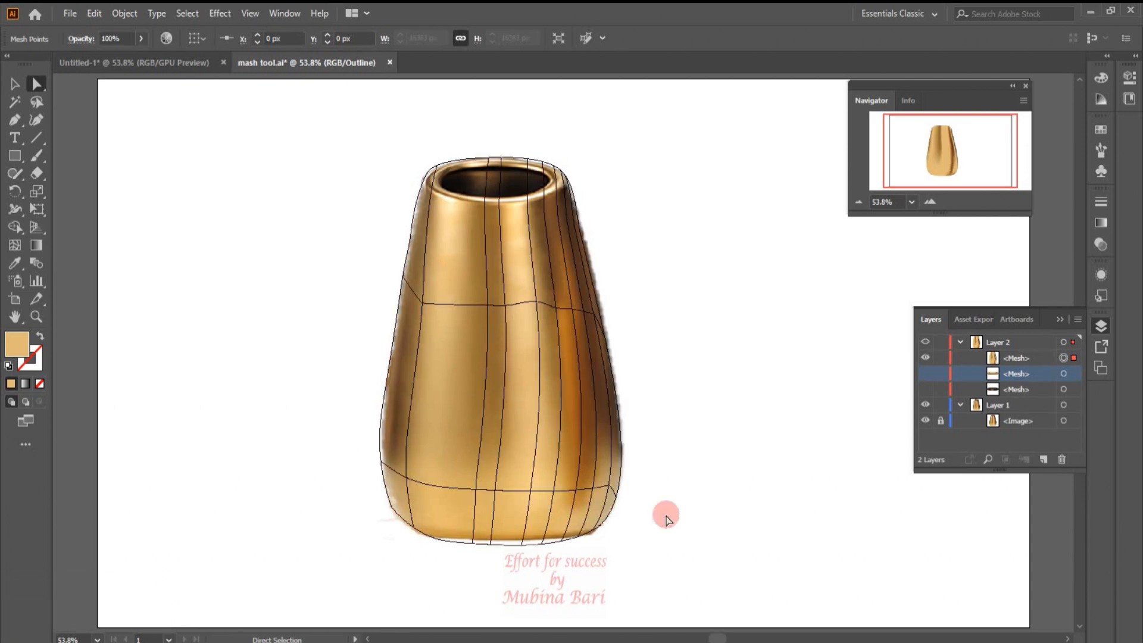
{"action": "left_click", "coordinate": [924, 343], "text": "ctrl"}
{"action": "left_click", "coordinate": [923, 345], "text": "ctrl"}
{"action": "left_click", "coordinate": [466, 308]}
{"action": "left_click", "coordinate": [573, 194]}
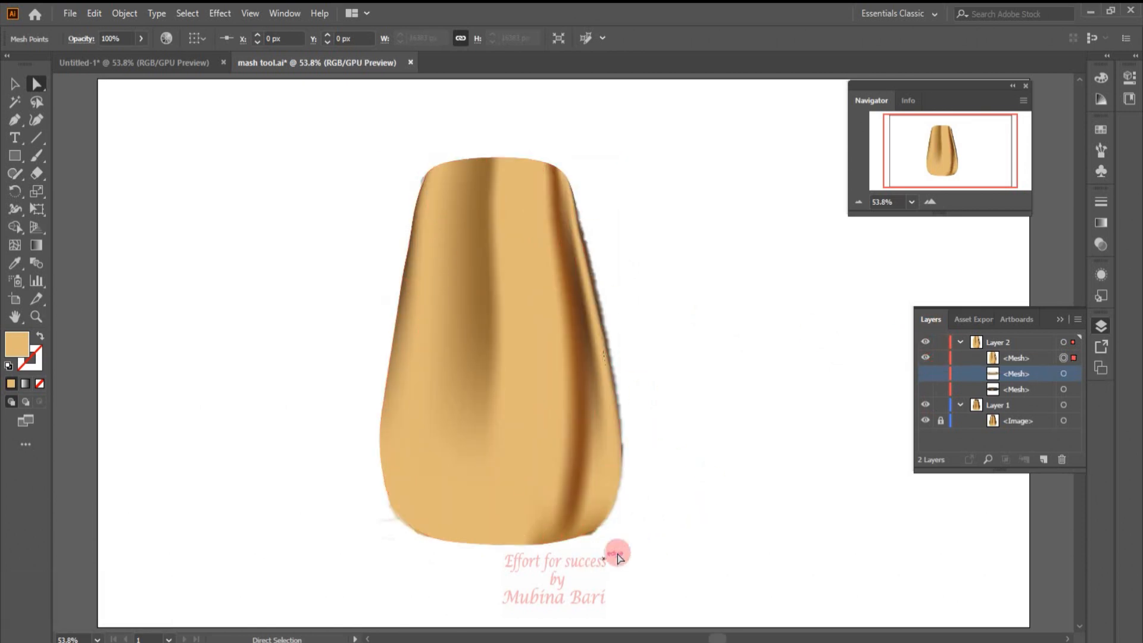
{"action": "left_click", "coordinate": [924, 343], "text": "ctrl"}
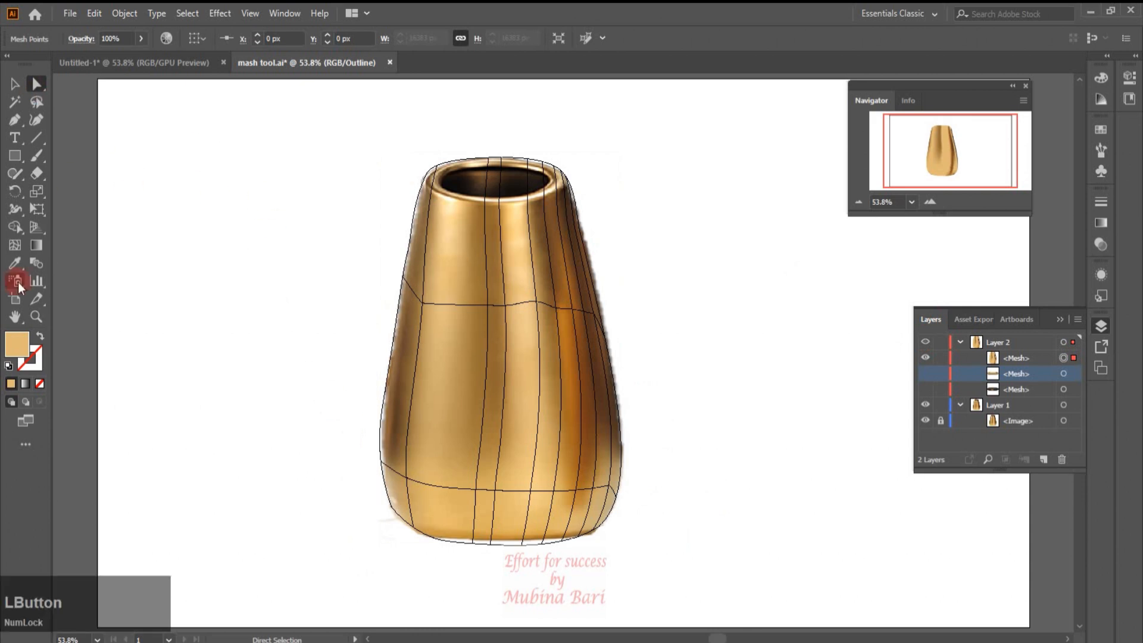
Add a vertical mesh line right of the body's centre and colour two of its points with the sampled light gold
{"action": "left_click", "coordinate": [15, 245]}
{"action": "left_click", "coordinate": [520, 303]}
{"action": "left_click", "coordinate": [37, 84]}
{"action": "left_click", "coordinate": [513, 158]}
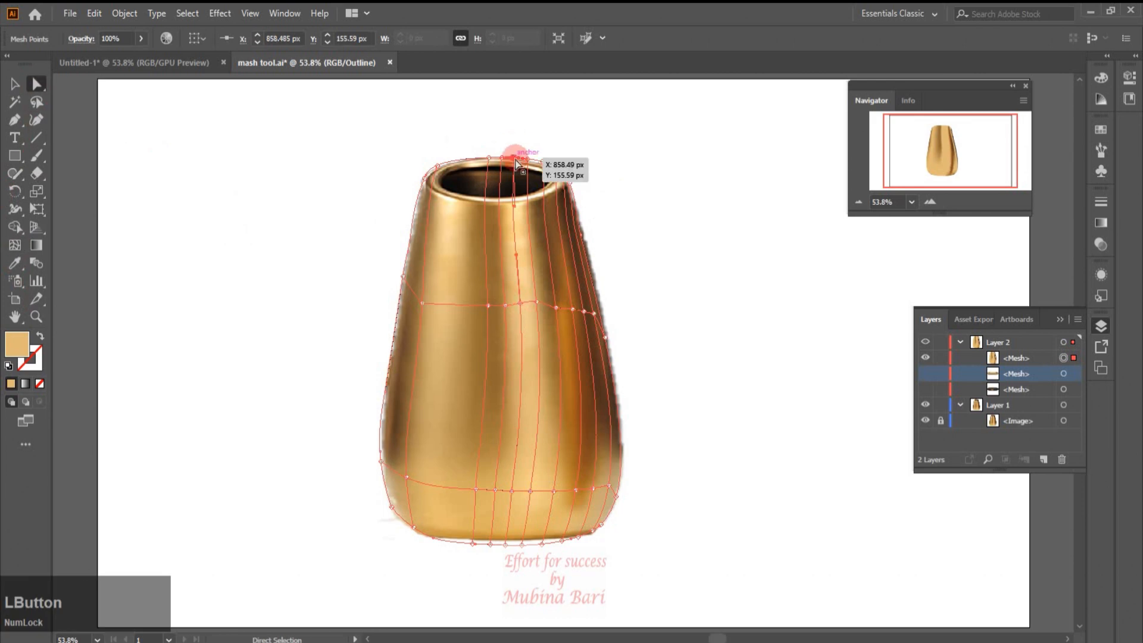
{"action": "left_click", "coordinate": [520, 303], "text": "shift"}
{"action": "key", "text": "i"}
{"action": "left_click", "coordinate": [522, 280]}
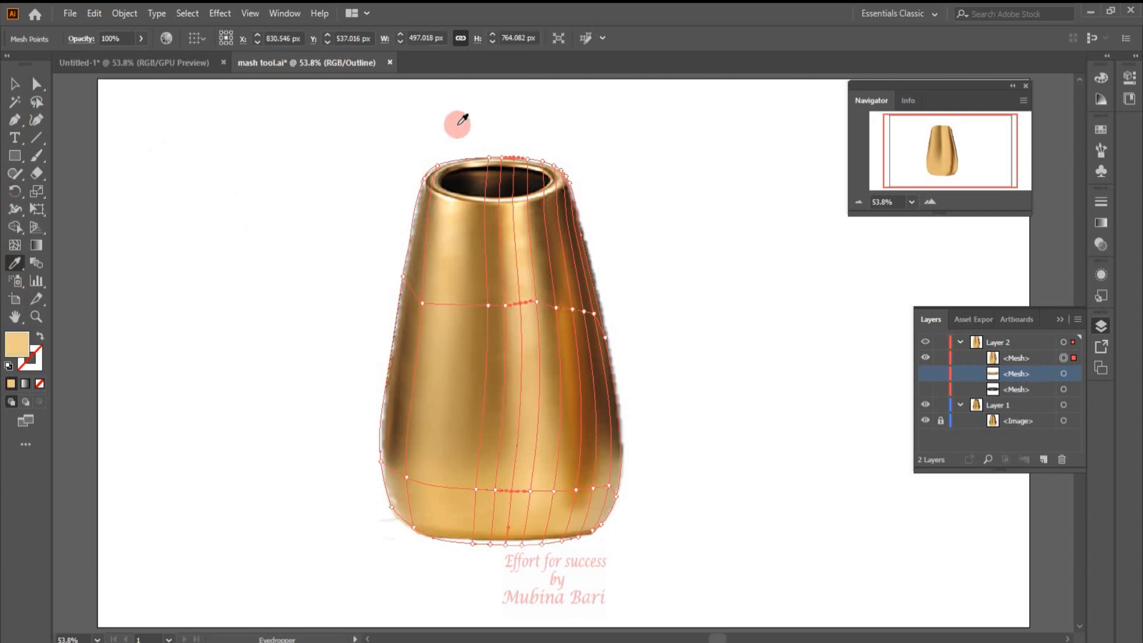
Deselect the body mesh and switch Layer 2 to preview to examine the body's shading
{"action": "key", "text": "v"}
{"action": "left_click", "coordinate": [292, 402]}
{"action": "left_click", "coordinate": [495, 540]}
{"action": "left_click", "coordinate": [705, 389]}
{"action": "left_click", "coordinate": [926, 344], "text": "ctrl"}
{"action": "left_click", "coordinate": [925, 344], "text": "ctrl"}
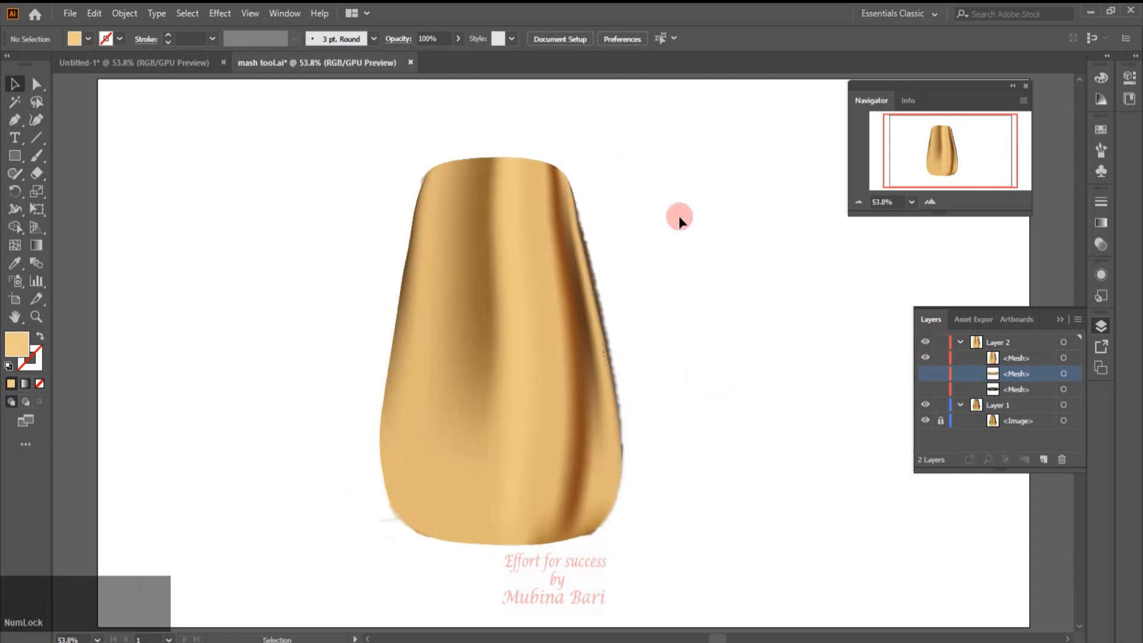
{"action": "left_click", "coordinate": [397, 334]}
{"action": "left_click", "coordinate": [655, 462]}
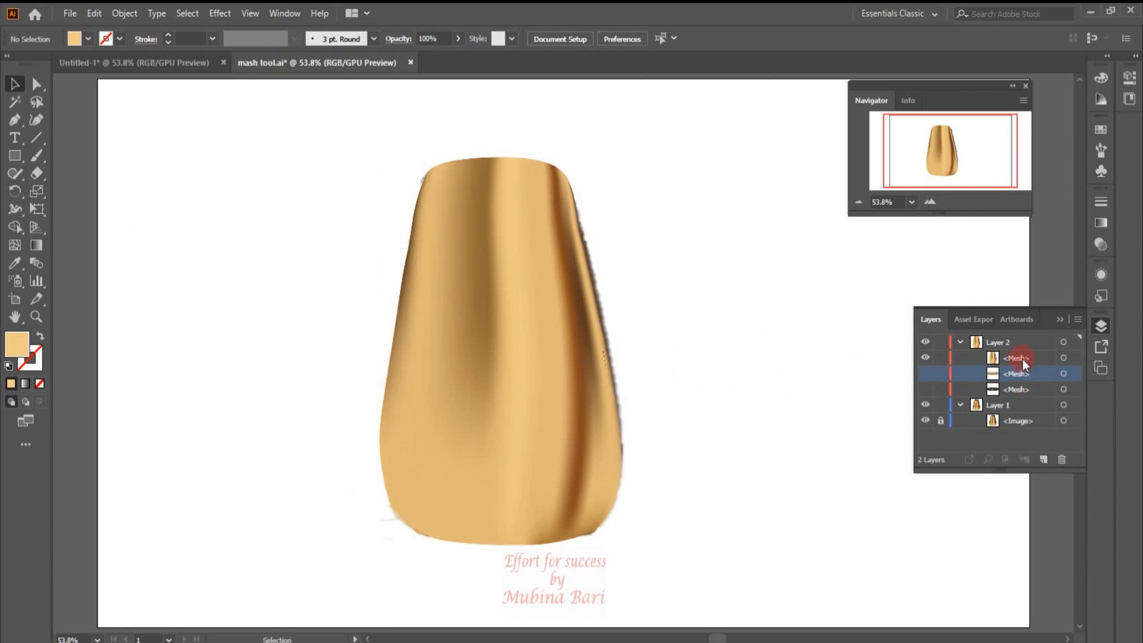
Move the body mesh to the bottom of Layer 2 and show the opening and rim meshes above it
{"action": "left_click", "coordinate": [1063, 361]}
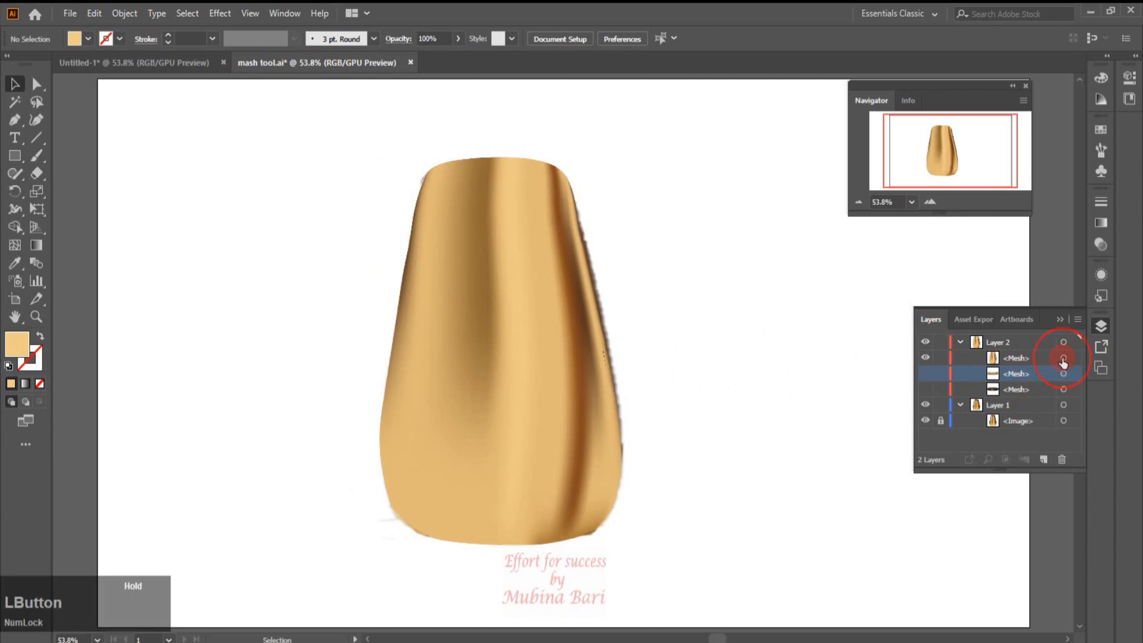
{"action": "left_click_drag", "start_coordinate": [1026, 357], "coordinate": [1020, 403]}
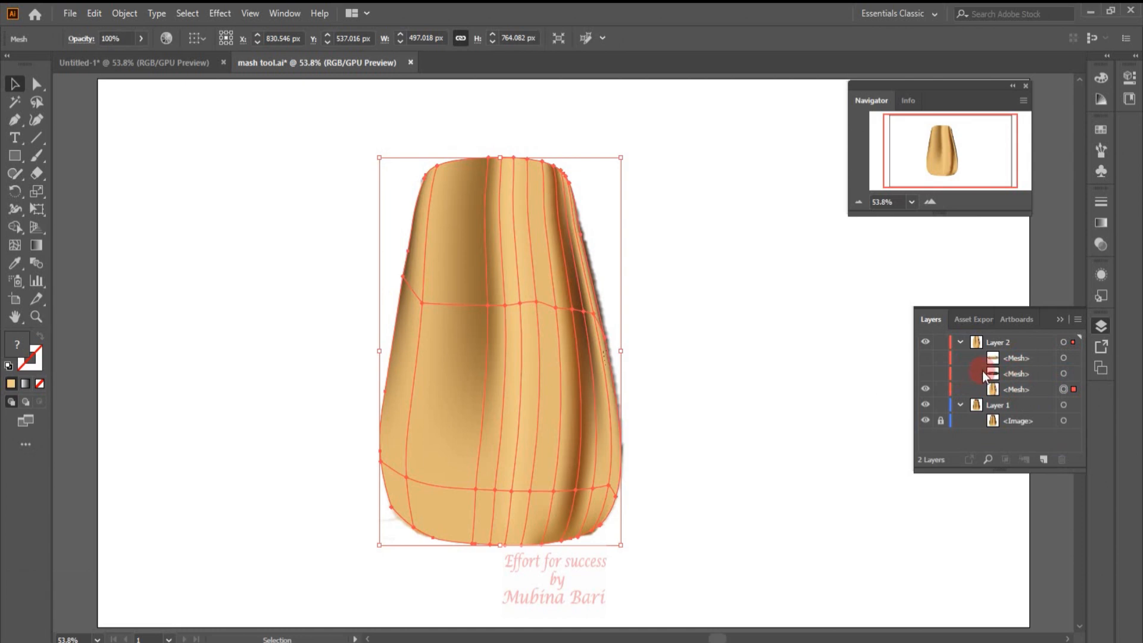
{"action": "left_click", "coordinate": [938, 376]}
{"action": "left_click", "coordinate": [925, 374]}
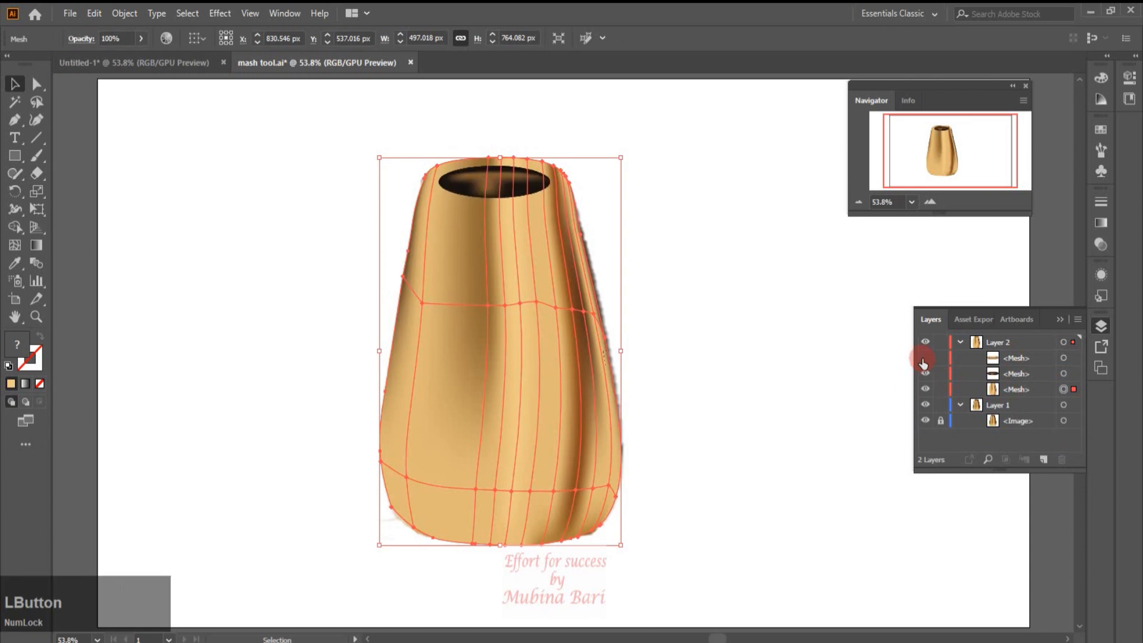
{"action": "left_click", "coordinate": [925, 358]}
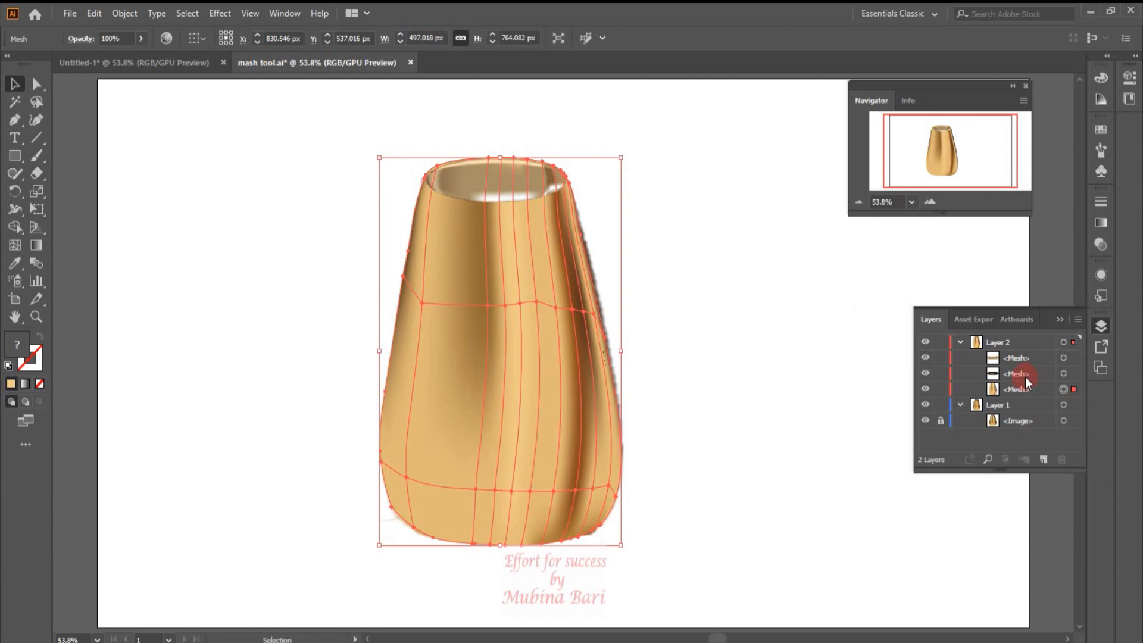
Move the dark opening mesh above the rim mesh and hide the reference photo in Layer 1
{"action": "left_click_drag", "start_coordinate": [1035, 377], "coordinate": [1035, 352]}
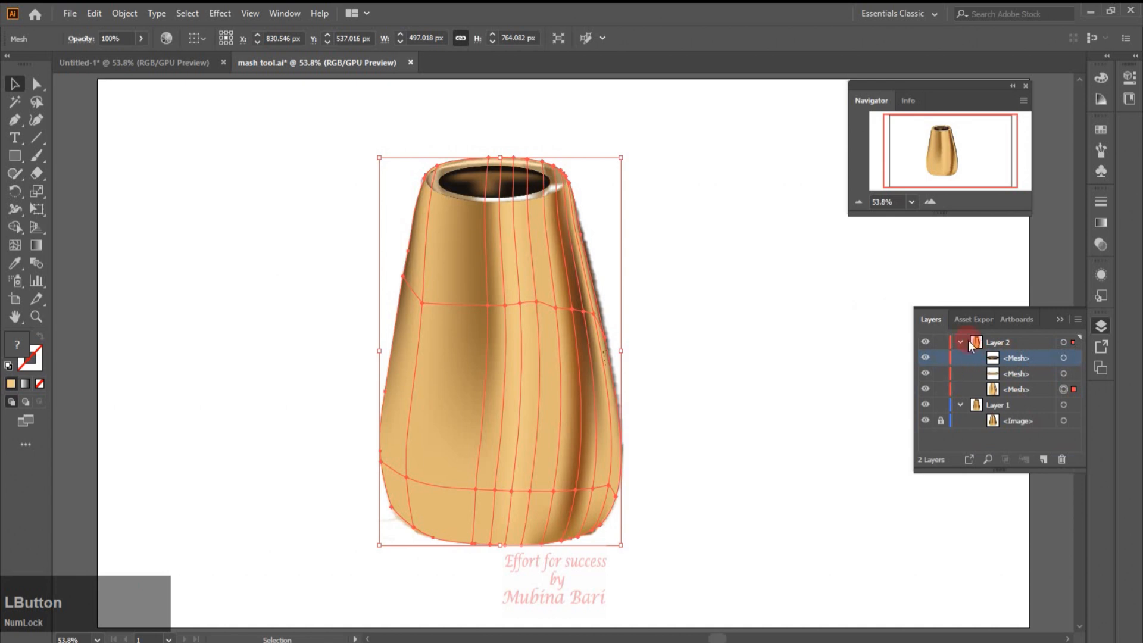
{"action": "left_click", "coordinate": [344, 174]}
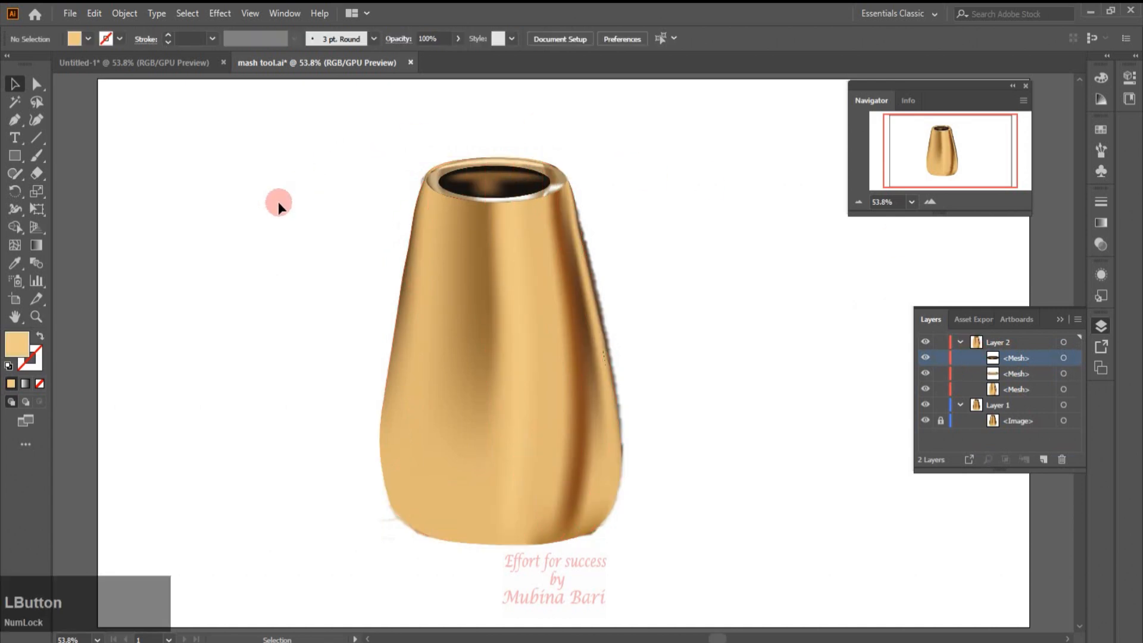
{"action": "left_click", "coordinate": [925, 421]}
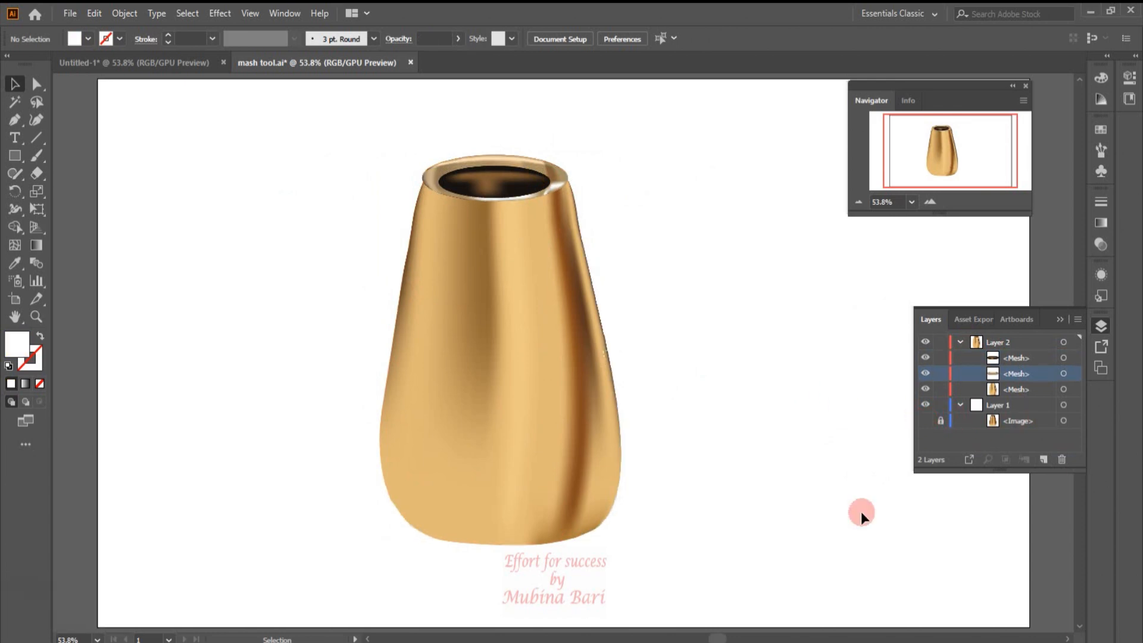